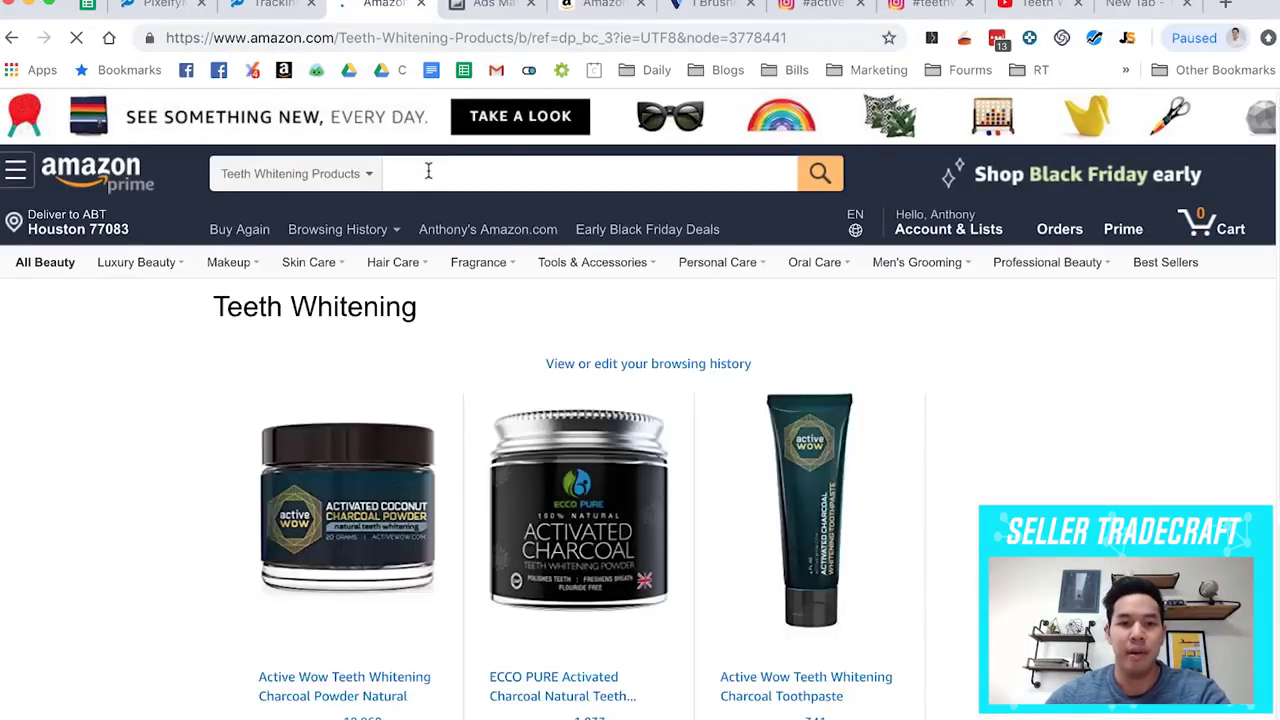
# Open the Active Wow Teeth Whitening Charcoal Powder Natural product page and examine the structure of its web address.
pyautogui.click(360, 684)
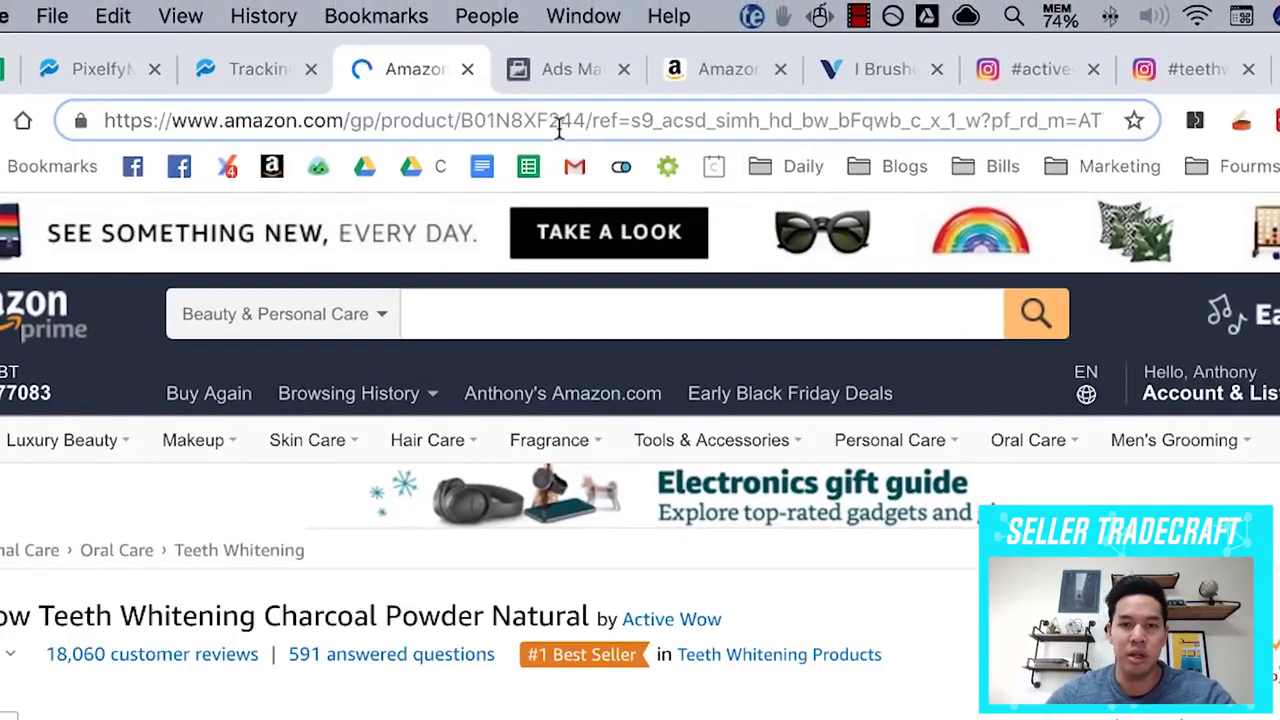
pyautogui.moveTo(560, 128); pyautogui.dragTo(1140, 114)
pyautogui.moveTo(316, 120); pyautogui.dragTo(716, 120)
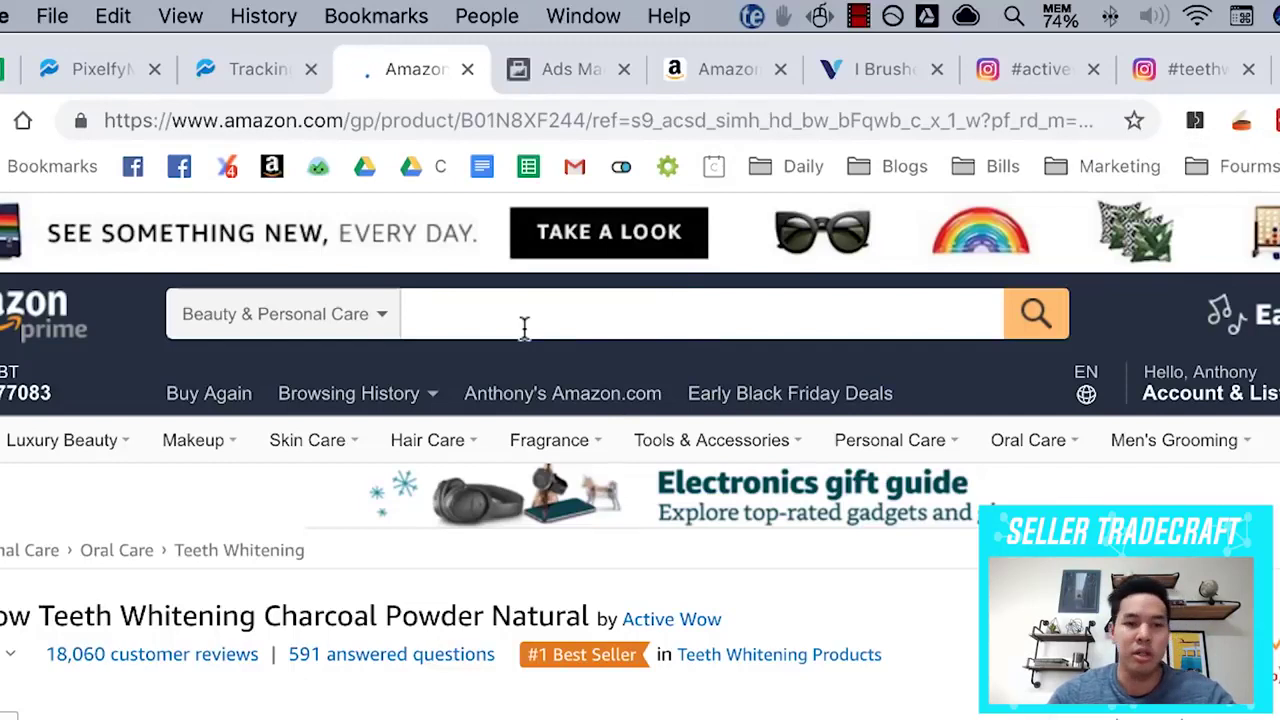
# Search Amazon's Beauty & Personal Care category for "active wow".
pyautogui.write('active wow')
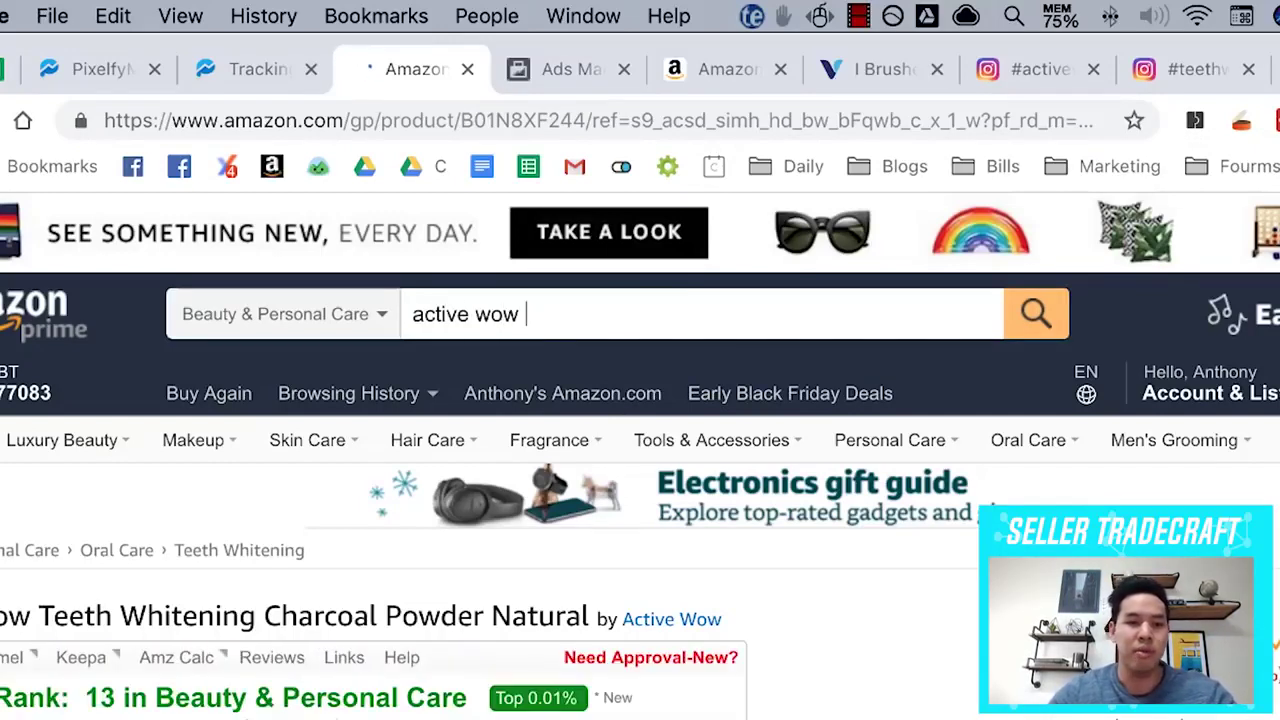
pyautogui.press('Return')
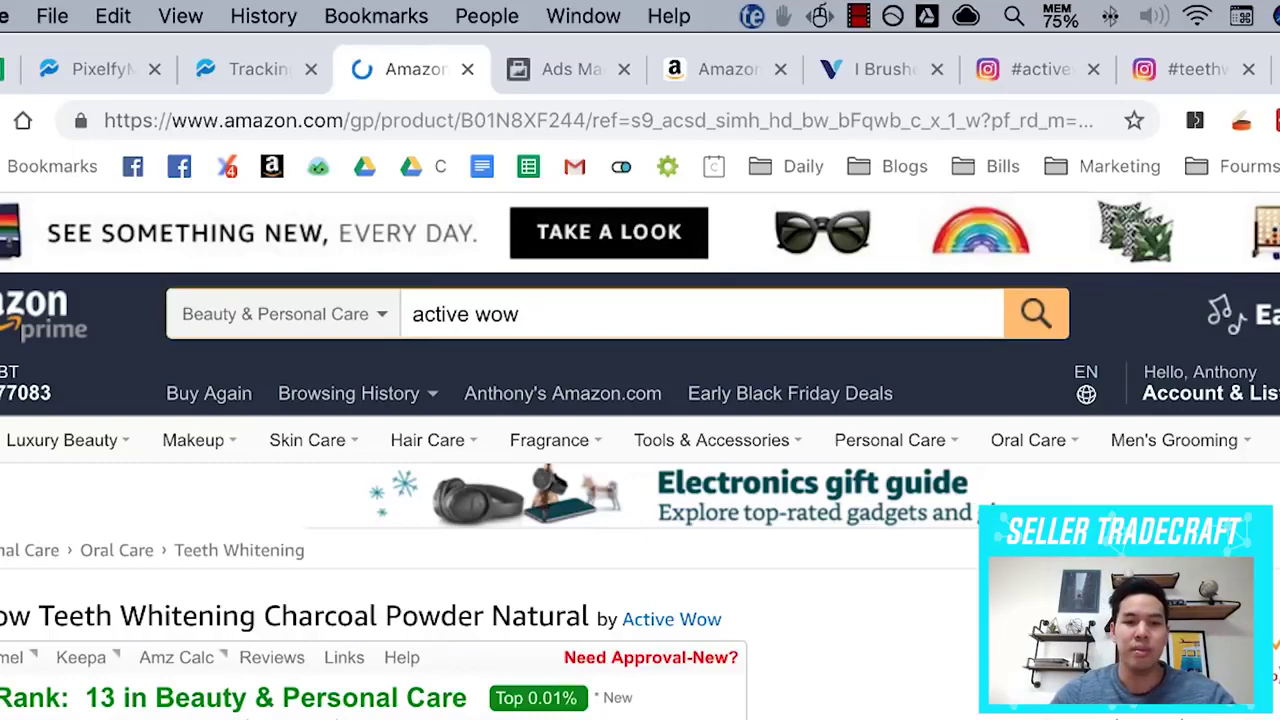
pyautogui.click(514, 329)
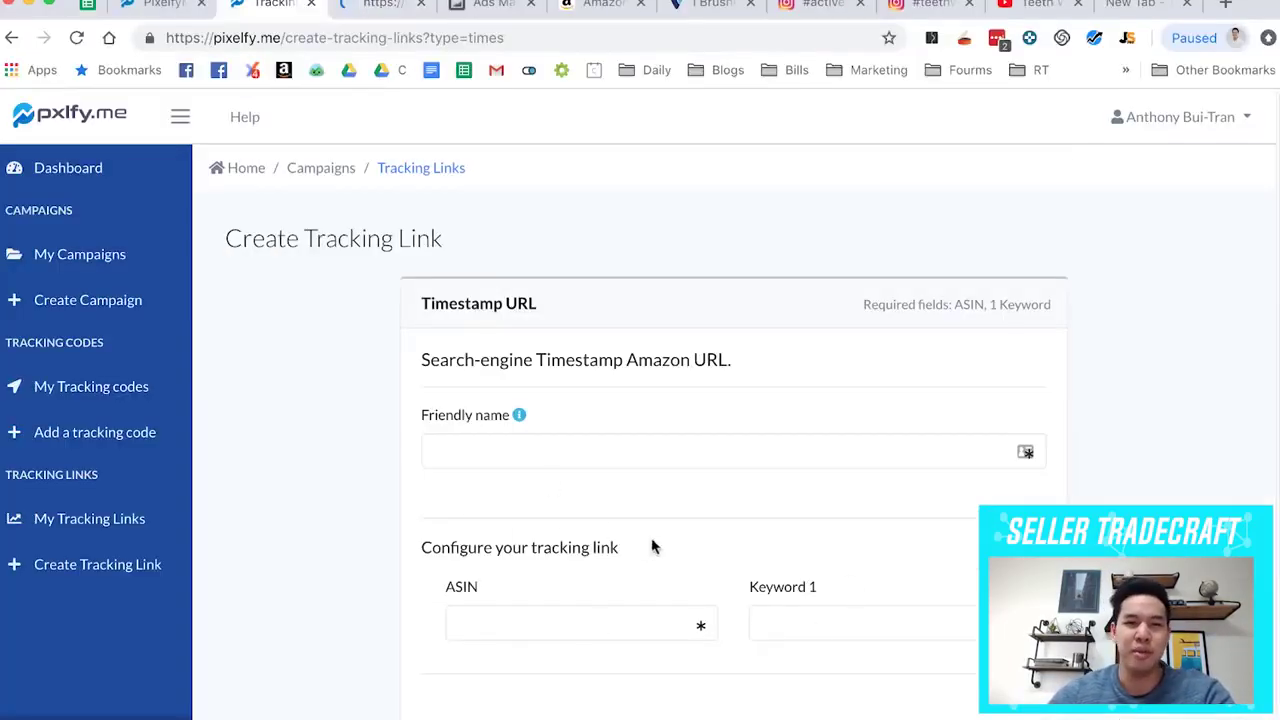
# Copy the link address of the sponsored Active Wow Teeth Whitening Charcoal Powder Natural search result and return to the tracking link form.
pyautogui.click(373, 10)
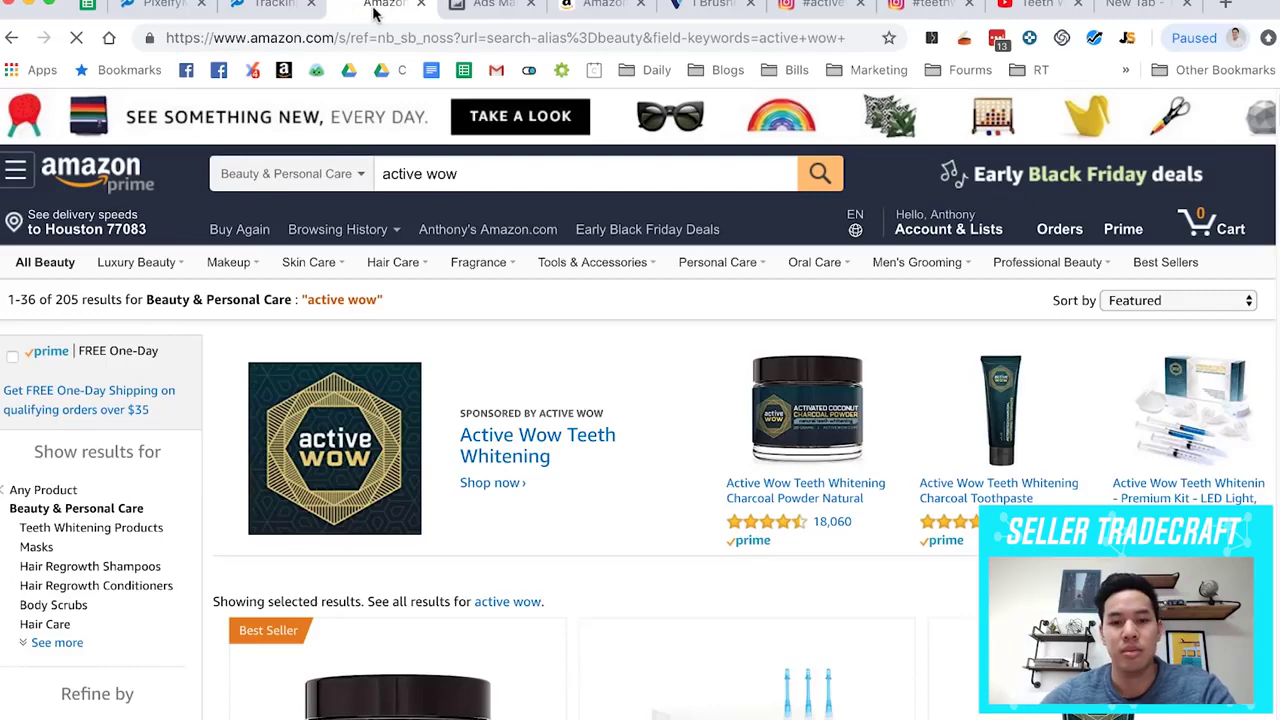
pyautogui.scroll(-3, 606, 363)
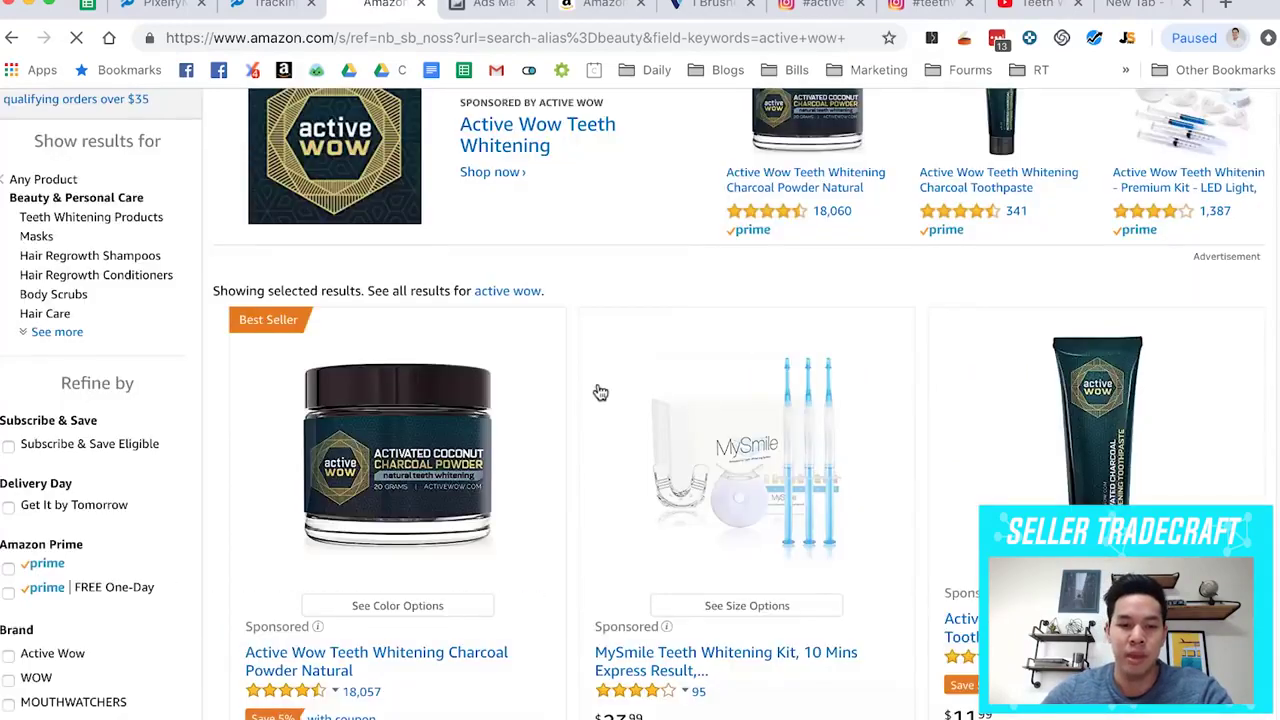
pyautogui.rightClick(414, 656)
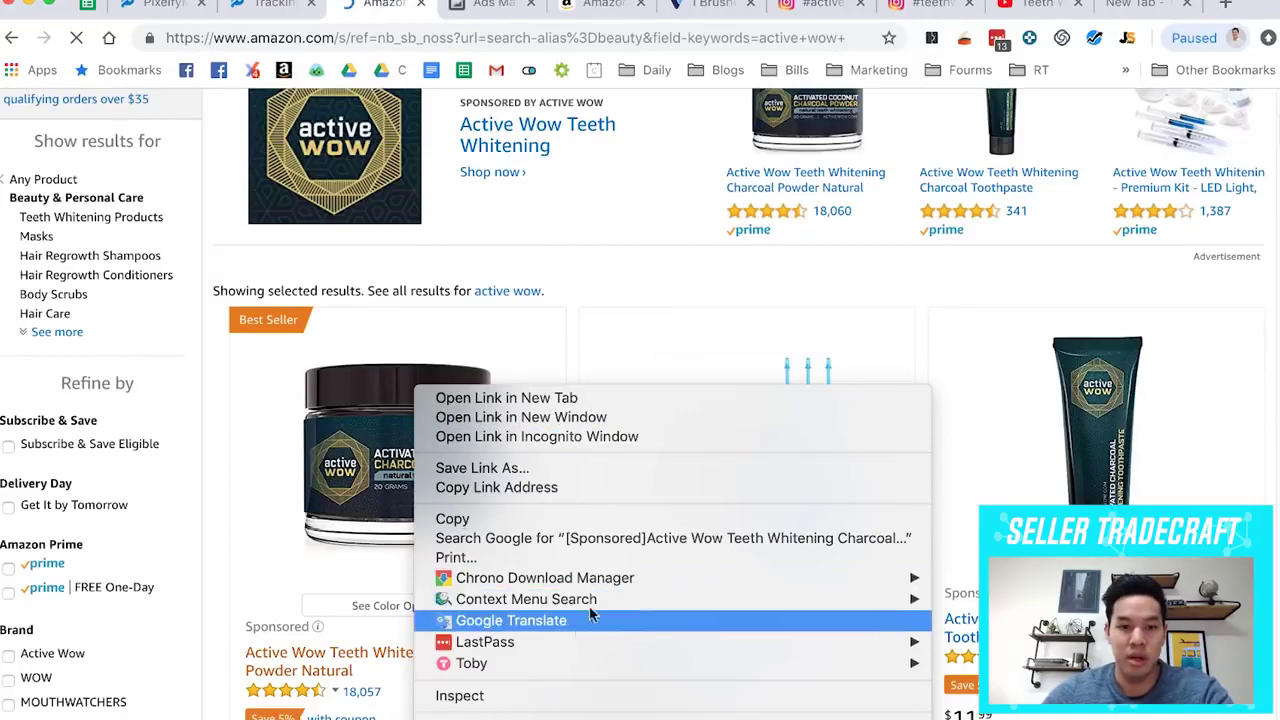
pyautogui.click(590, 487)
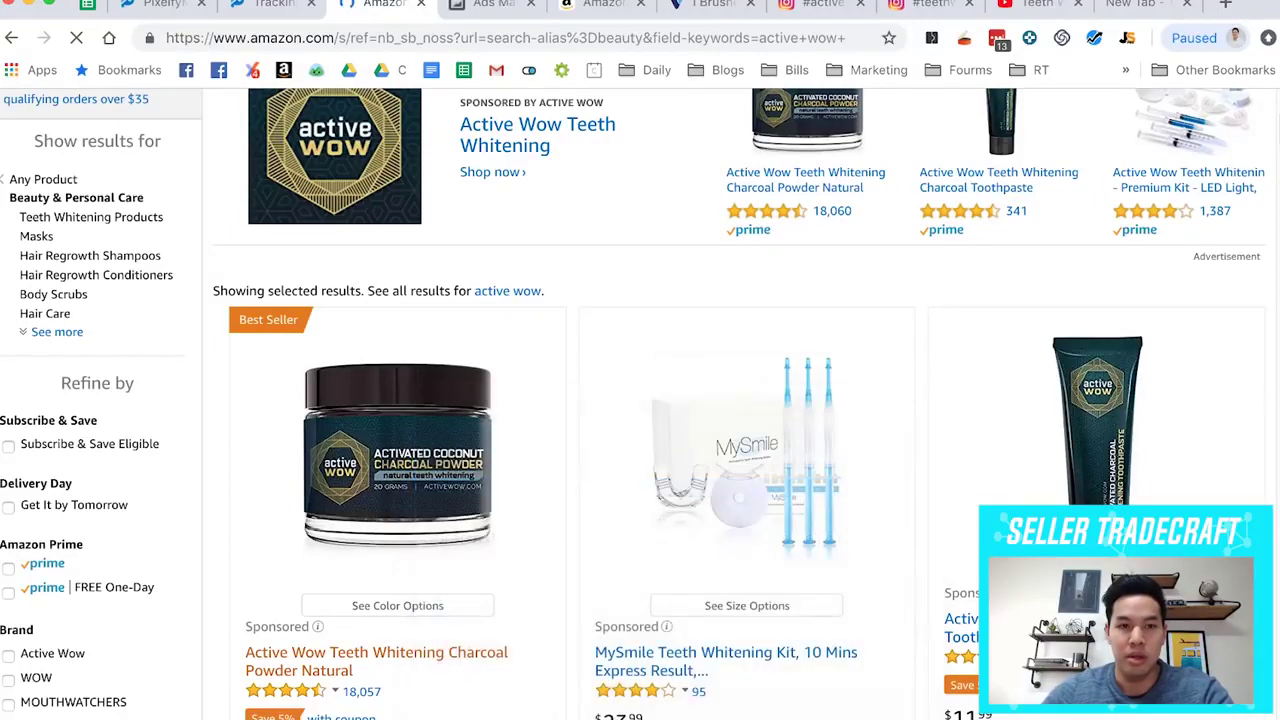
pyautogui.click(296, 10)
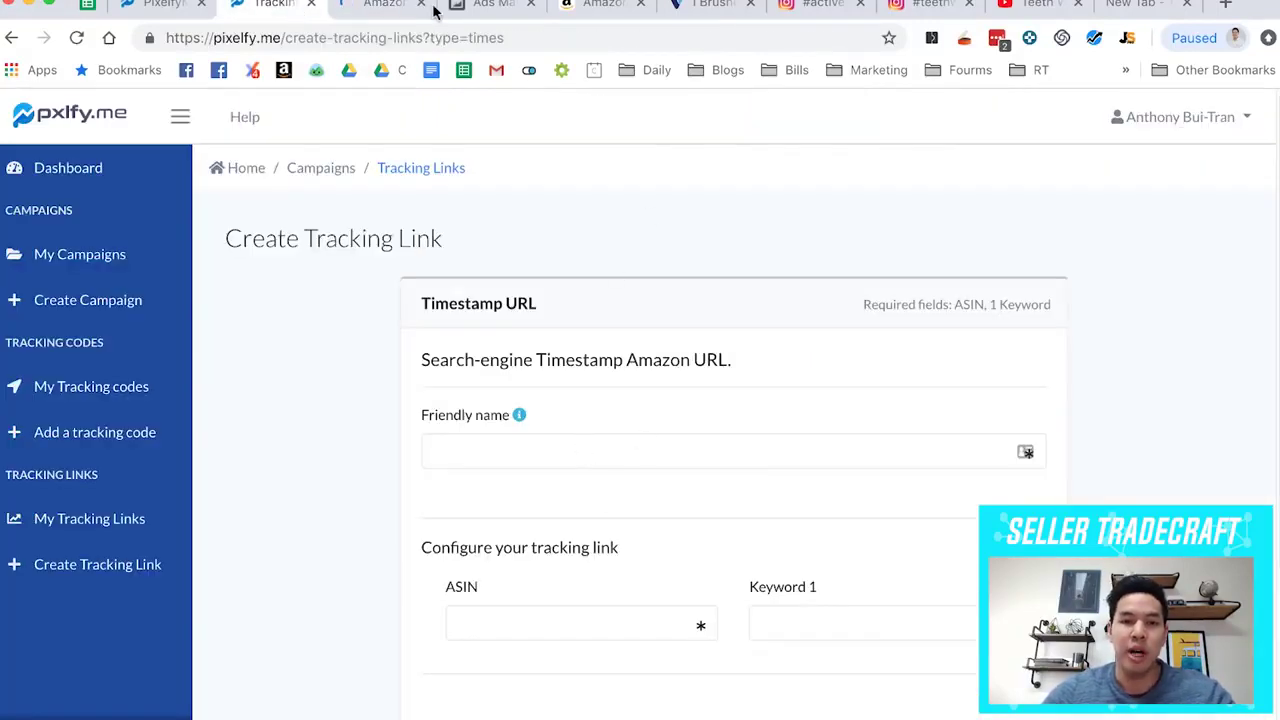
# Copy the ASIN B01N8XF244 from the Active Wow product page address into the Timestamp URL form and set Keyword 1 to Teeth Whitening.
pyautogui.click(386, 8)
pyautogui.click(596, 6)
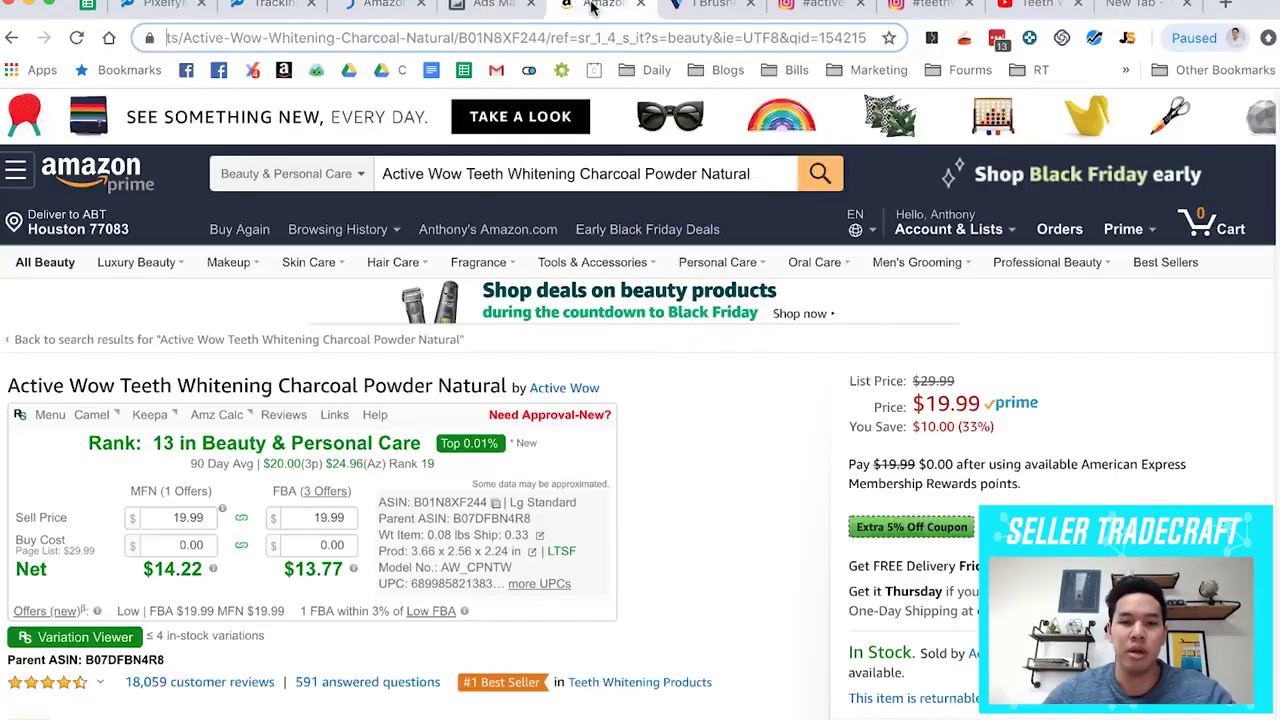
pyautogui.doubleClick(489, 37)
pyautogui.hotkey('ctrl', 'c')
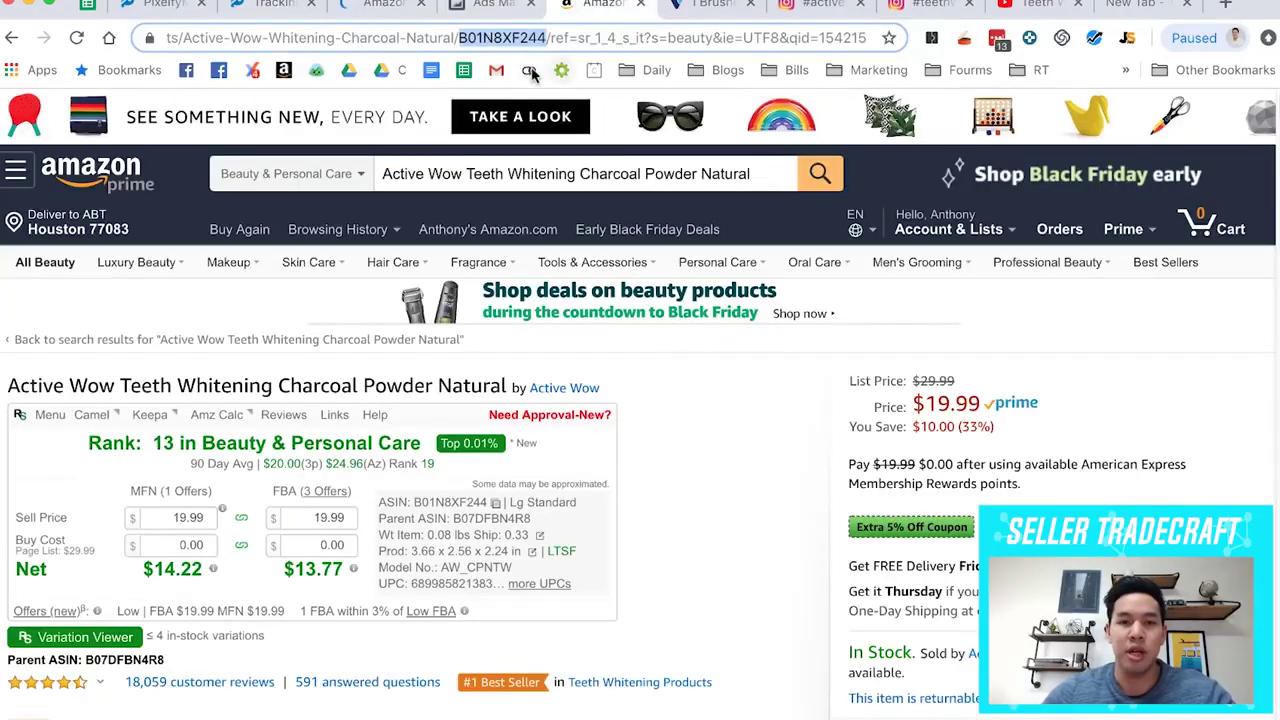
pyautogui.click(275, 8)
pyautogui.click(580, 623)
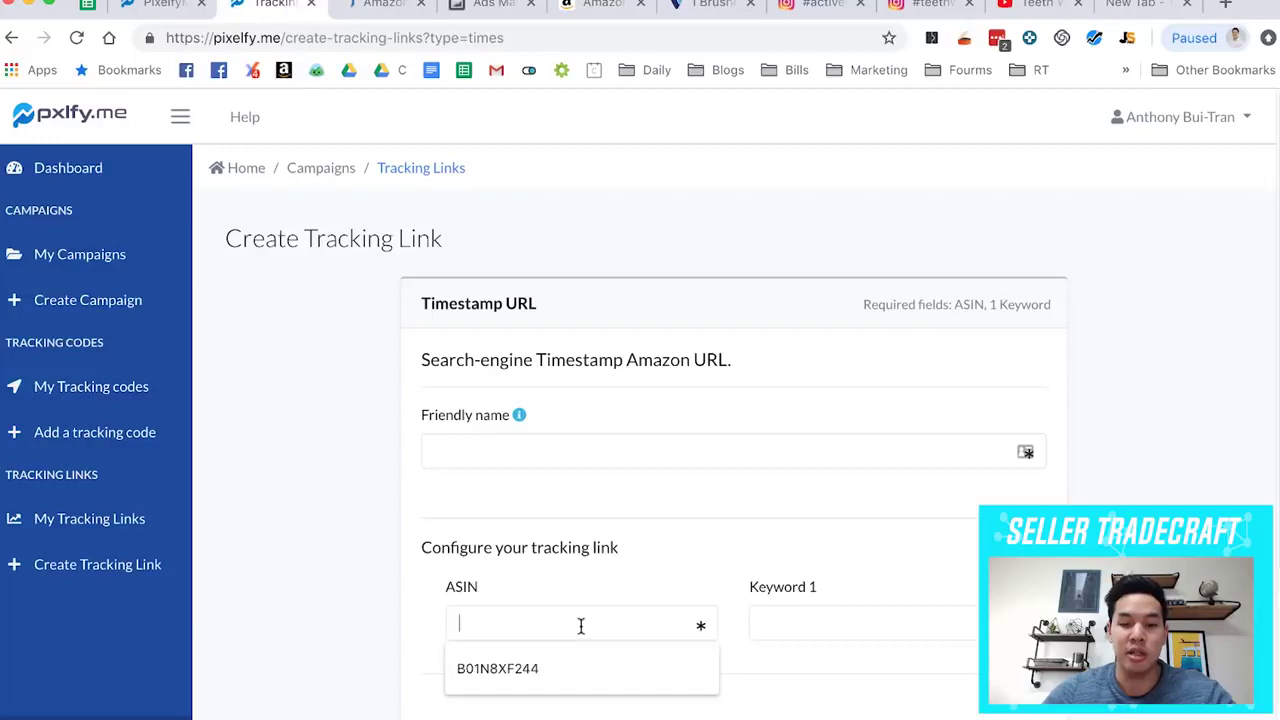
pyautogui.hotkey('ctrl', 'v')
pyautogui.click(819, 610)
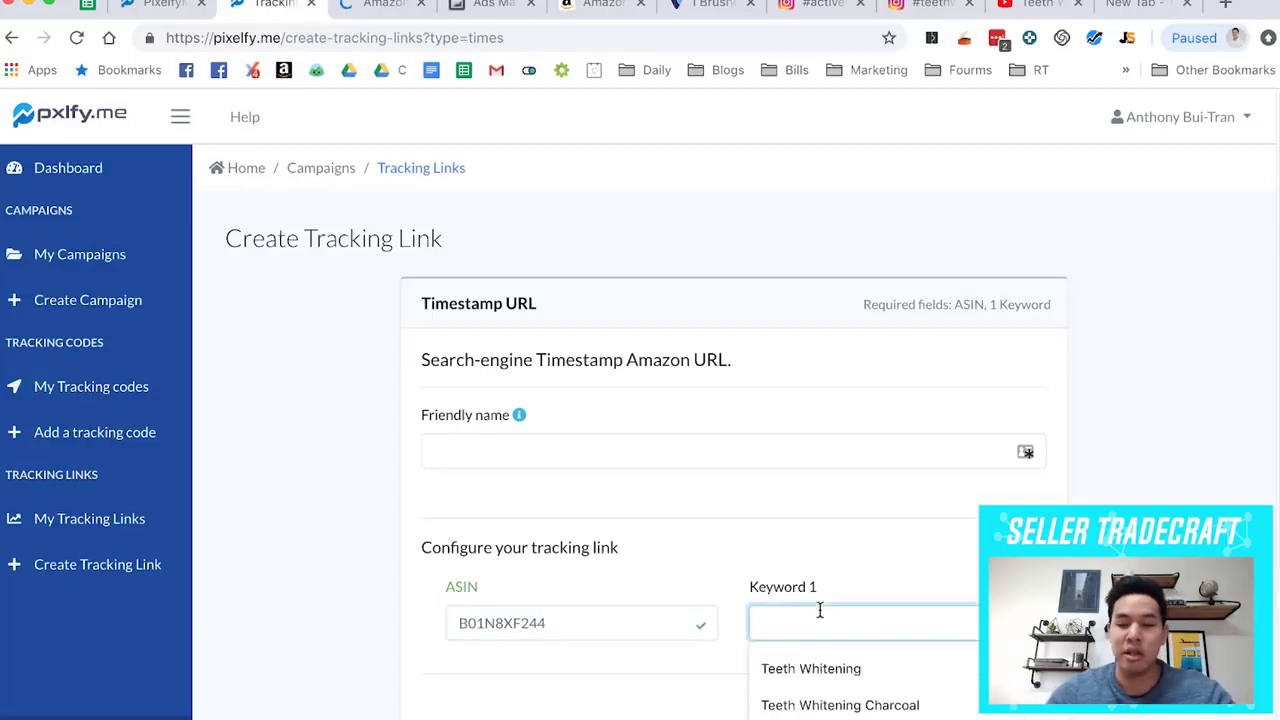
pyautogui.click(810, 668)
# Set the tracking link's friendly name to "Active Wow - Teeth Whitening - Supreme URL", starting from the brand name copied off the Amazon product title.
pyautogui.click(555, 447)
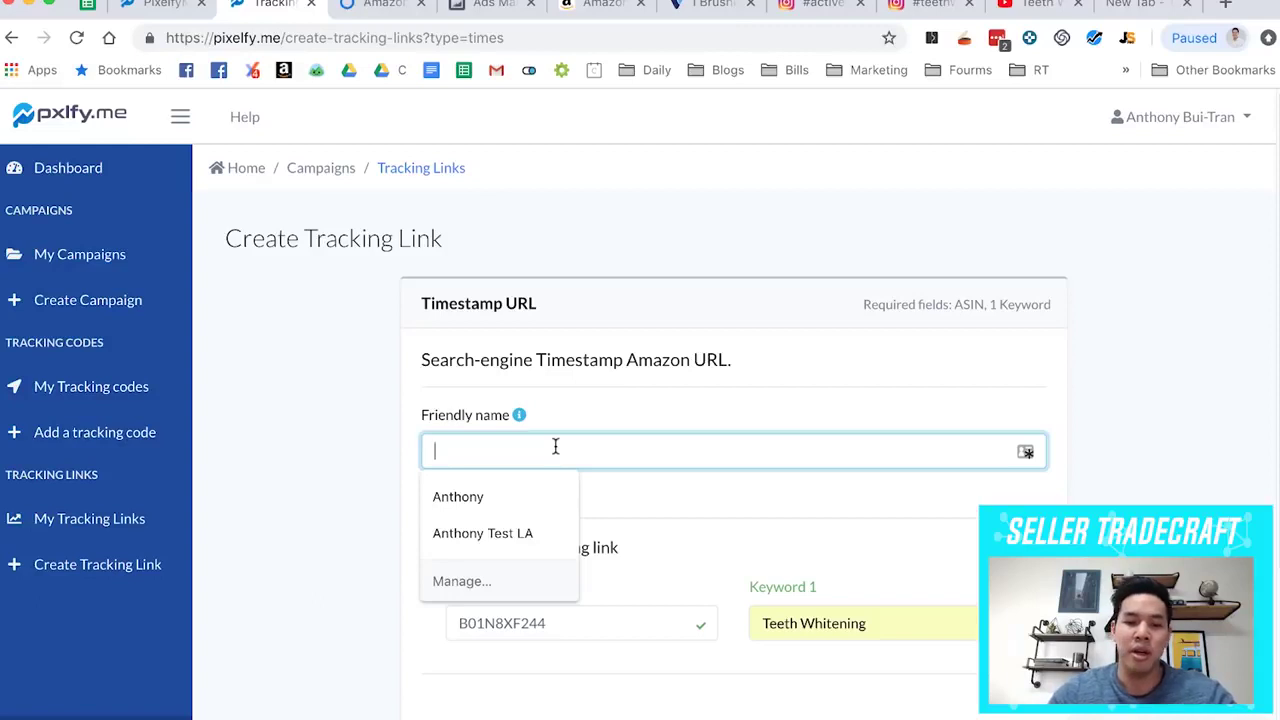
pyautogui.scroll(-3, 555, 447)
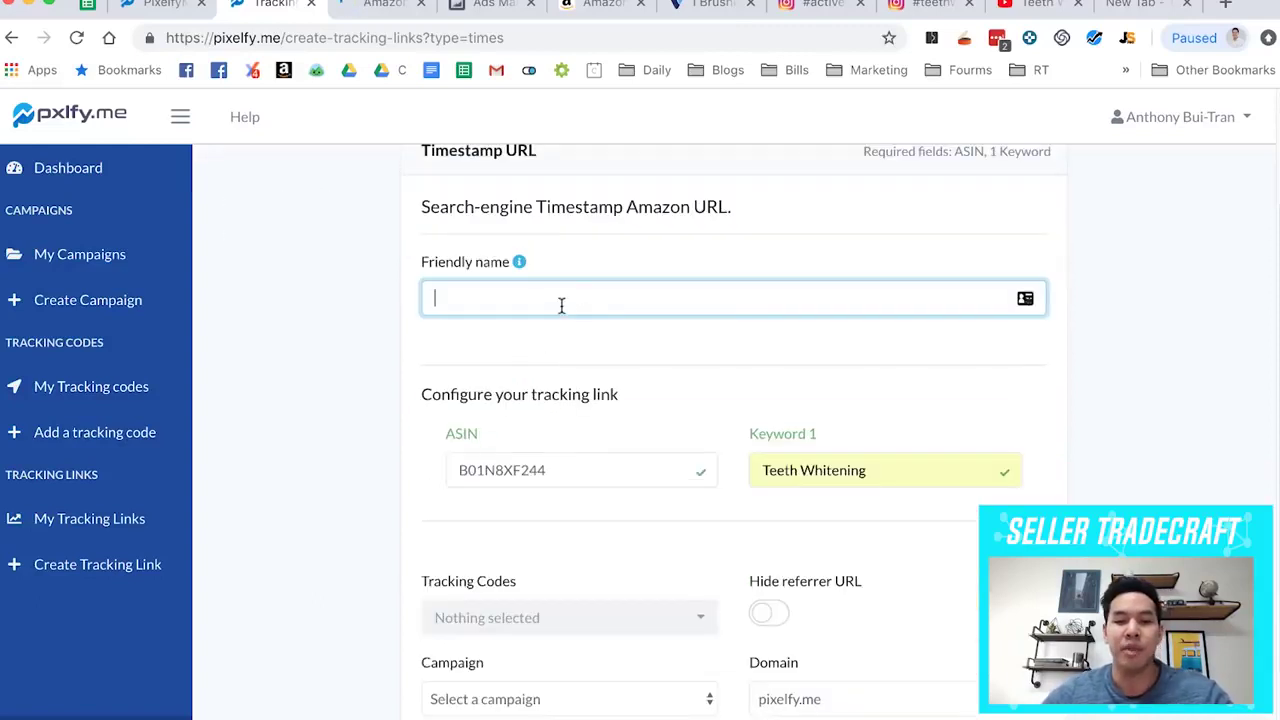
pyautogui.click(559, 307)
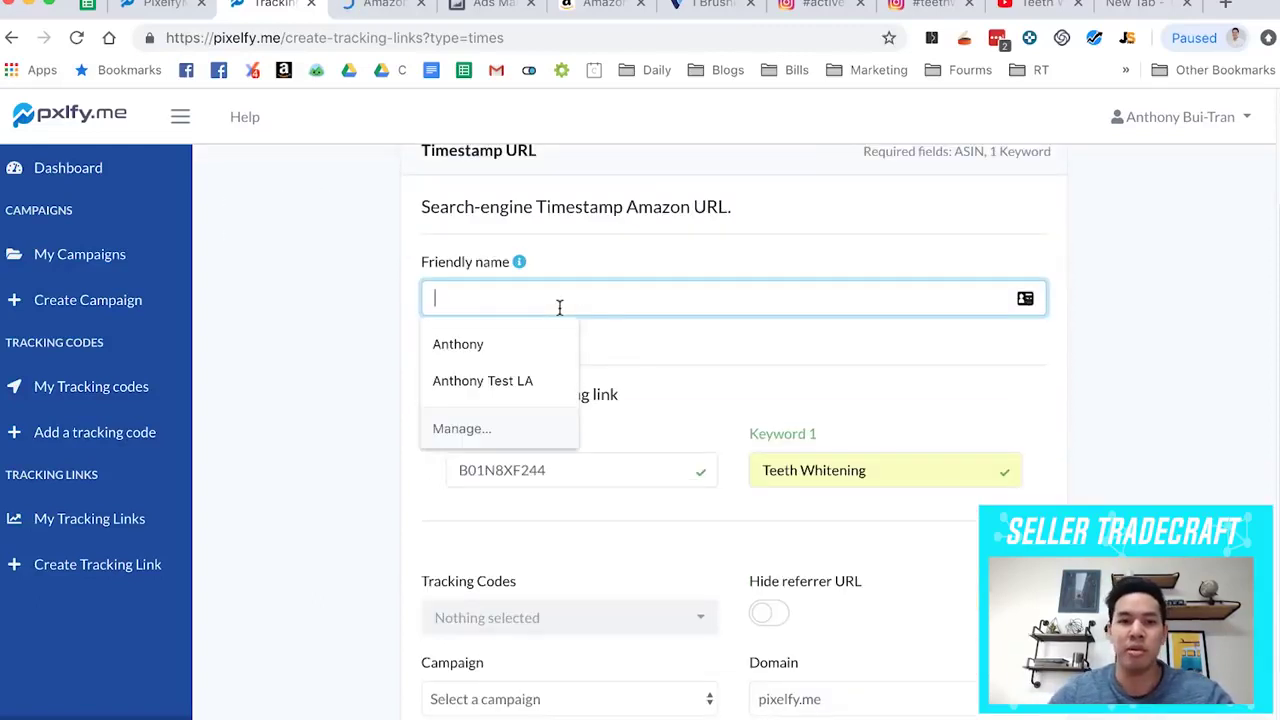
pyautogui.click(600, 5)
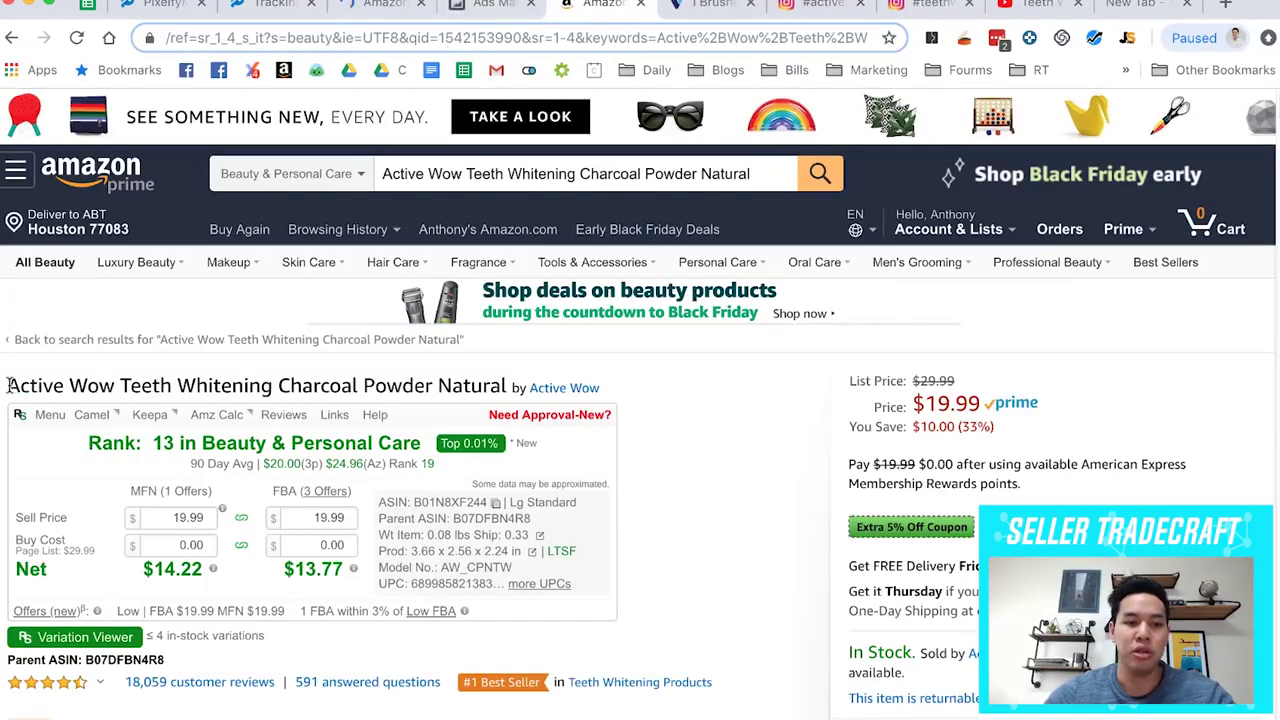
pyautogui.moveTo(8, 385); pyautogui.dragTo(121, 386)
pyautogui.hotkey('ctrl', 'c')
pyautogui.click(150, 5)
pyautogui.click(160, 291)
pyautogui.hotkey('ctrl', 'v')
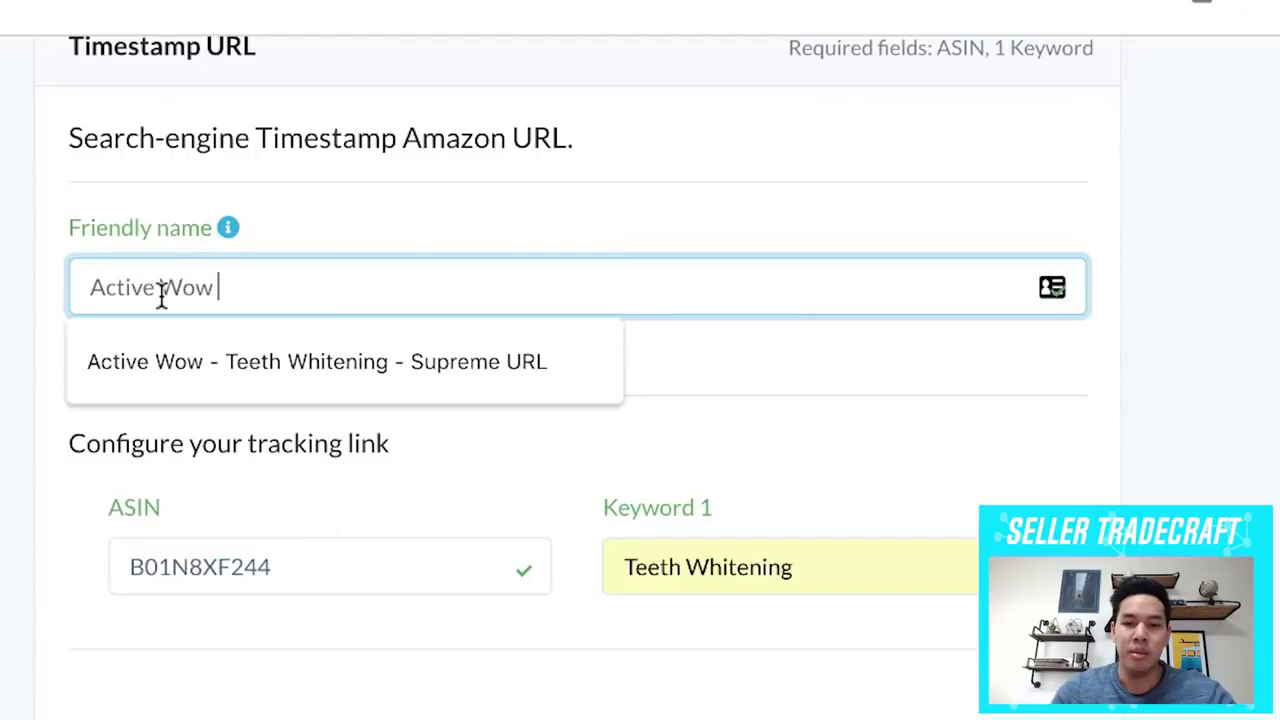
pyautogui.click(329, 380)
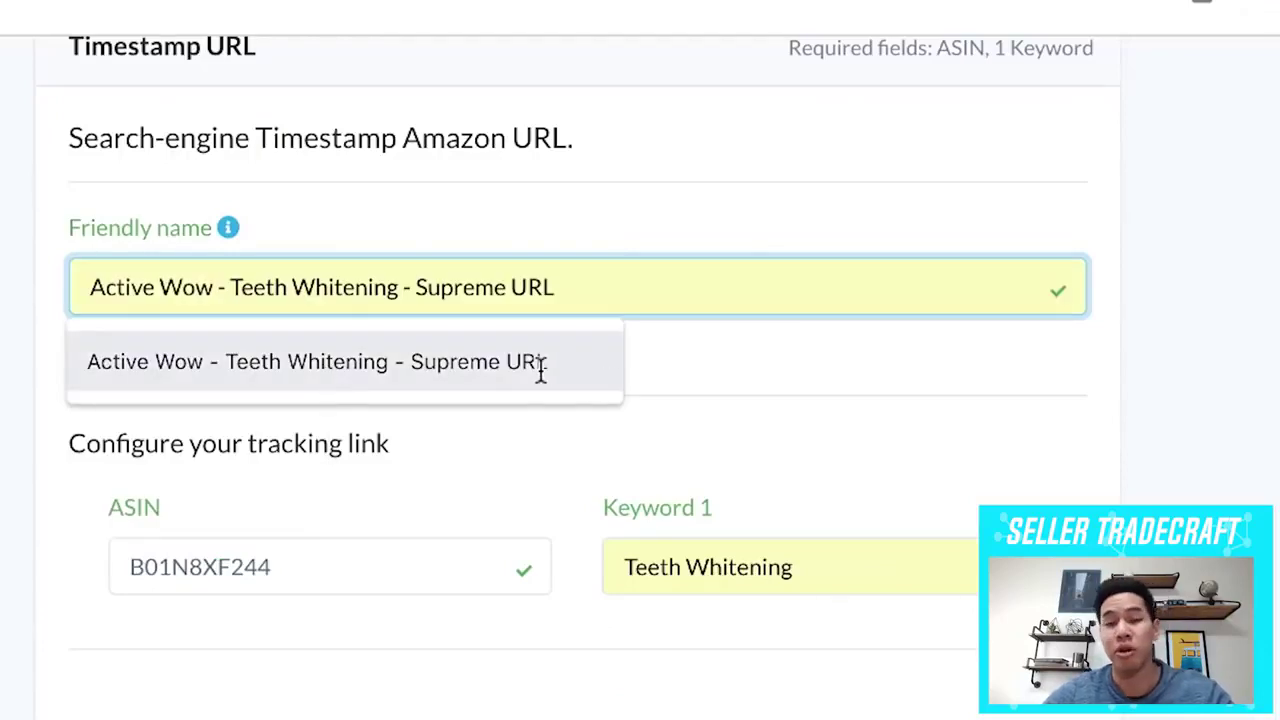
pyautogui.click(540, 368)
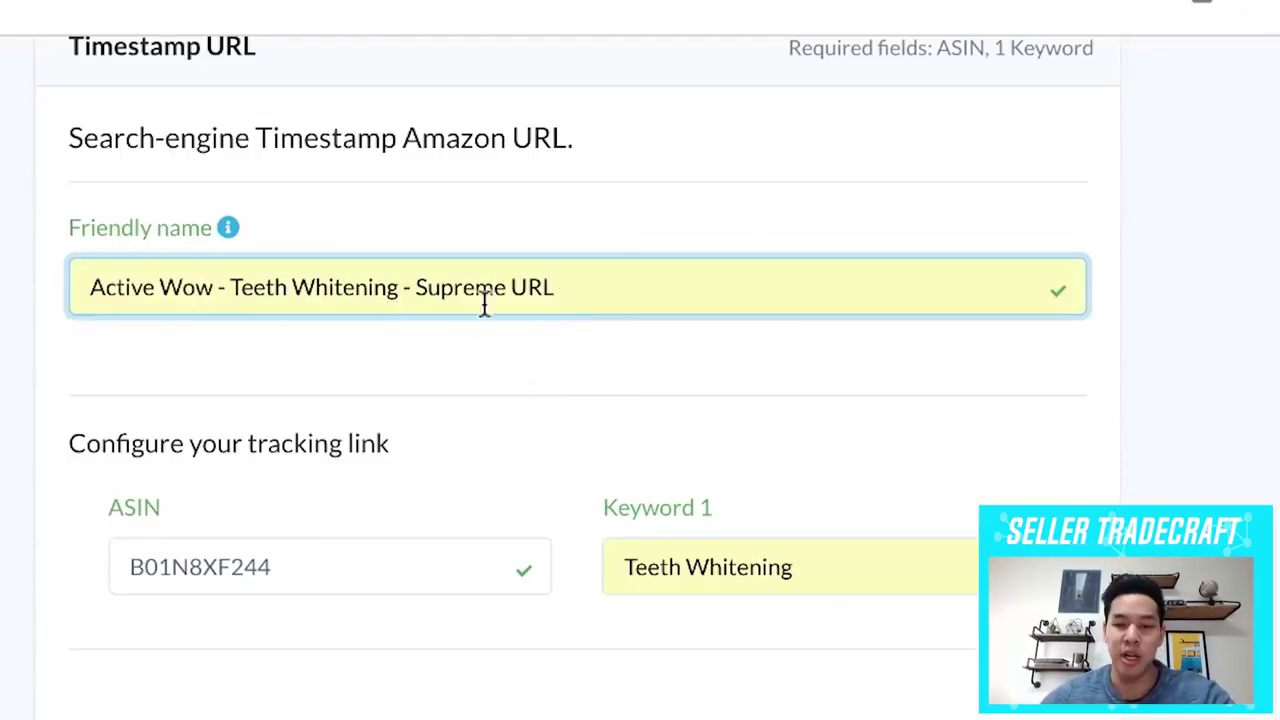
# Look through the campaign options without choosing one and assign the ABT TEST Pixel tracking code to the link.
pyautogui.scroll(-5, 484, 305)
pyautogui.click(329, 591)
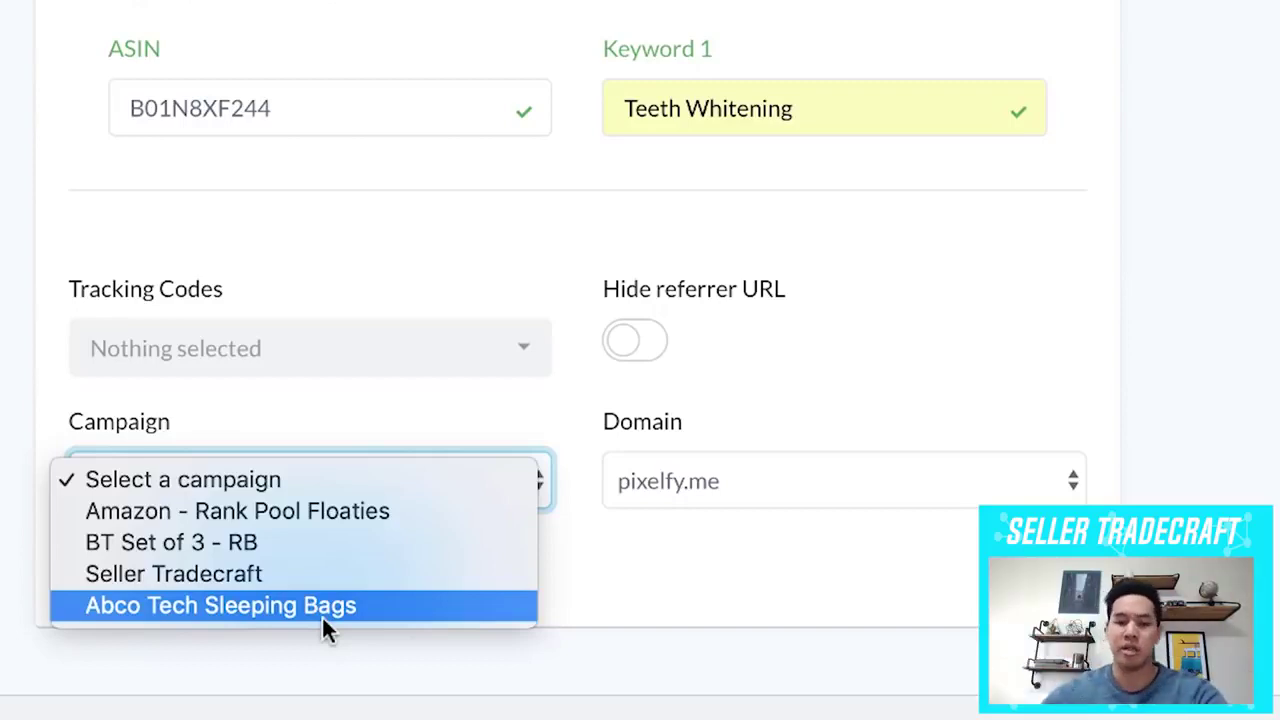
pyautogui.press('Escape')
pyautogui.click(74, 282)
pyautogui.click(266, 445)
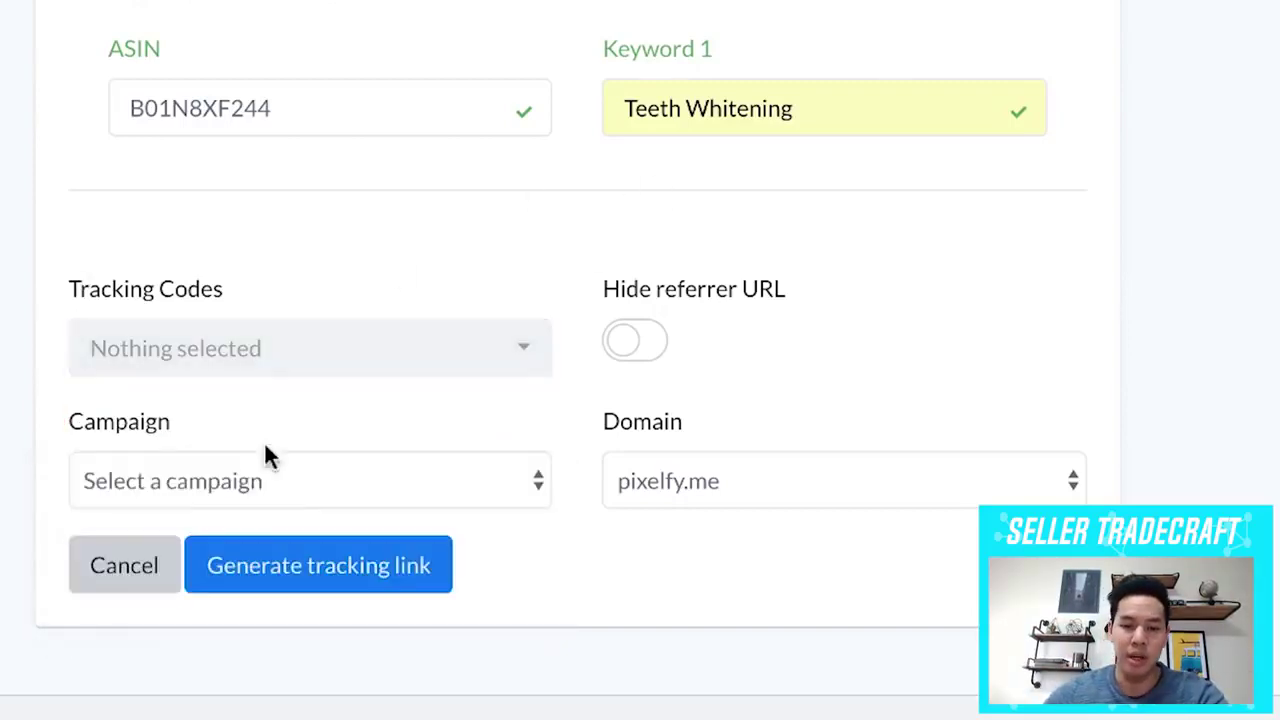
pyautogui.click(189, 448)
pyautogui.click(303, 346)
pyautogui.click(303, 346)
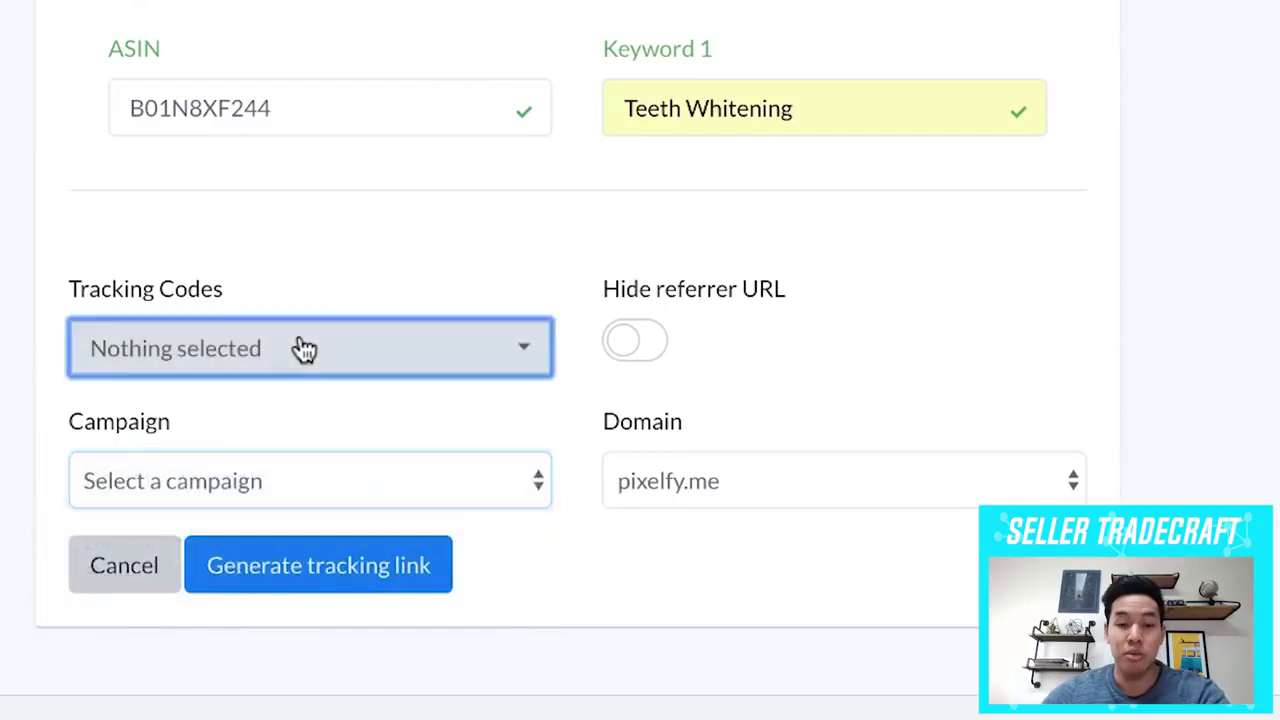
pyautogui.click(325, 630)
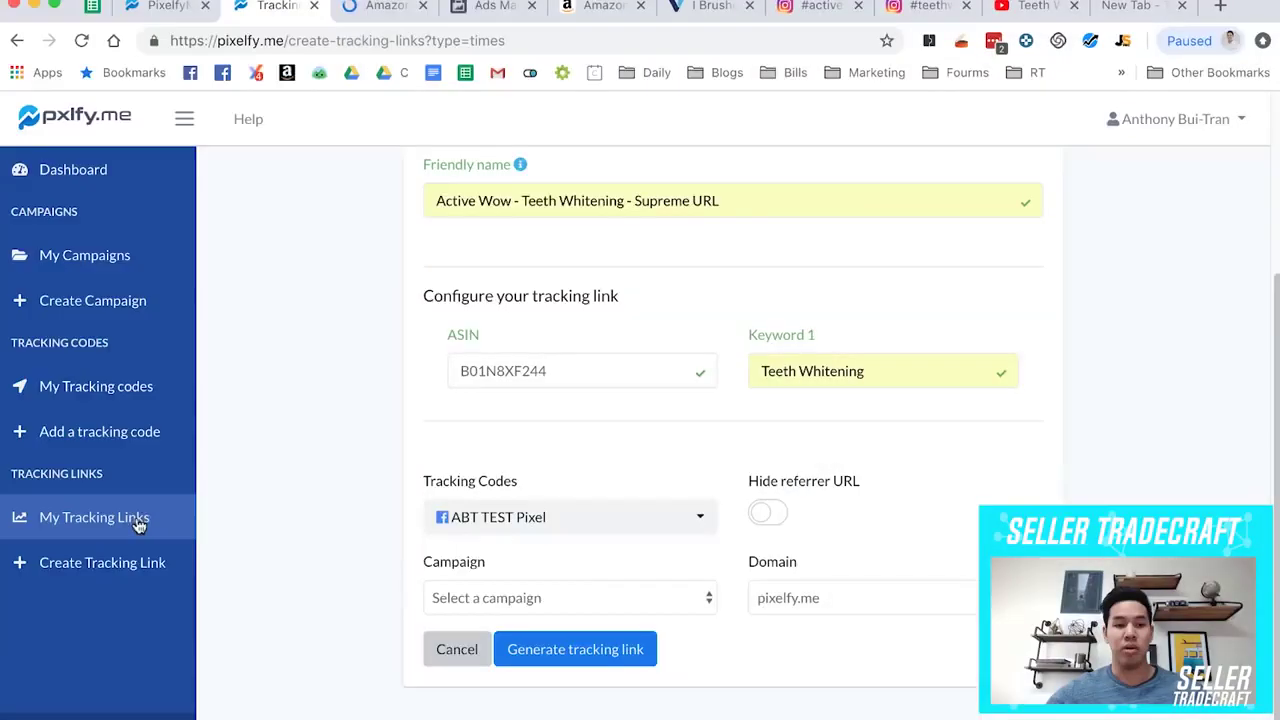
# Open the list of existing tracking links and copy the "Active Wow - Teeth Whitening - Supreme URL" link.
pyautogui.click(145, 519)
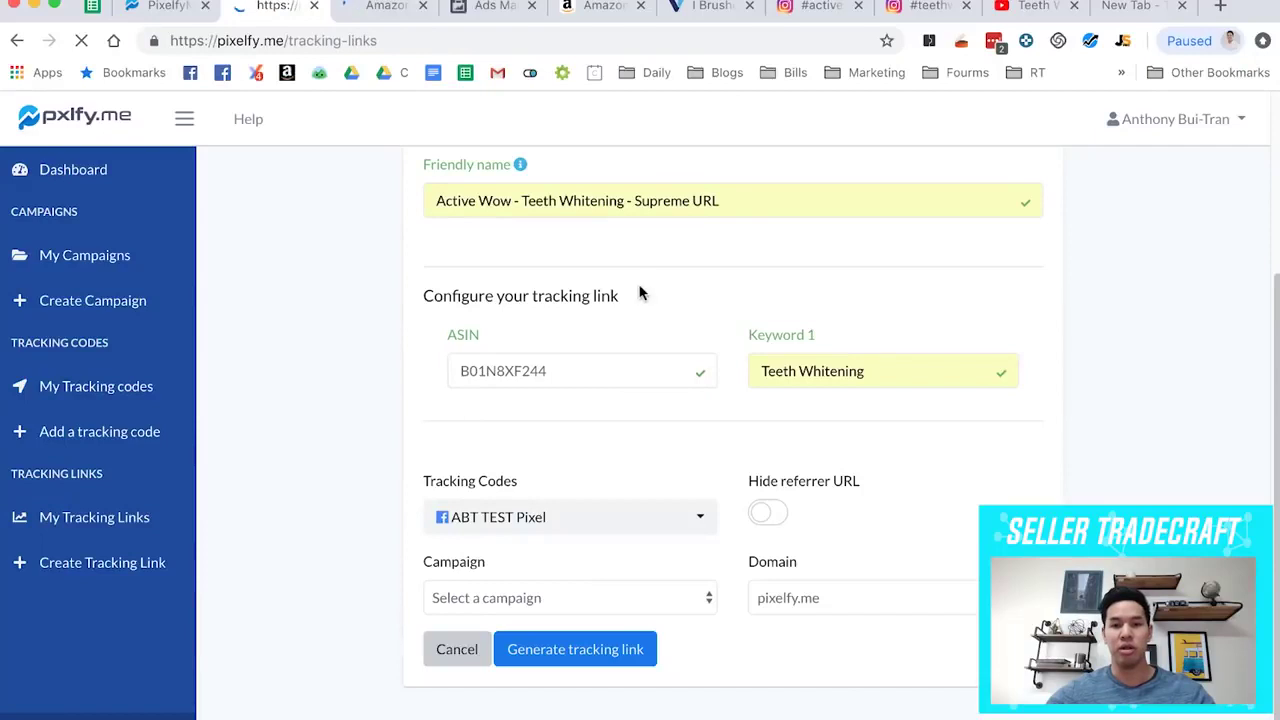
pyautogui.scroll(-2, 533, 445)
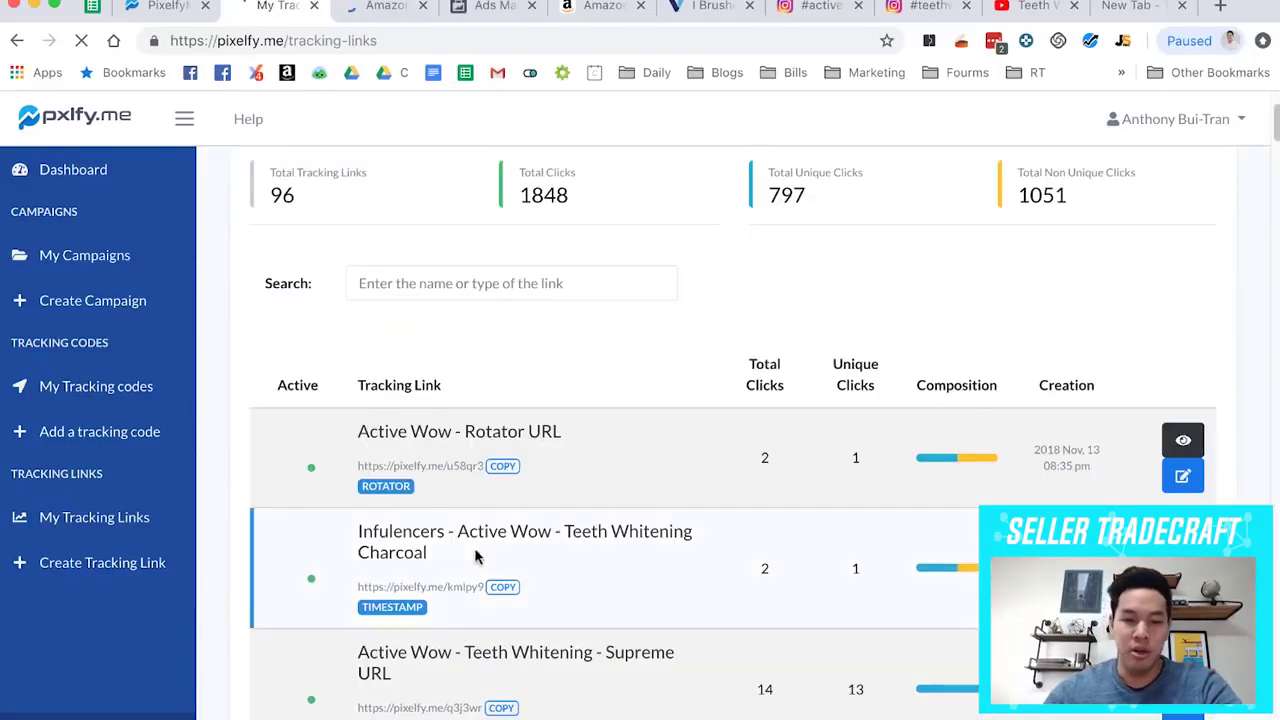
pyautogui.scroll(-1, 497, 578)
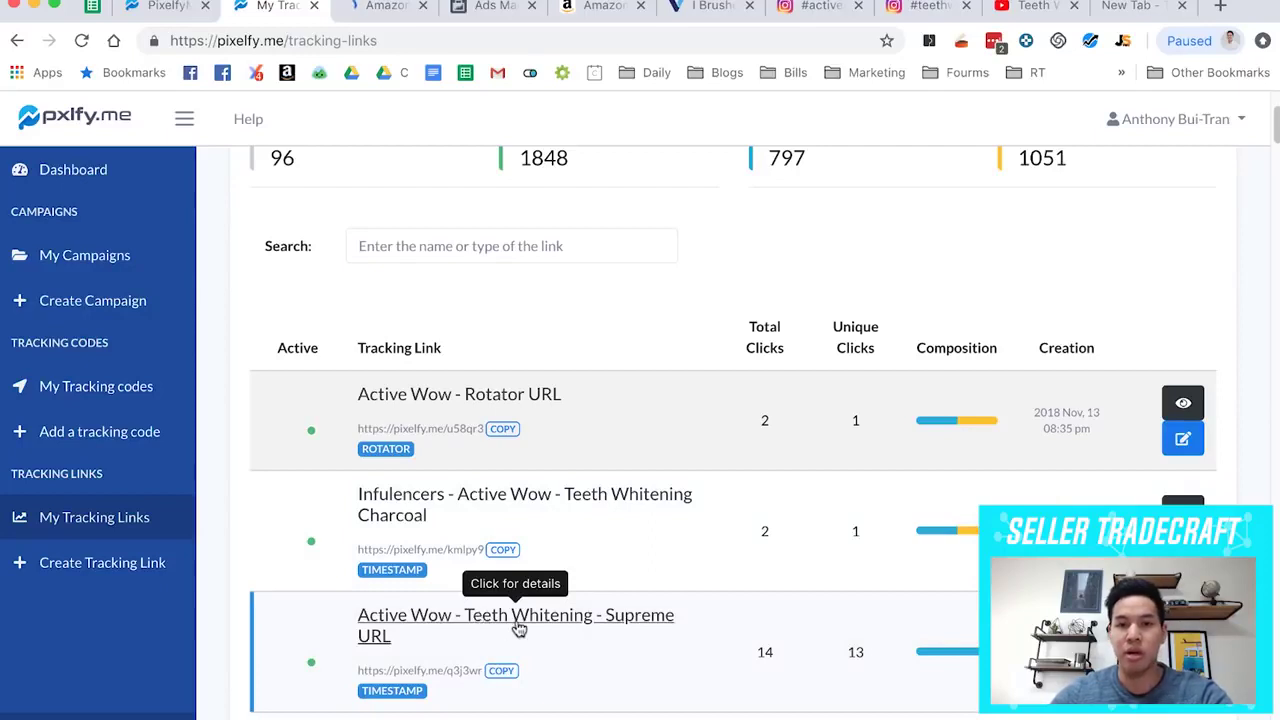
pyautogui.click(512, 673)
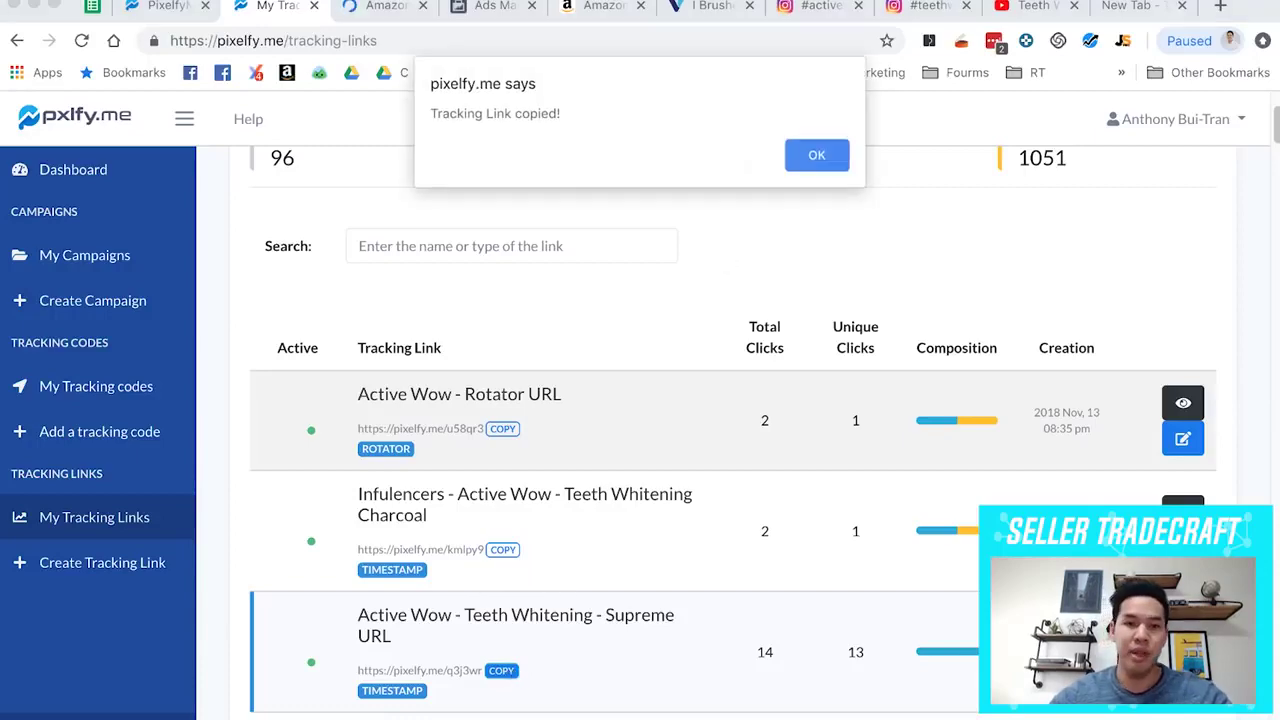
pyautogui.click(817, 155)
pyautogui.click(390, 12)
pyautogui.click(430, 40)
pyautogui.hotkey('ctrl', 'v')
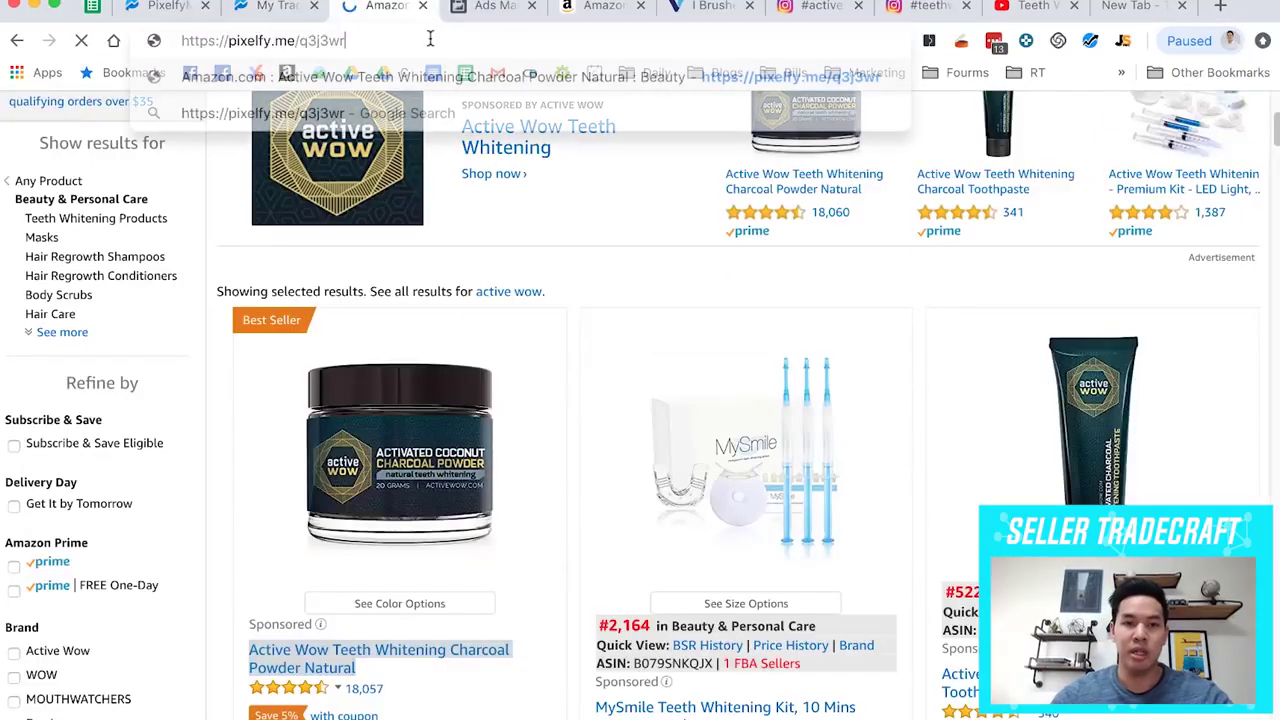
pyautogui.press('Return')
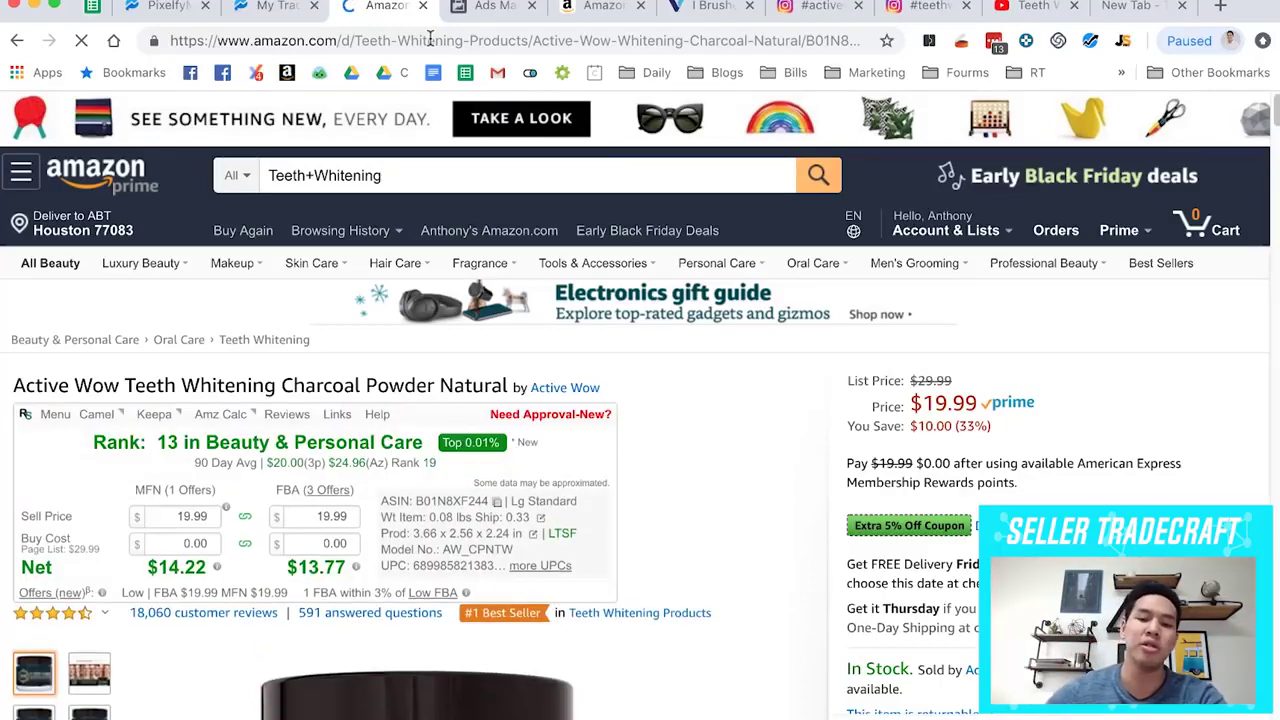
# Check the "Create the ad on fb" item in the Tutorial Guide spreadsheet and return to the Pixelfy tracking links list.
pyautogui.click(272, 6)
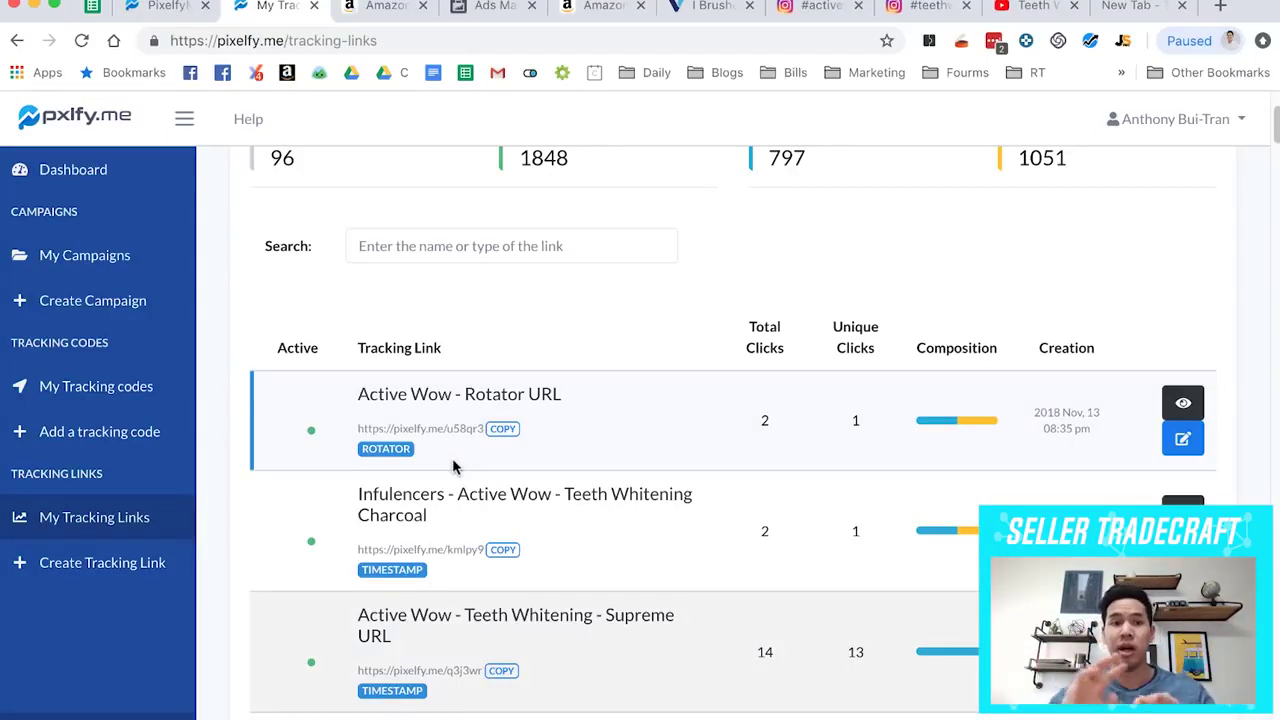
pyautogui.click(190, 8)
pyautogui.click(100, 8)
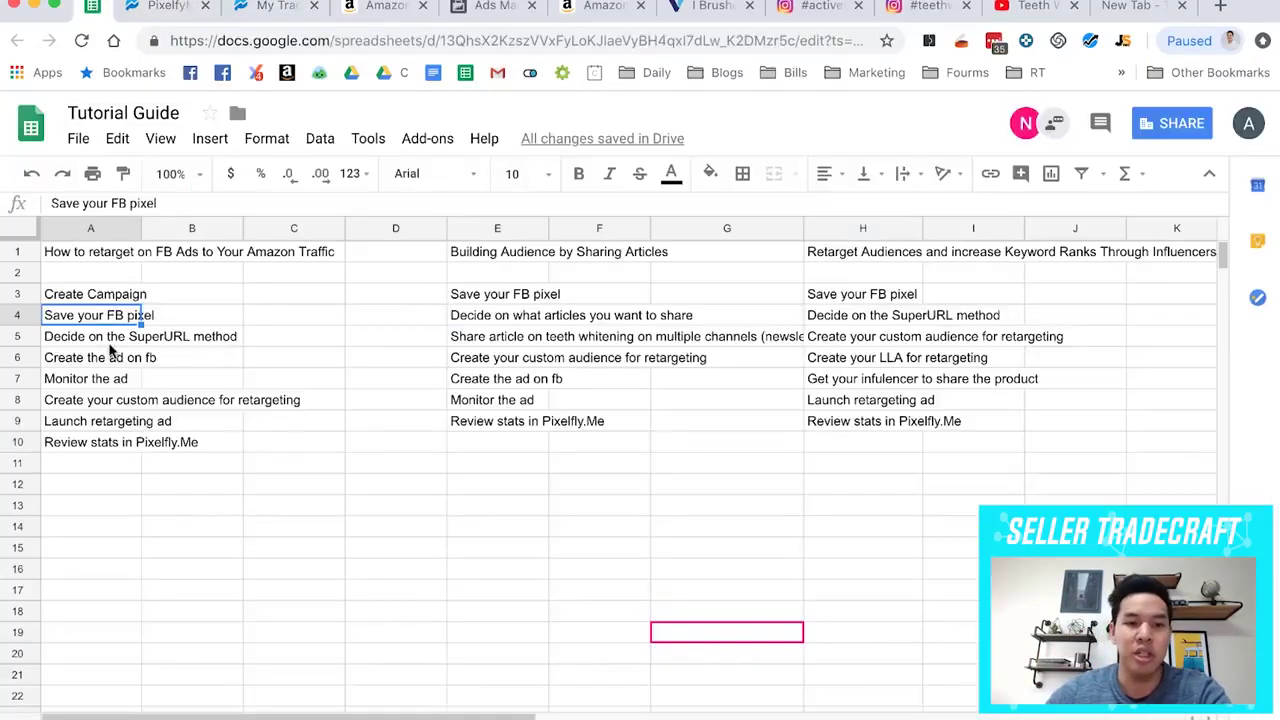
pyautogui.click(110, 365)
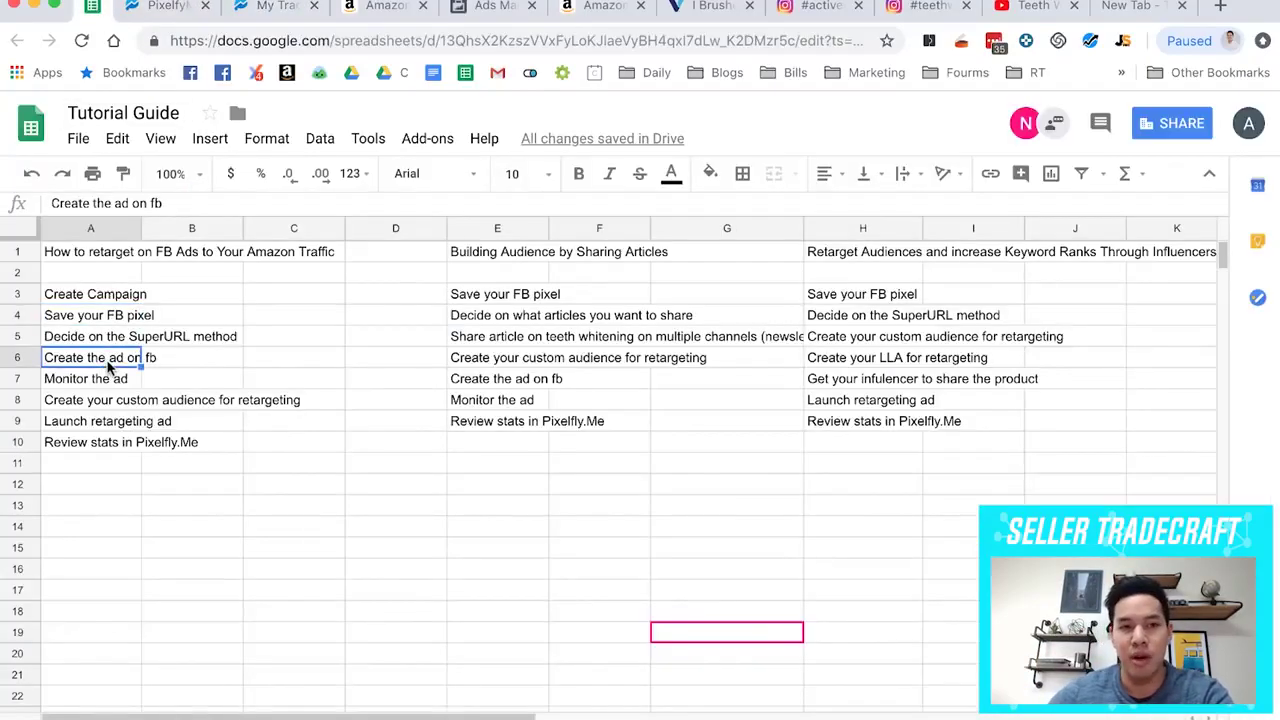
pyautogui.click(178, 8)
pyautogui.click(258, 7)
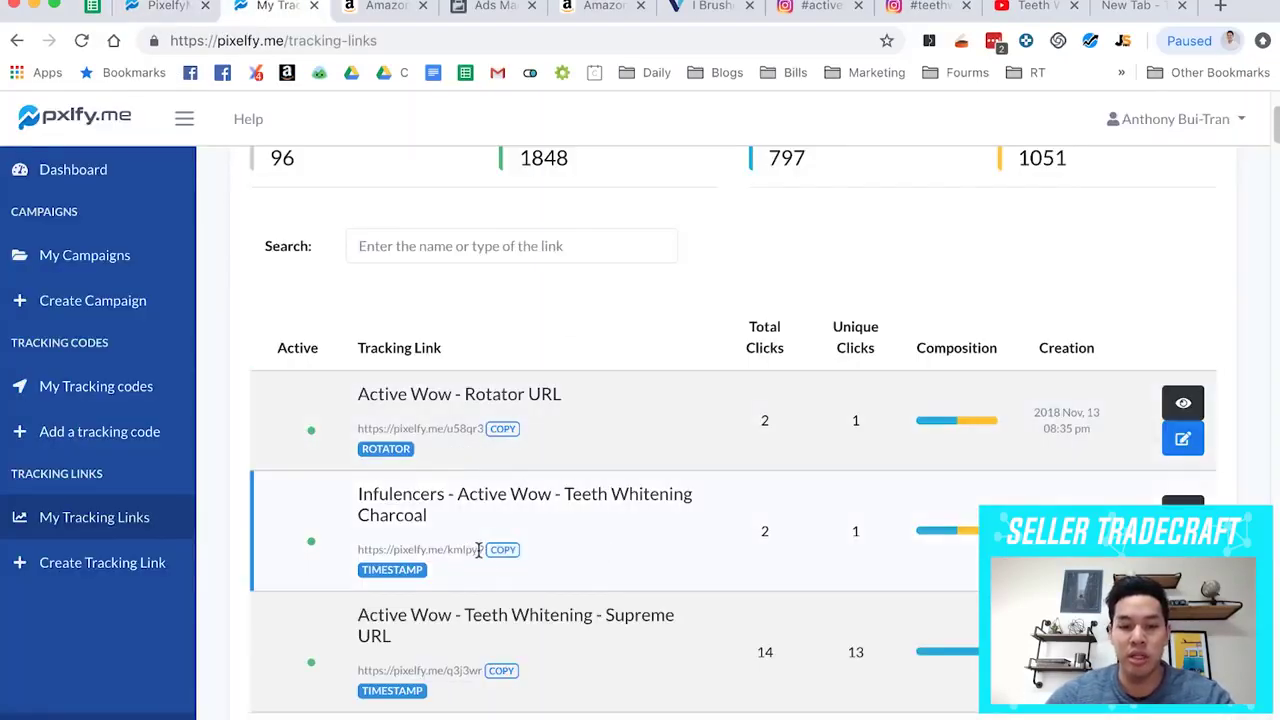
# Switch to Facebook Ads Manager, start a new campaign in the ABT Tests account and name it "Active Wow".
pyautogui.moveTo(481, 672); pyautogui.dragTo(360, 668)
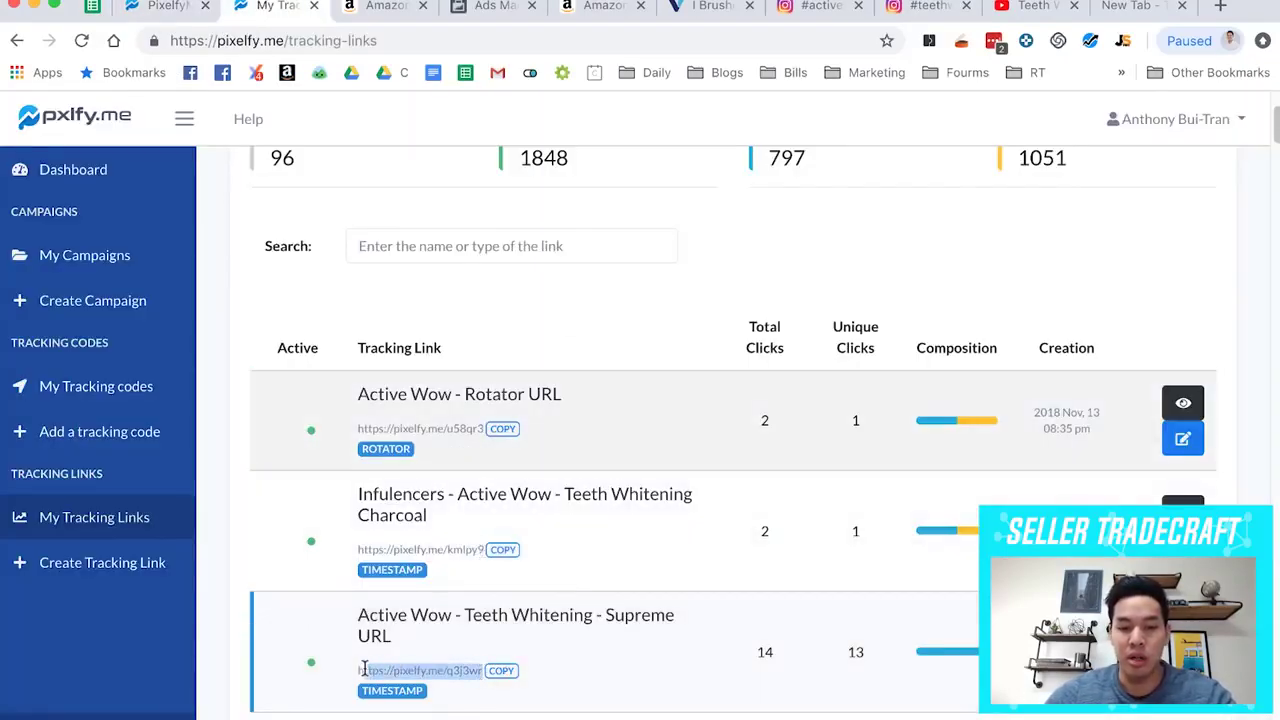
pyautogui.hotkey('ctrl', '5')
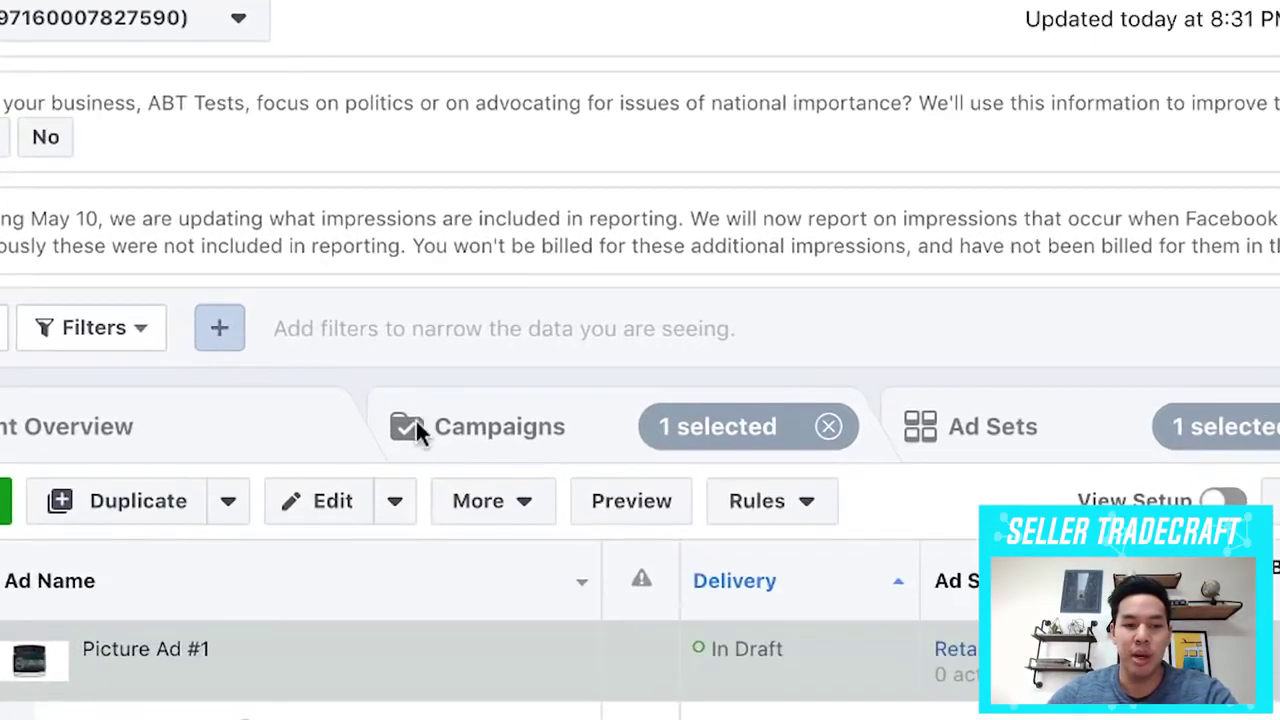
pyautogui.click(415, 418)
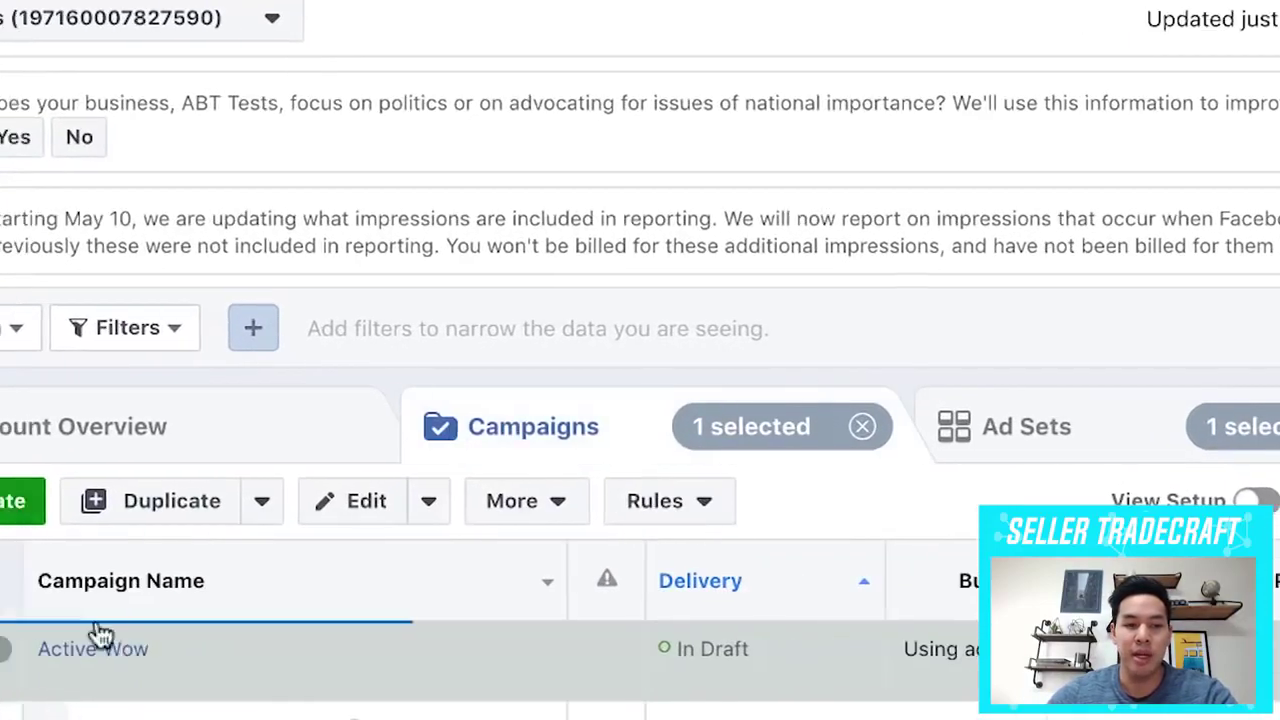
pyautogui.click(5, 505)
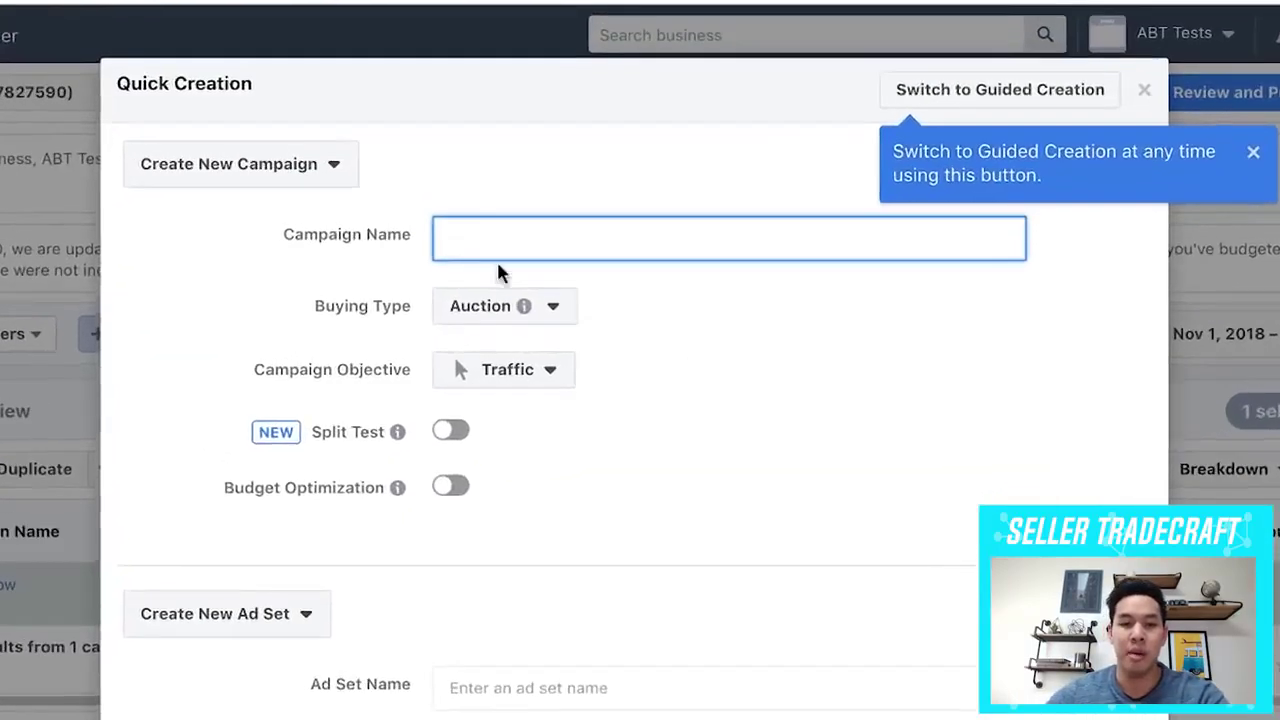
pyautogui.moveTo(540, 333)
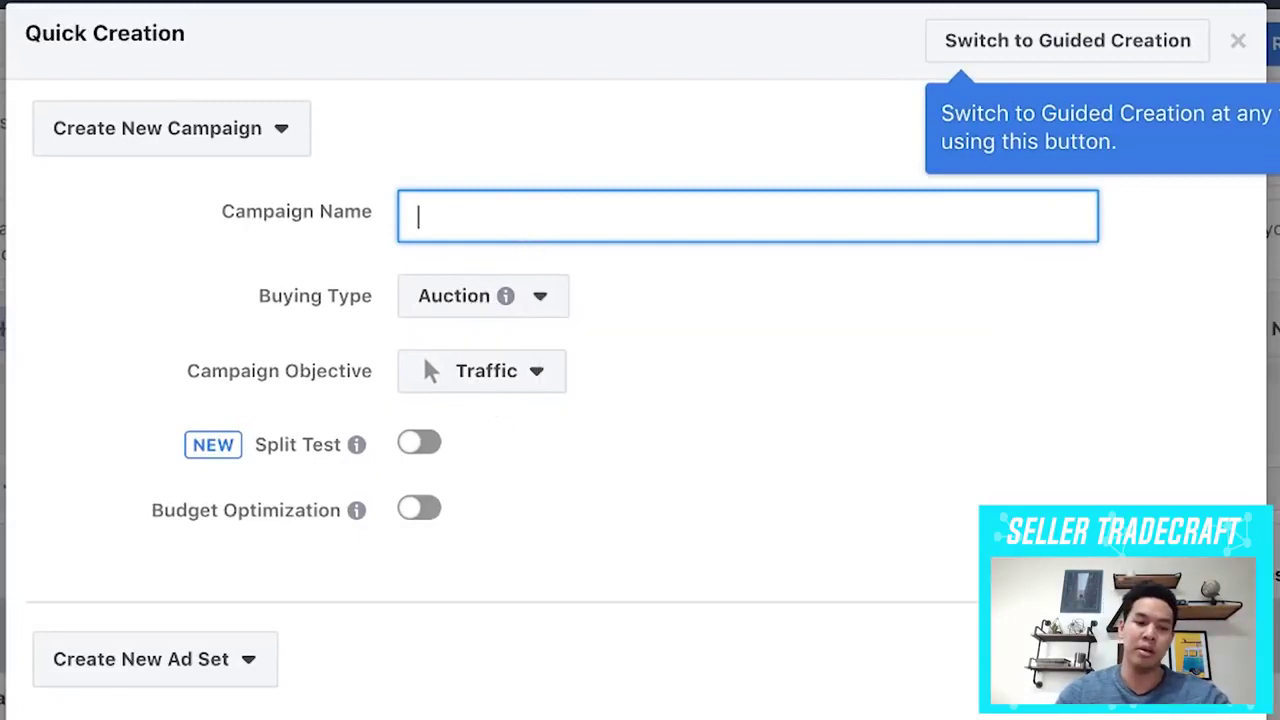
pyautogui.write('ACtive')
pyautogui.press('BackSpace')
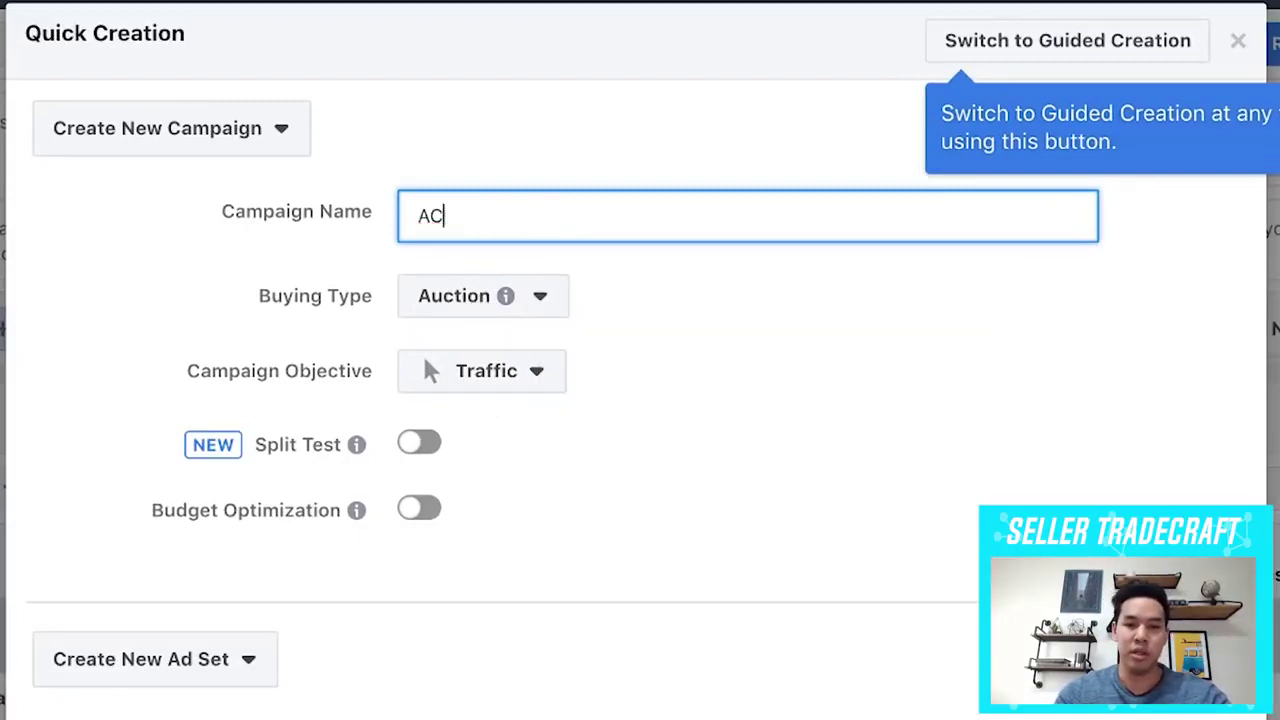
pyautogui.write('e Wow')
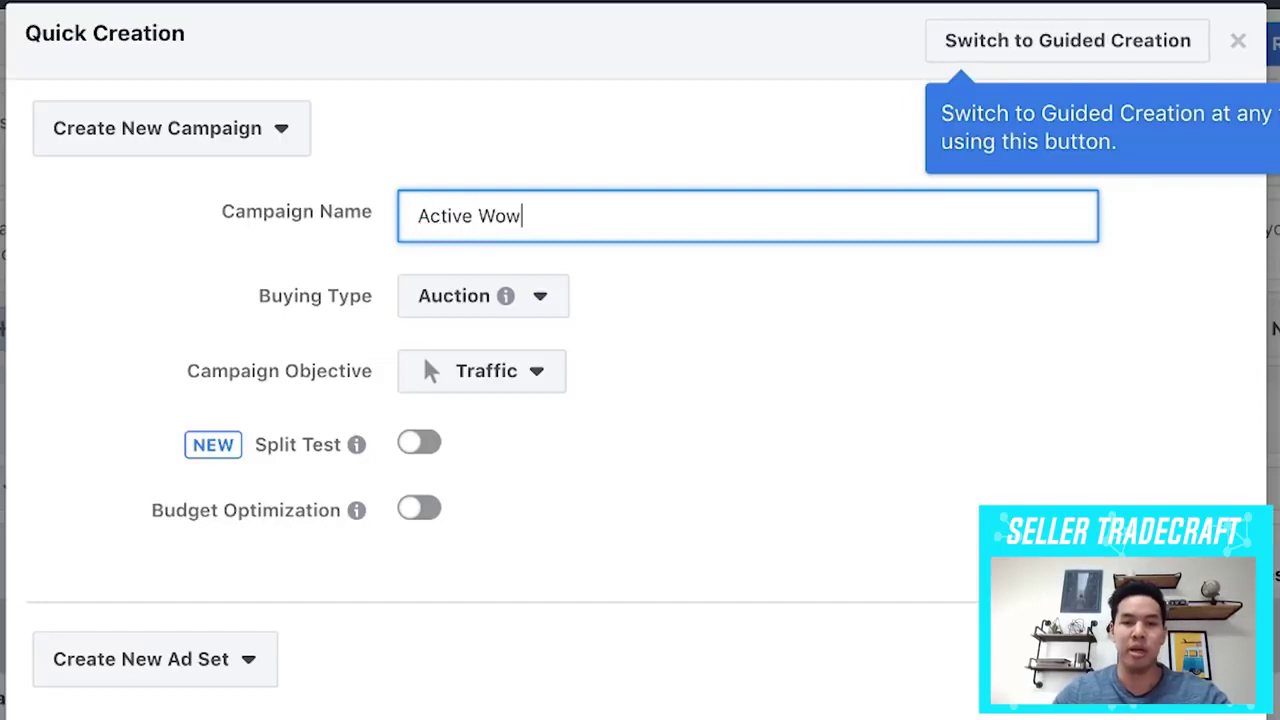
# Name the campaign's new ad set "Men 20-50".
pyautogui.scroll(-3, 543, 600)
pyautogui.click(549, 481)
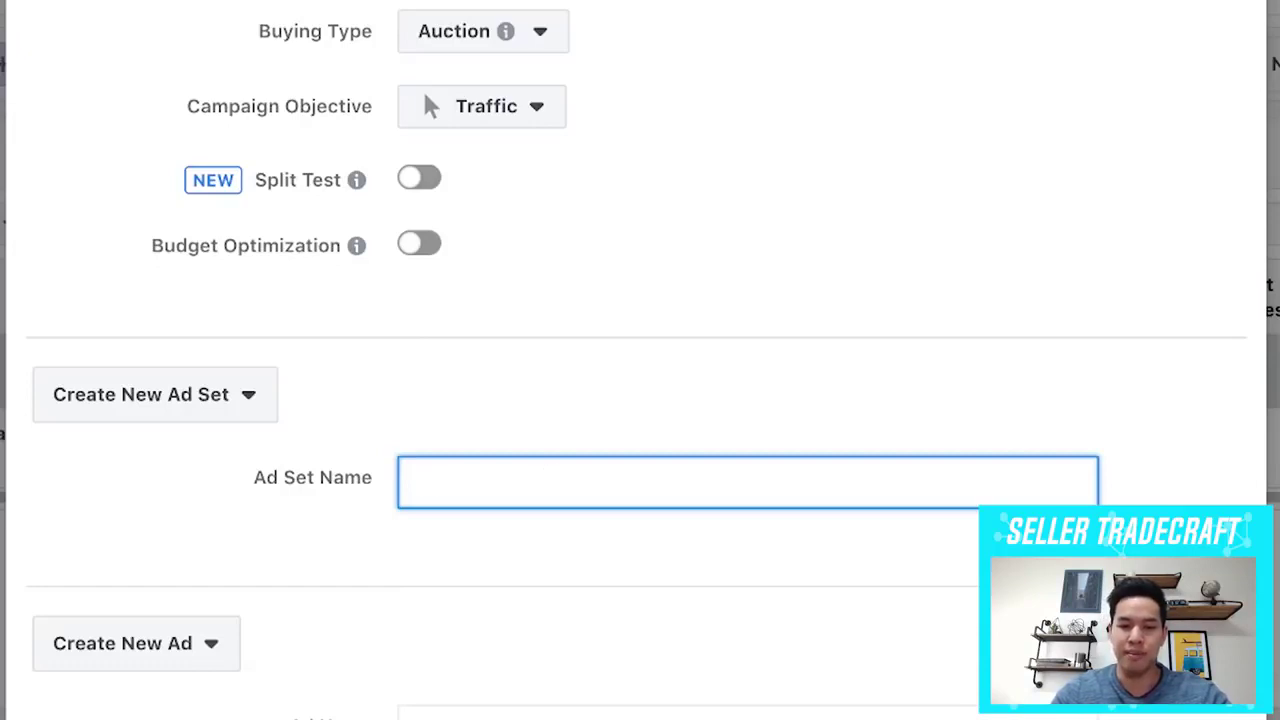
pyautogui.write('Men')
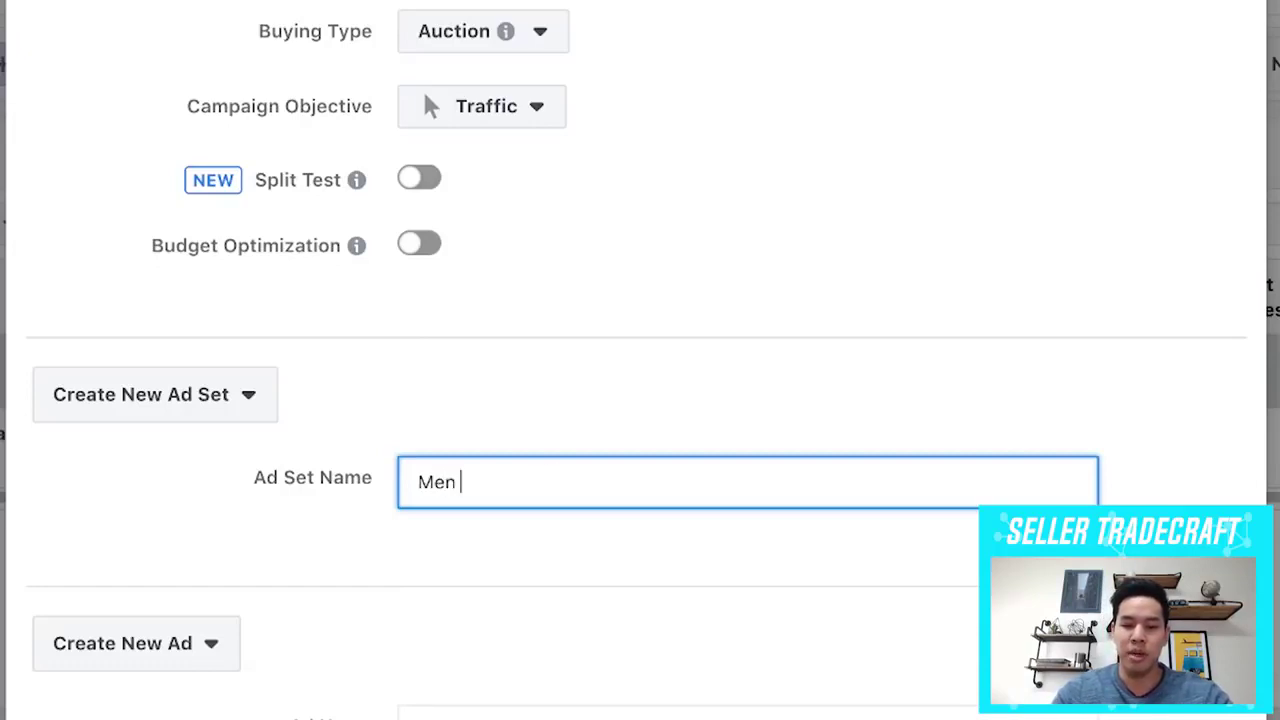
pyautogui.write(' 35-')
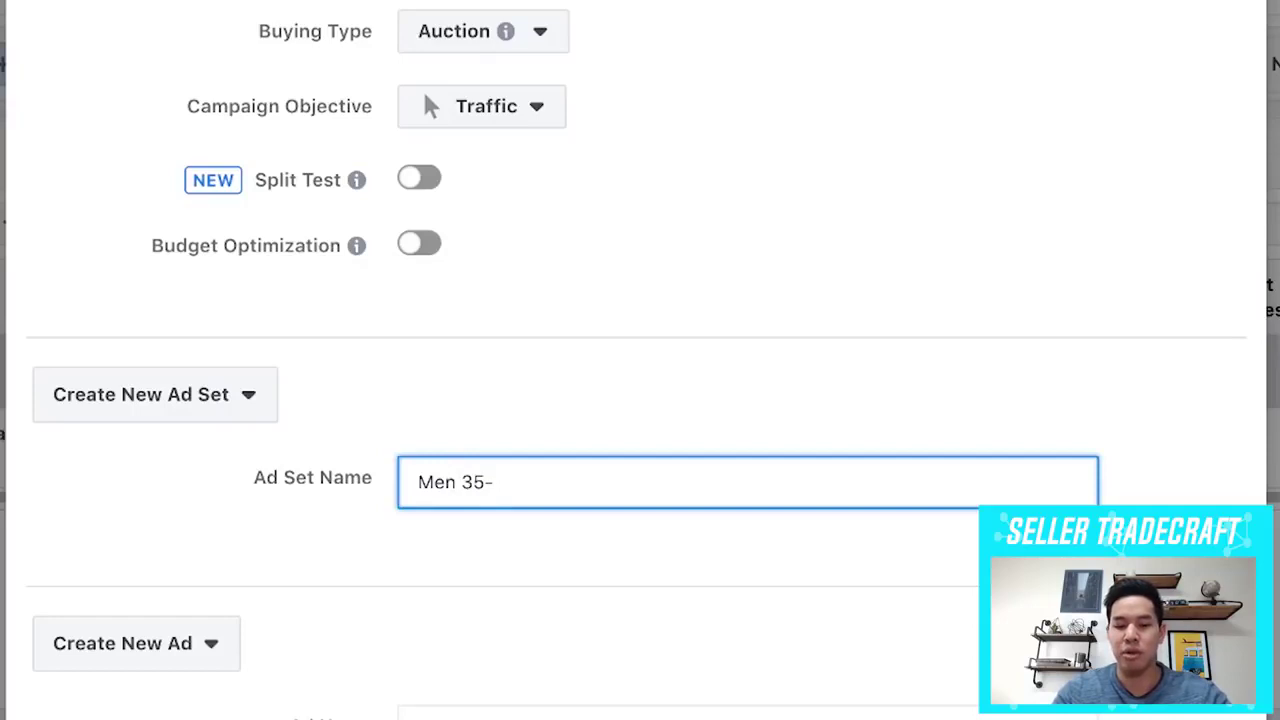
pyautogui.write('5050')
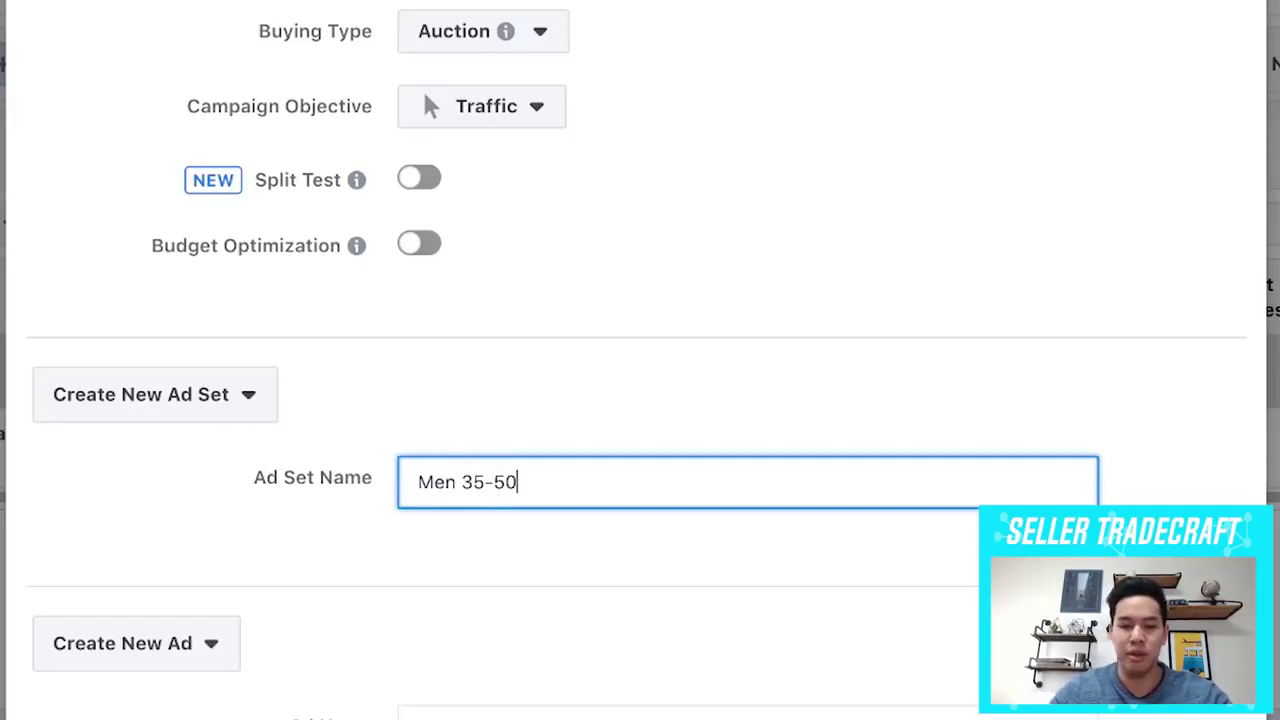
pyautogui.press('BackSpace')
pyautogui.press('BackSpace')
pyautogui.write('20')
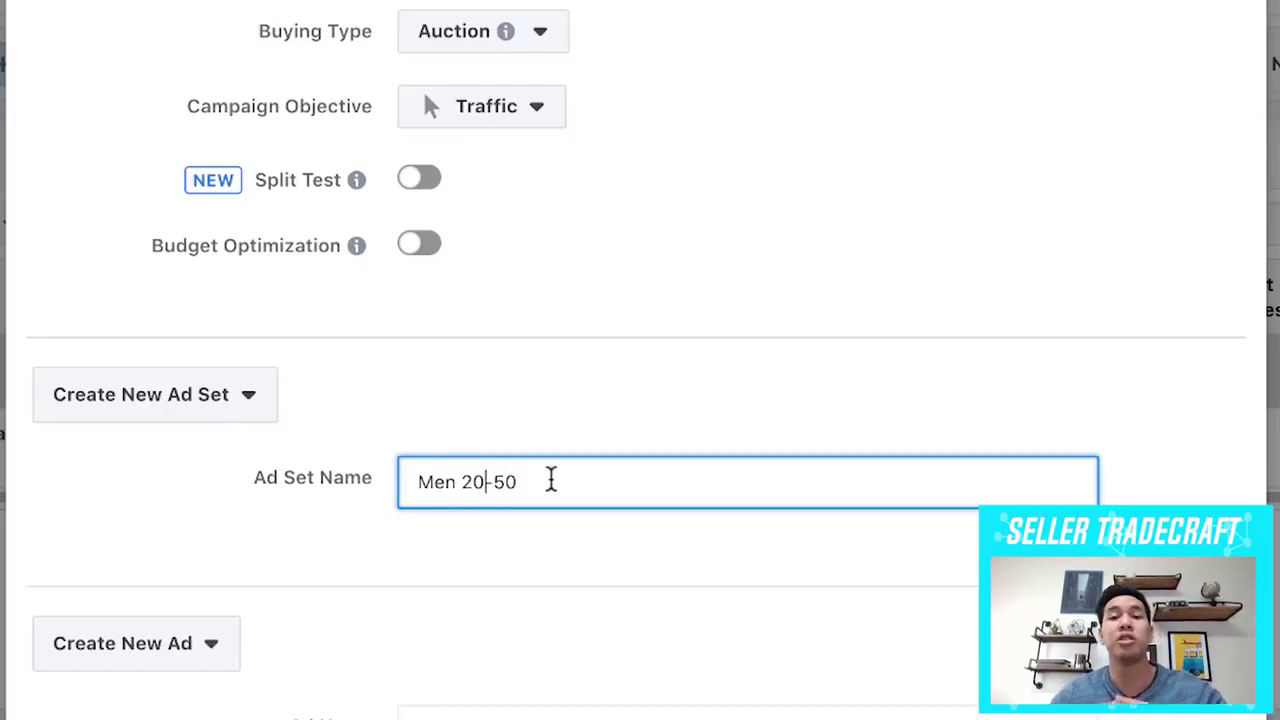
# Name the new ad "Product Picture" and save the campaign, ad set and ad as a draft.
pyautogui.scroll(-3, 545, 475)
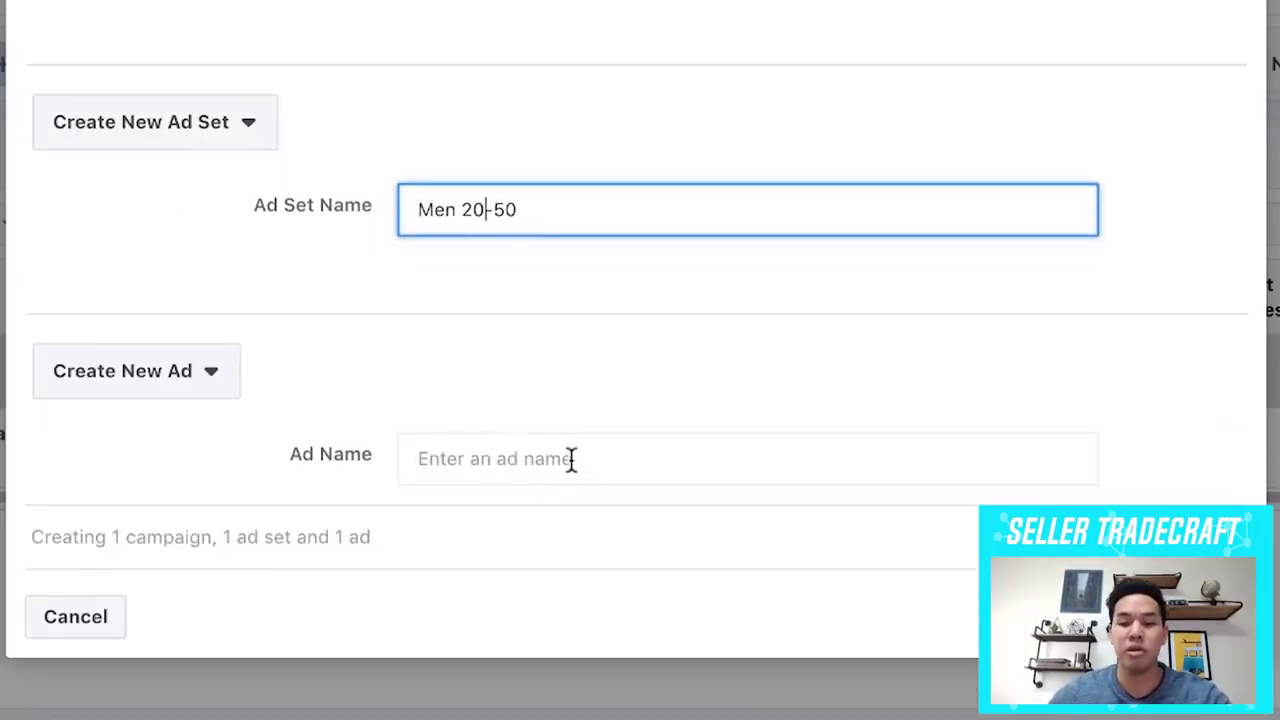
pyautogui.click(571, 459)
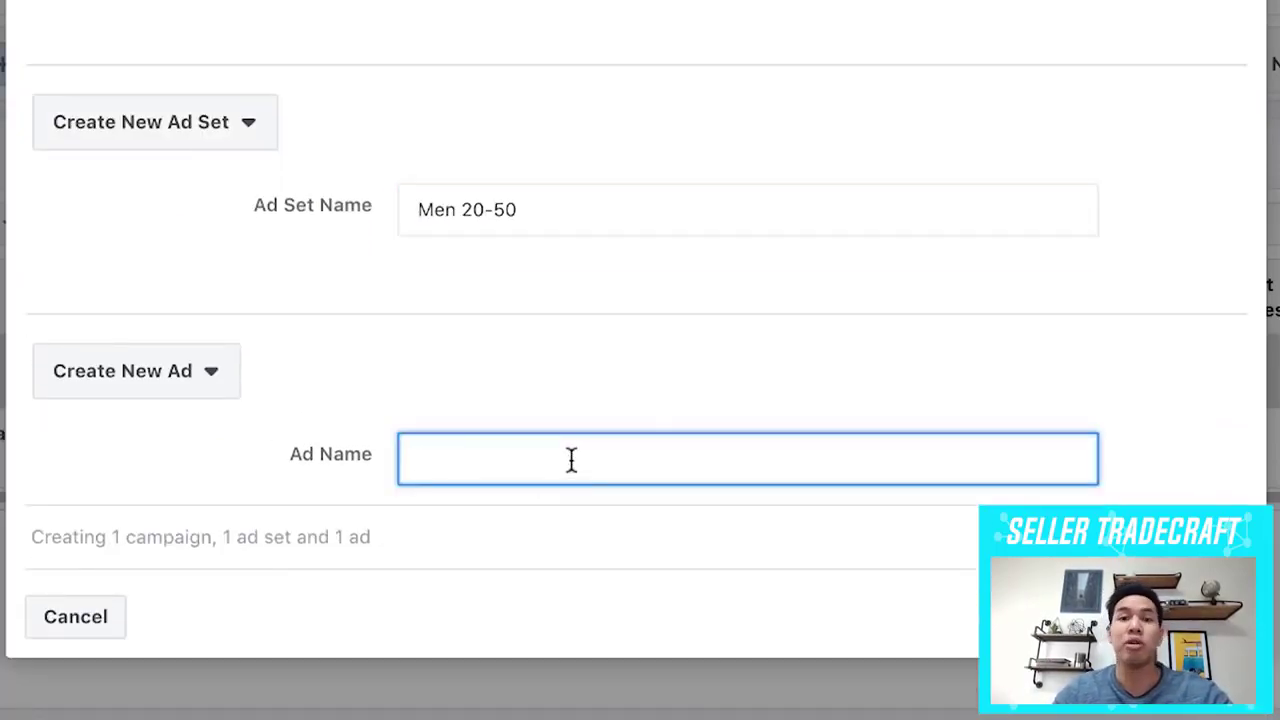
pyautogui.write('Ad #1')
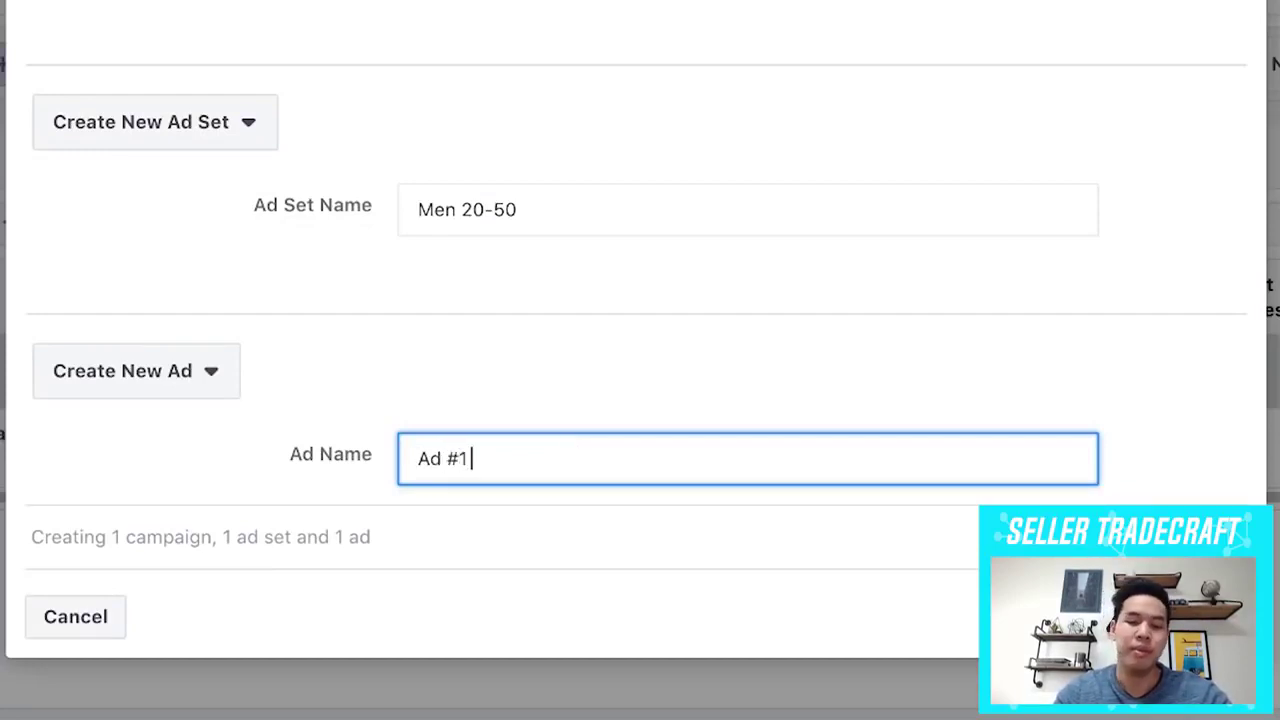
pyautogui.hotkey('ctrl', 'a')
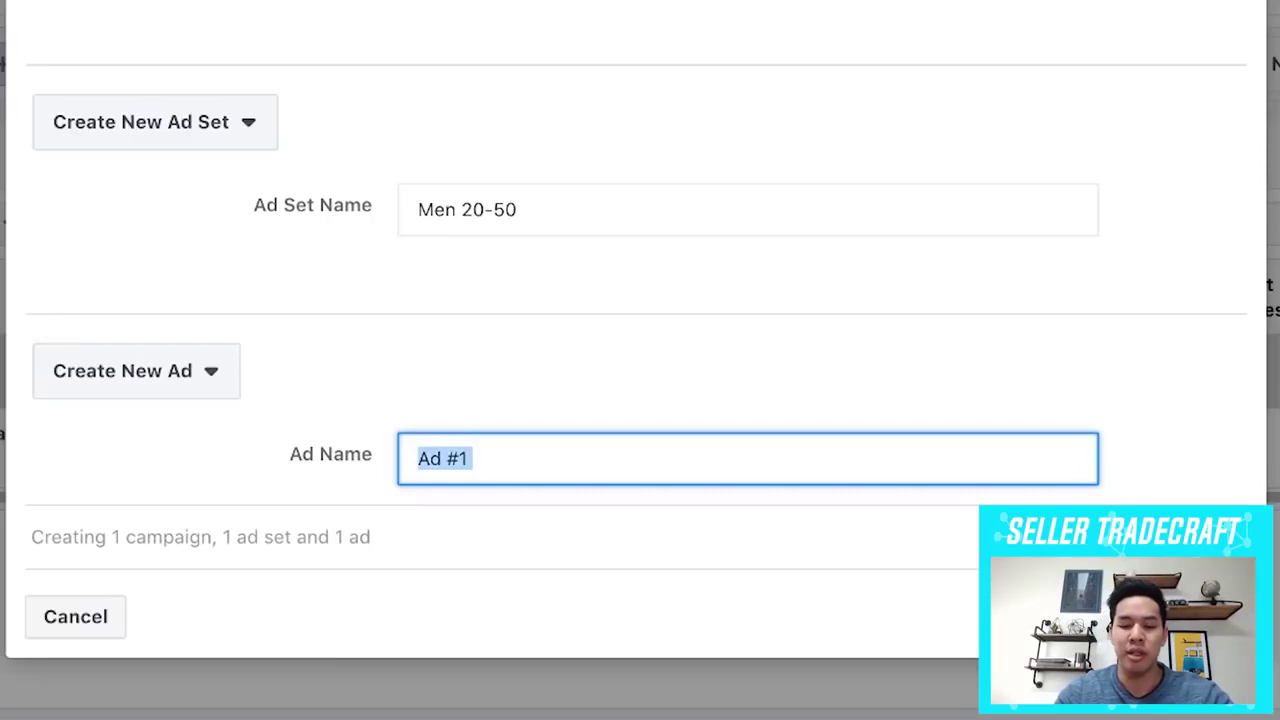
pyautogui.write('Picture ad')
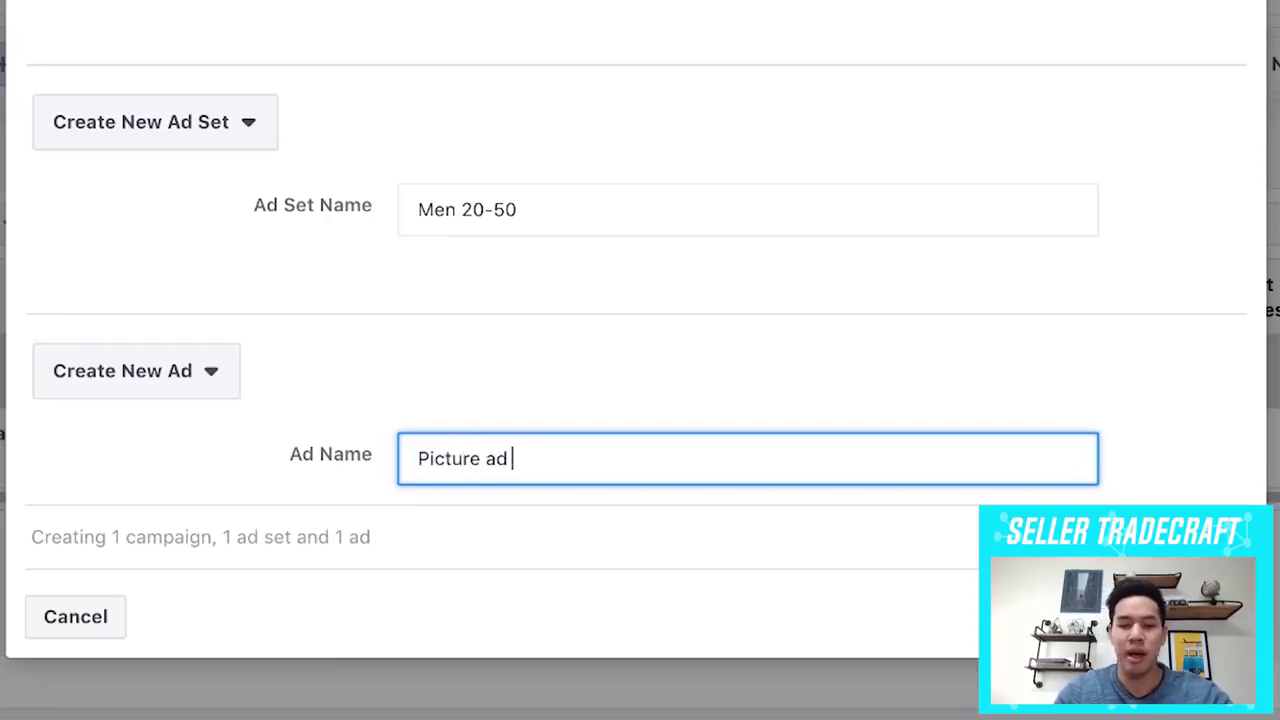
pyautogui.press('BackSpace')
pyautogui.hotkey('ctrl', 'a')
pyautogui.write('Produc')
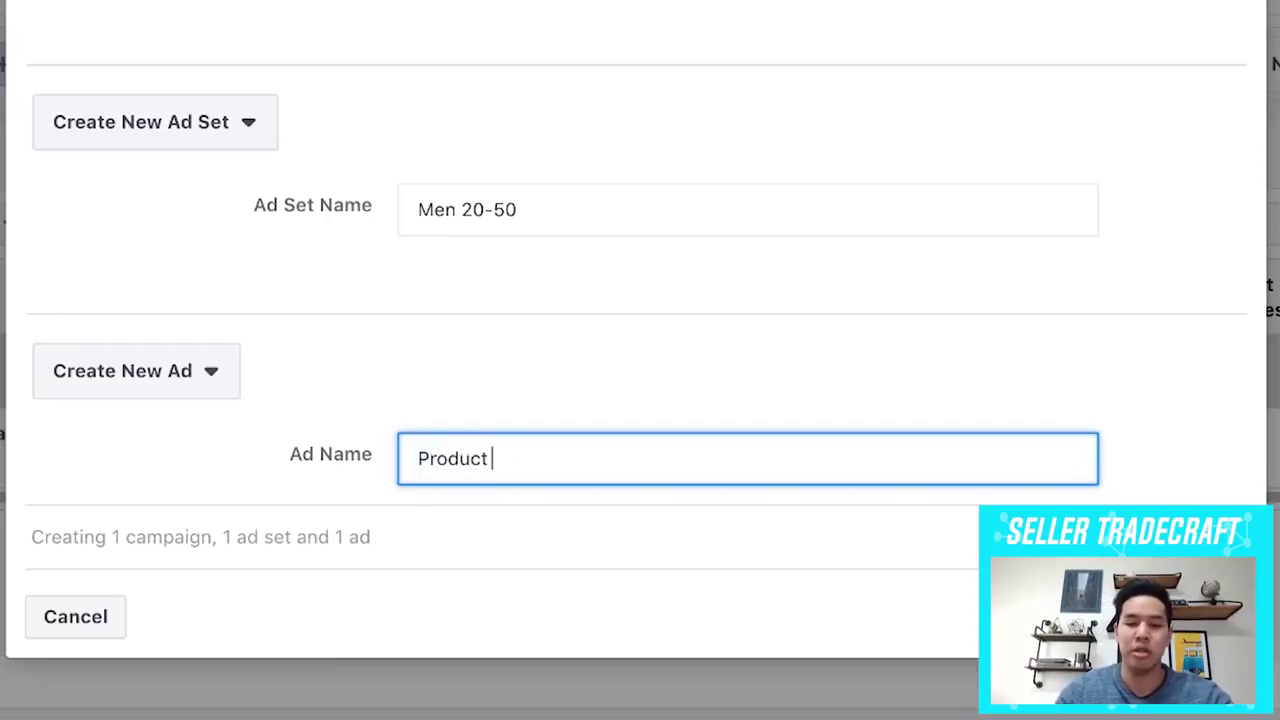
pyautogui.write('t Pictu')
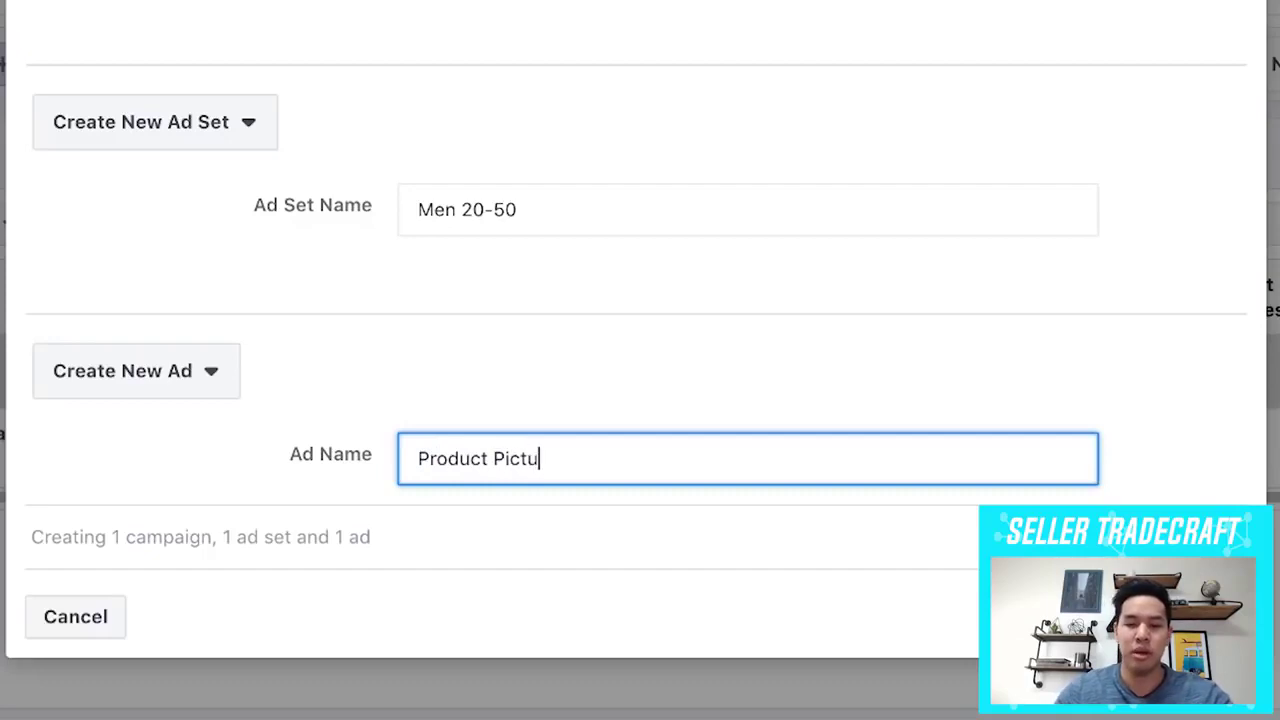
pyautogui.write('re')
pyautogui.click(1101, 634)
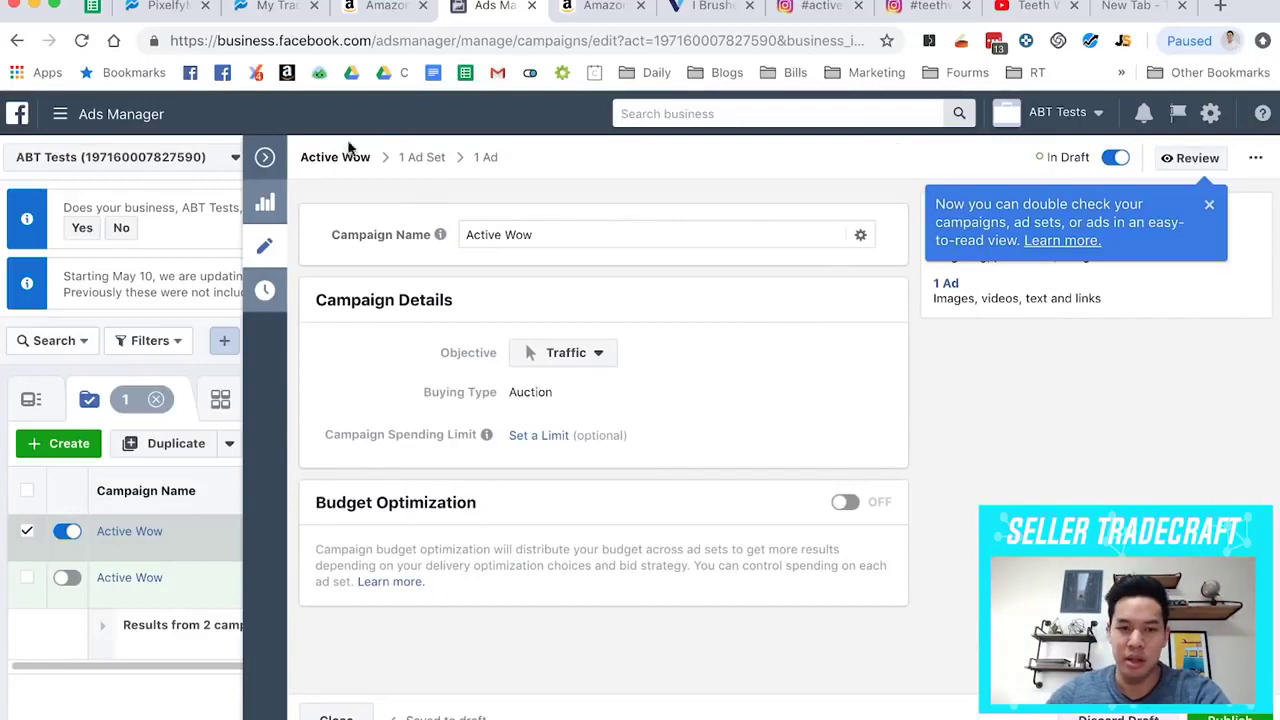
# Leave the campaign editor and open the "Men 20-50" ad set for editing.
pyautogui.click(266, 154)
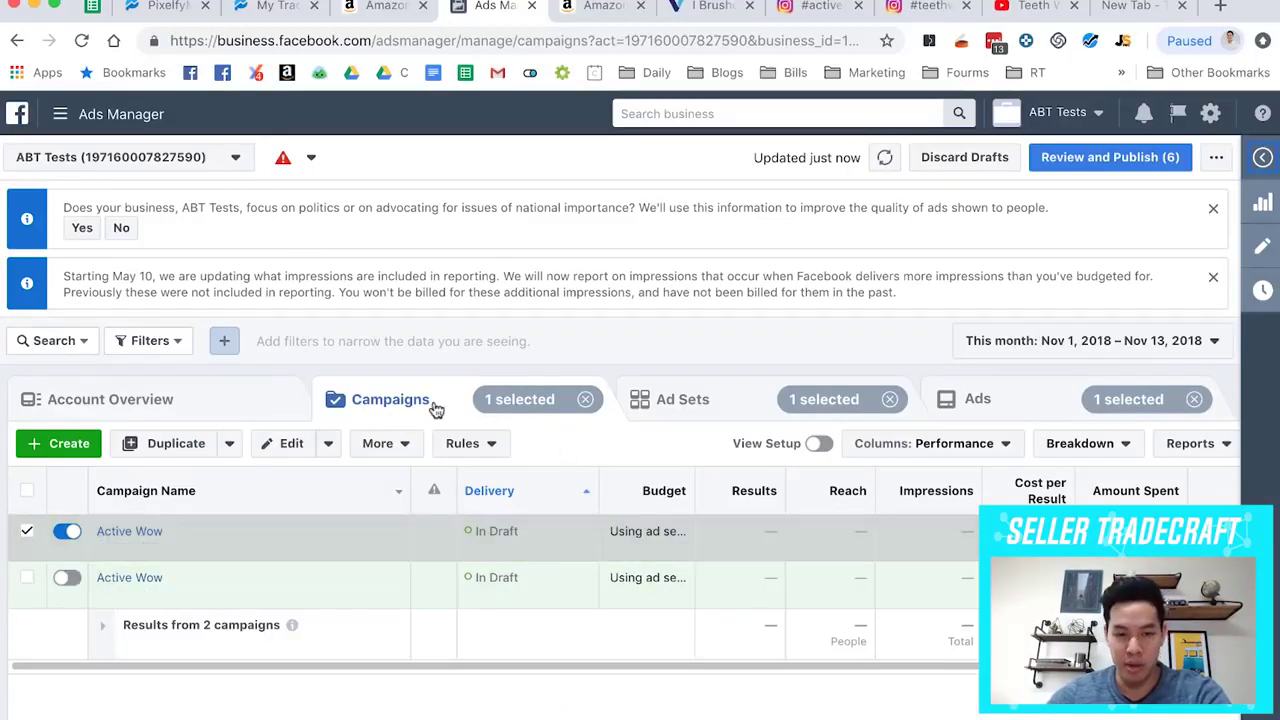
pyautogui.click(700, 405)
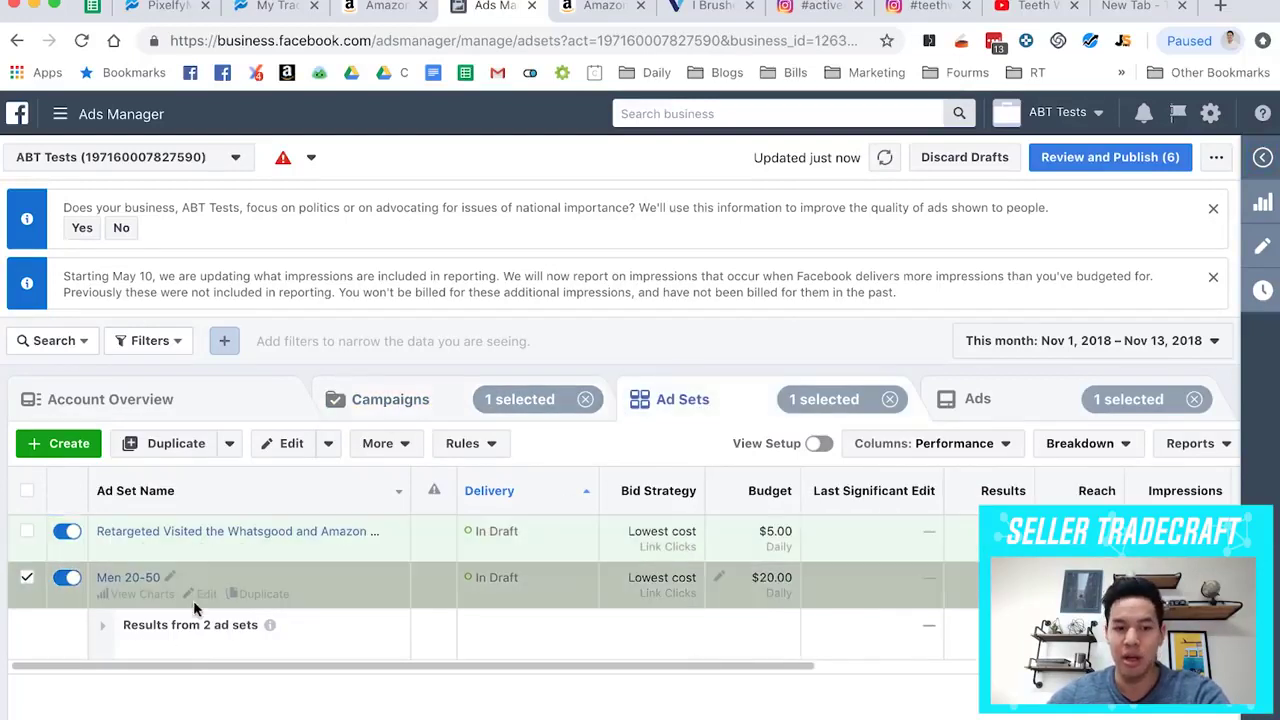
pyautogui.click(205, 596)
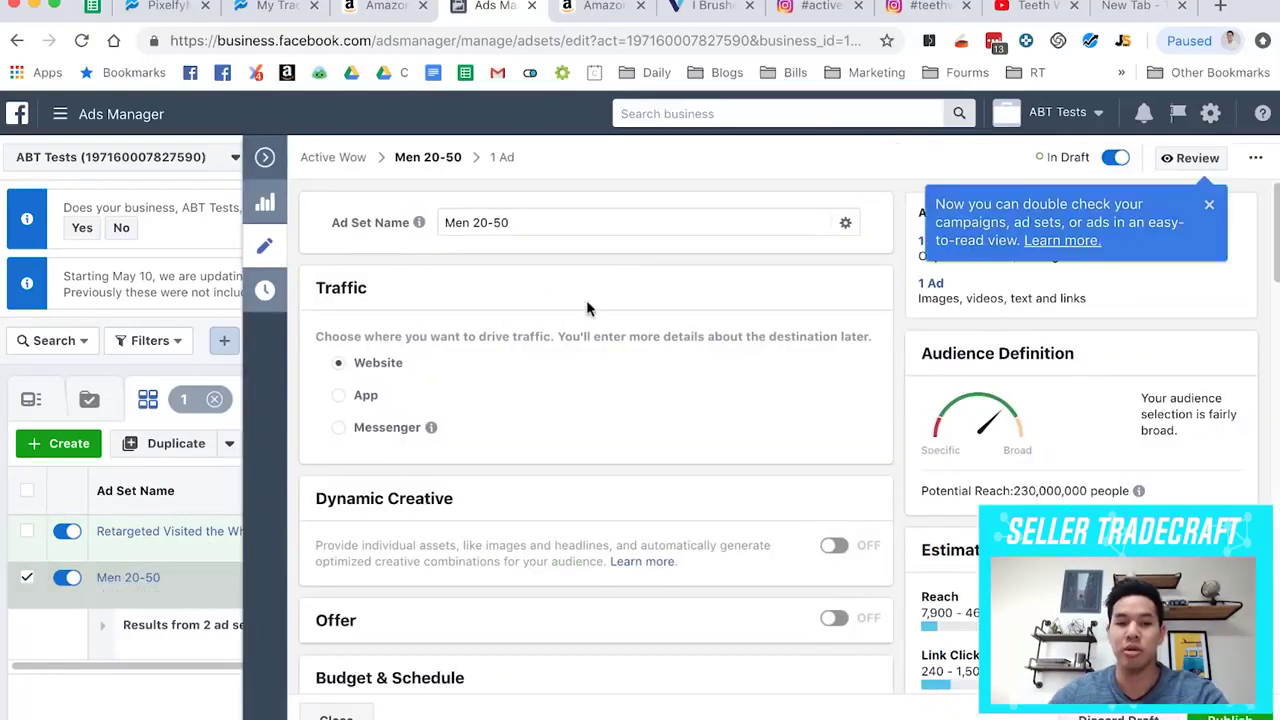
# Limit the ad set's audience to men aged 20 to 50.
pyautogui.scroll(-8, 552, 360)
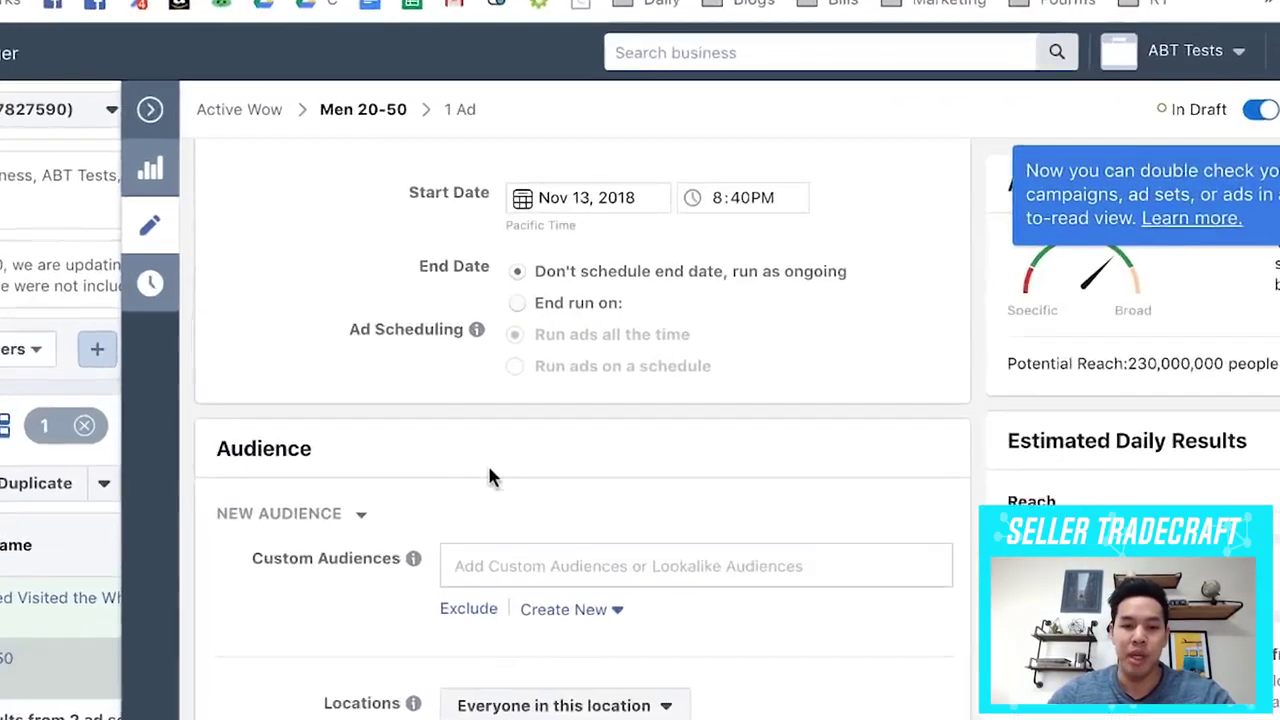
pyautogui.scroll(-3, 505, 420)
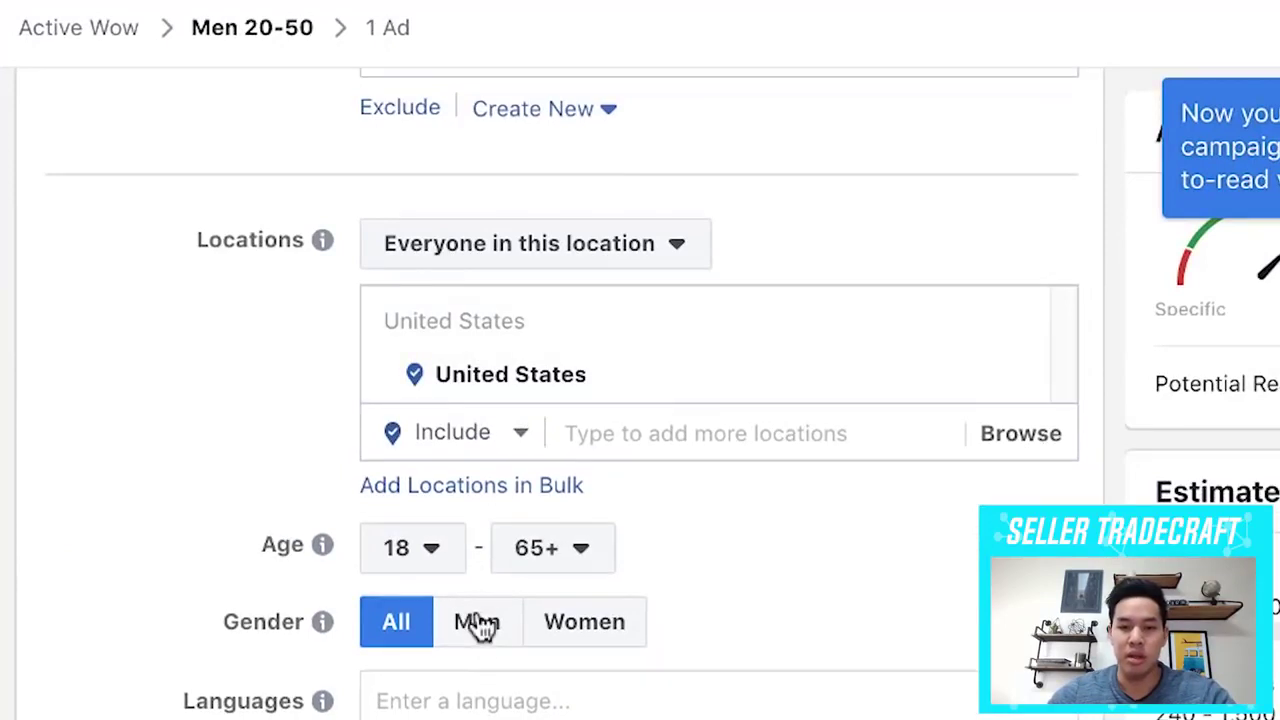
pyautogui.click(414, 560)
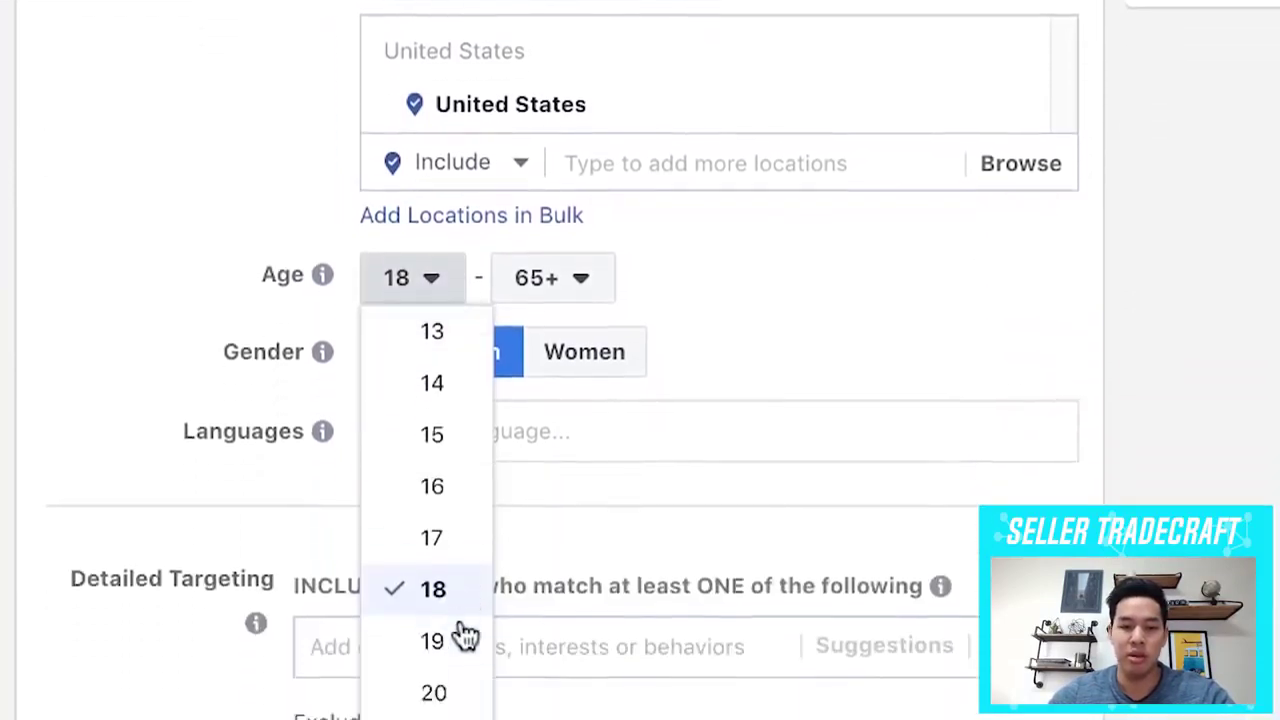
pyautogui.click(449, 551)
pyautogui.click(565, 143)
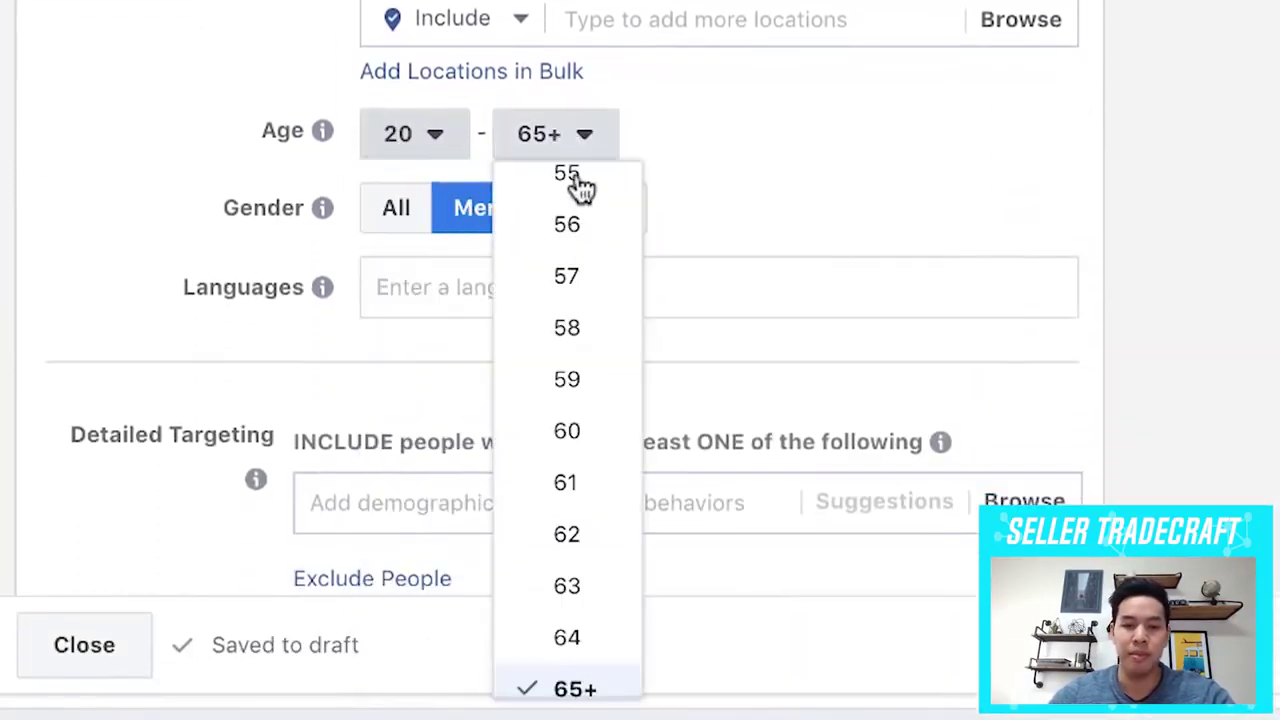
pyautogui.scroll(1, 578, 258)
pyautogui.scroll(4, 590, 240)
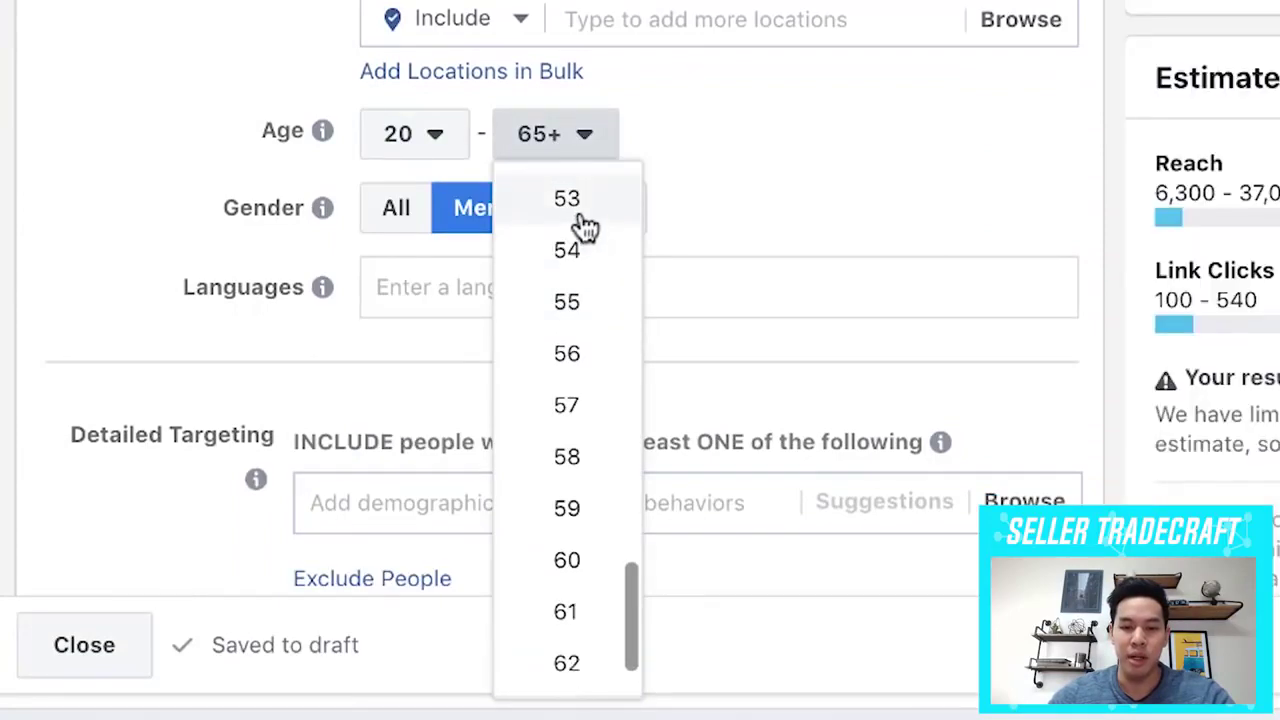
pyautogui.click(588, 598)
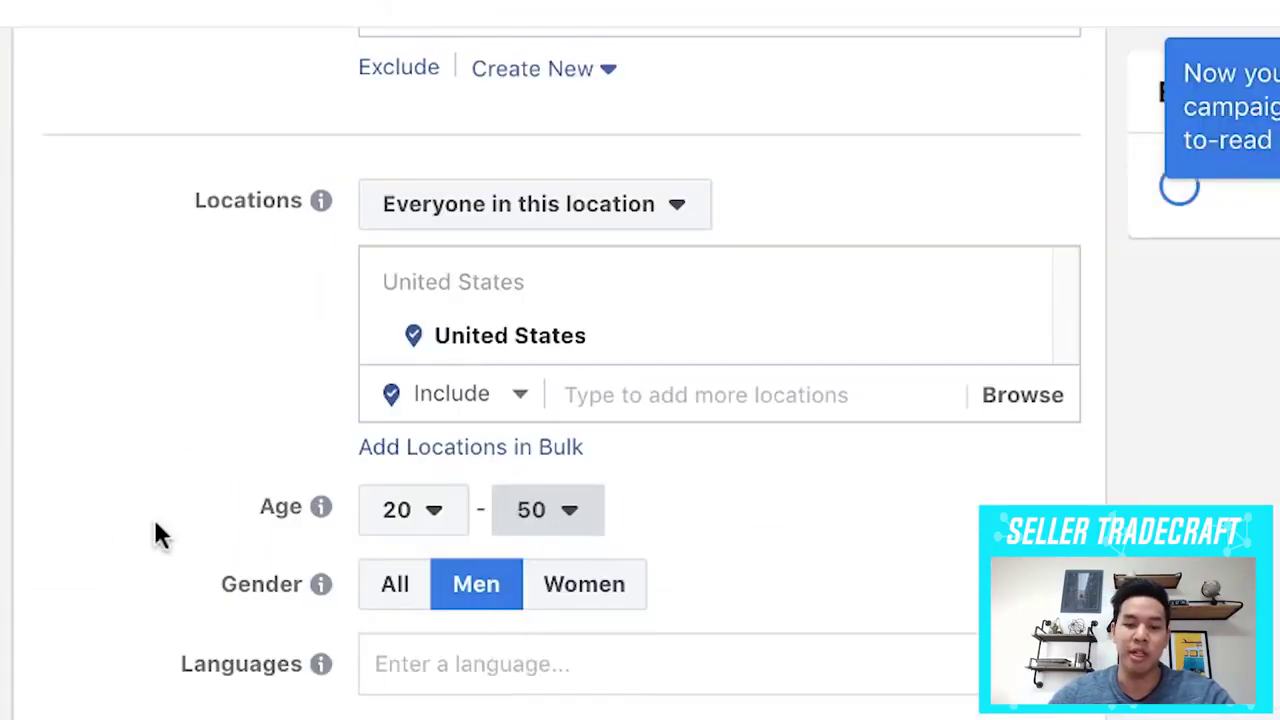
# Search the detailed targeting for "teeth" and include the "White Teeth" interest.
pyautogui.scroll(-6, 286, 635)
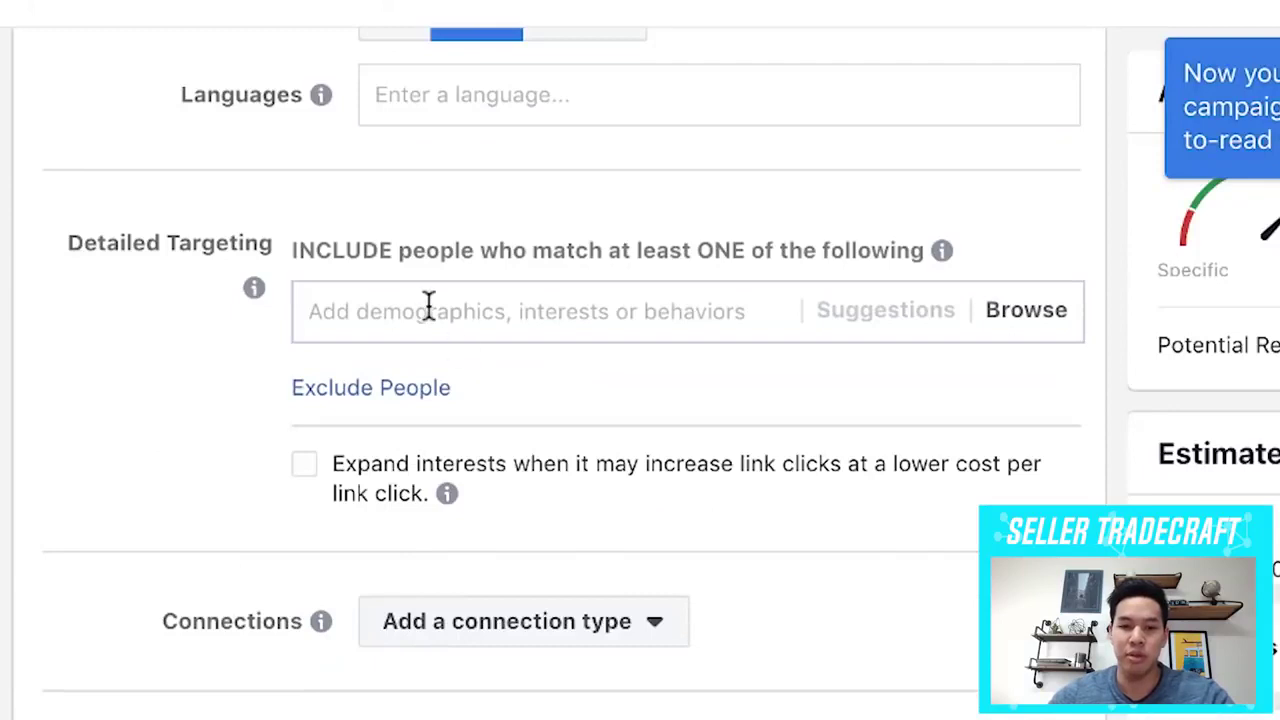
pyautogui.click(480, 310)
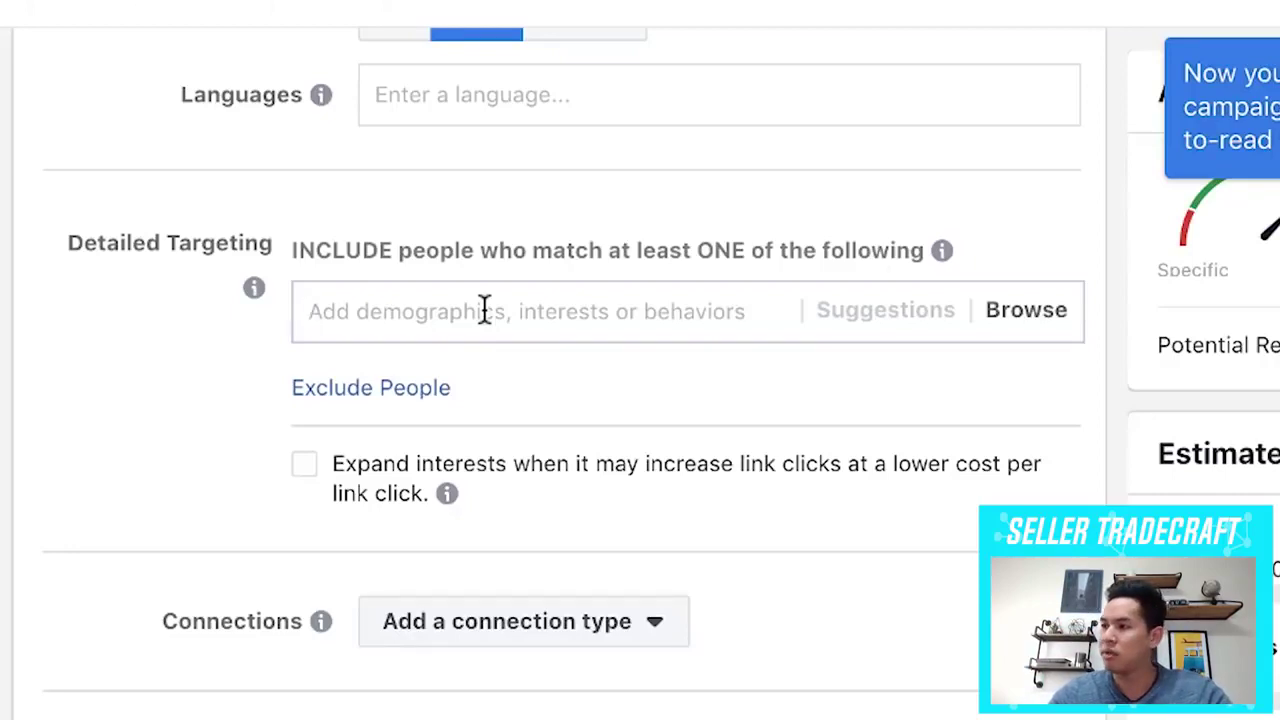
pyautogui.write('teeth')
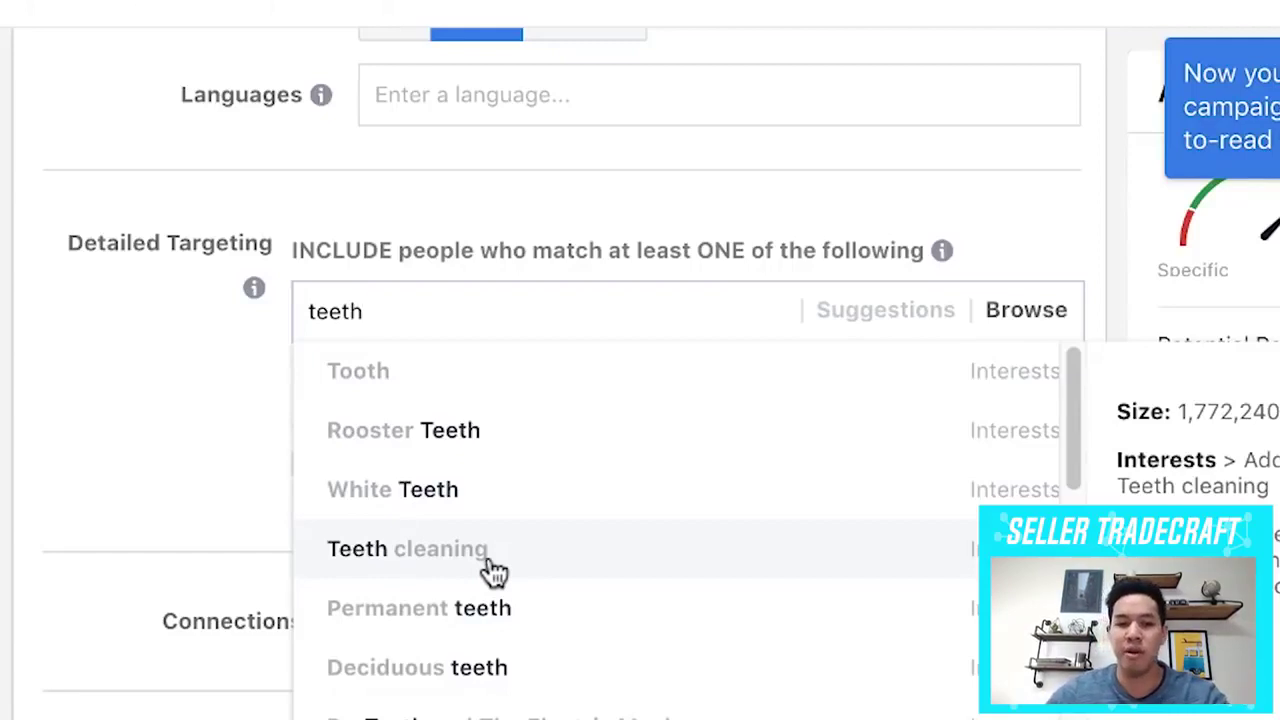
pyautogui.click(492, 507)
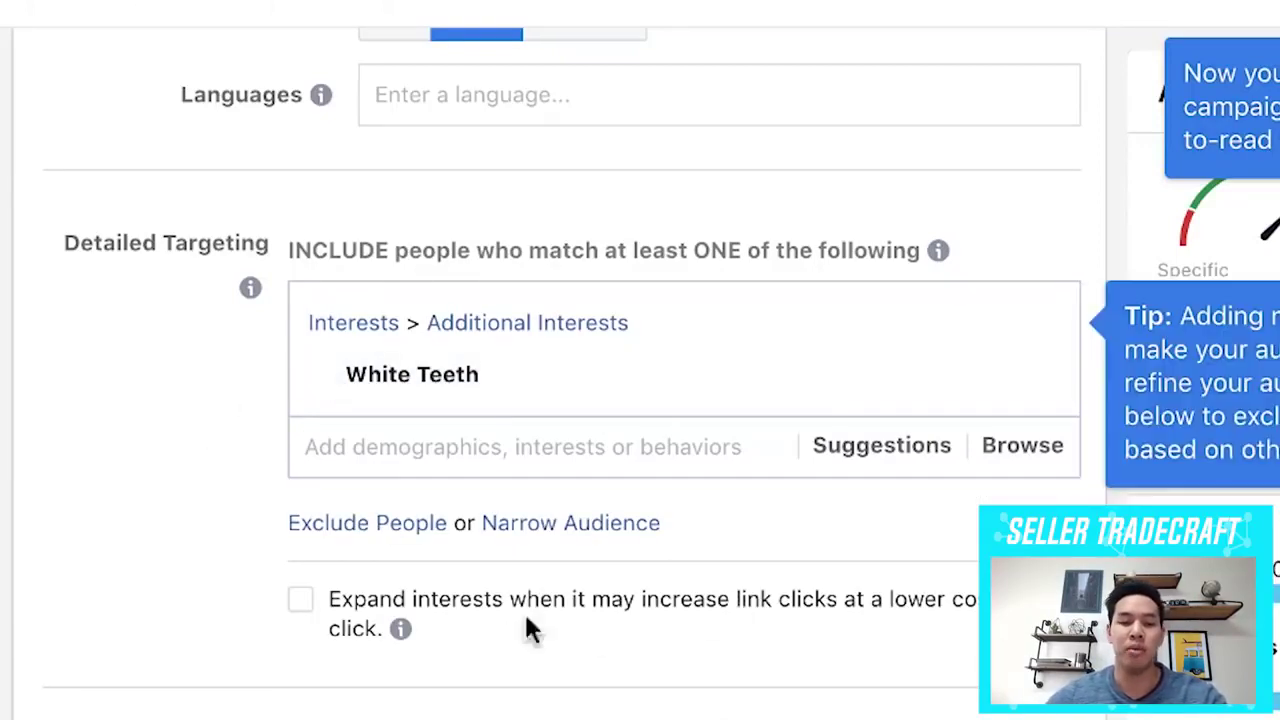
# Switch the ad set's placement from automatic to Edit Placements.
pyautogui.scroll(-3, 611, 351)
pyautogui.scroll(-10, 595, 337)
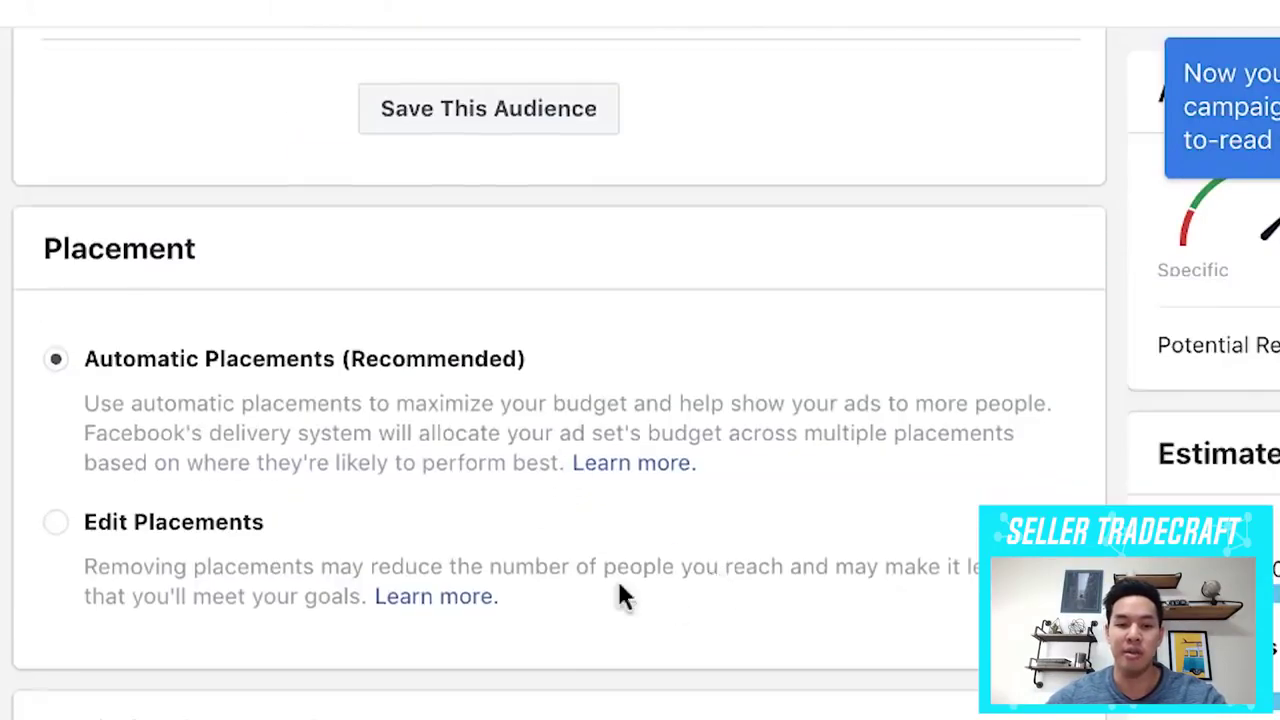
pyautogui.scroll(6, 280, 460)
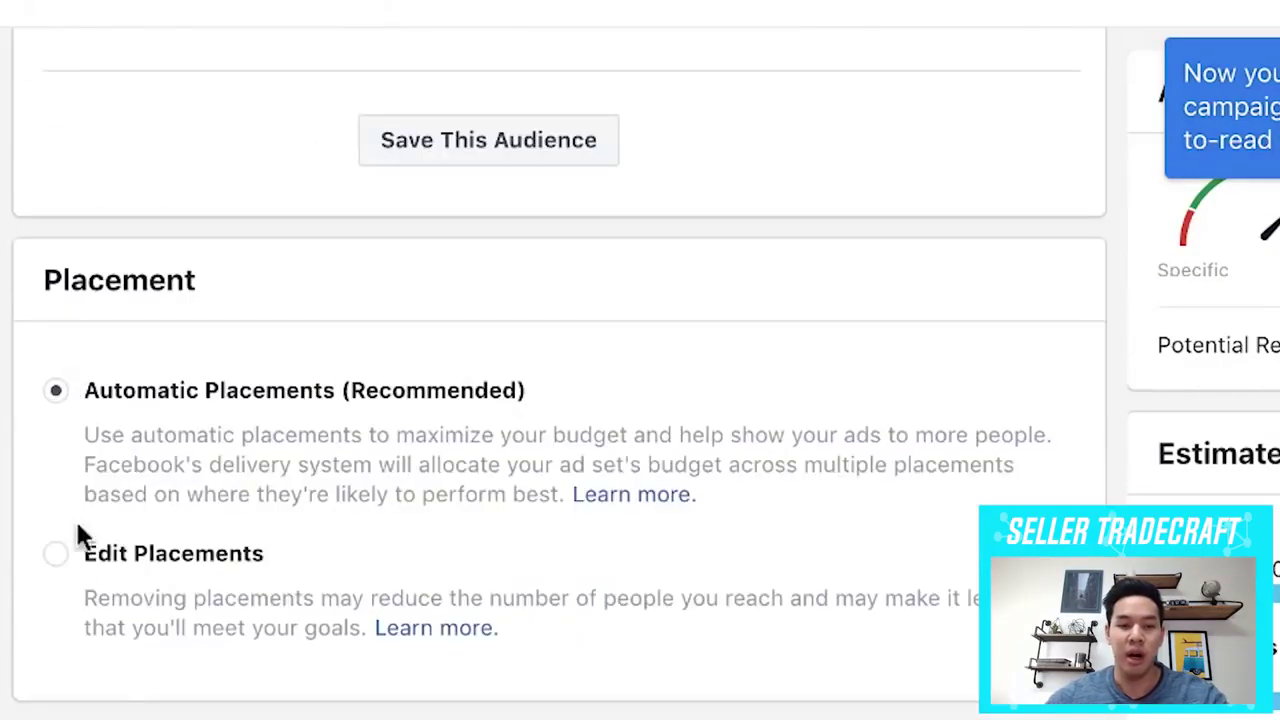
pyautogui.click(384, 552)
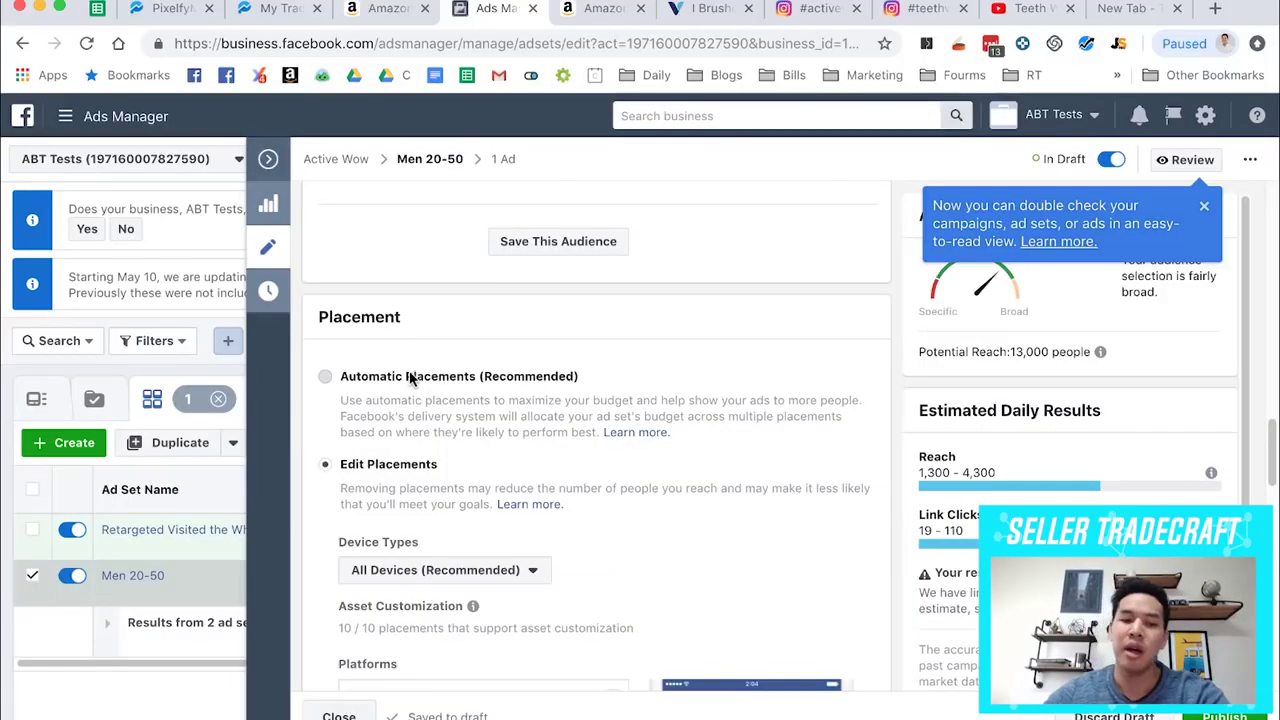
pyautogui.click(213, 390)
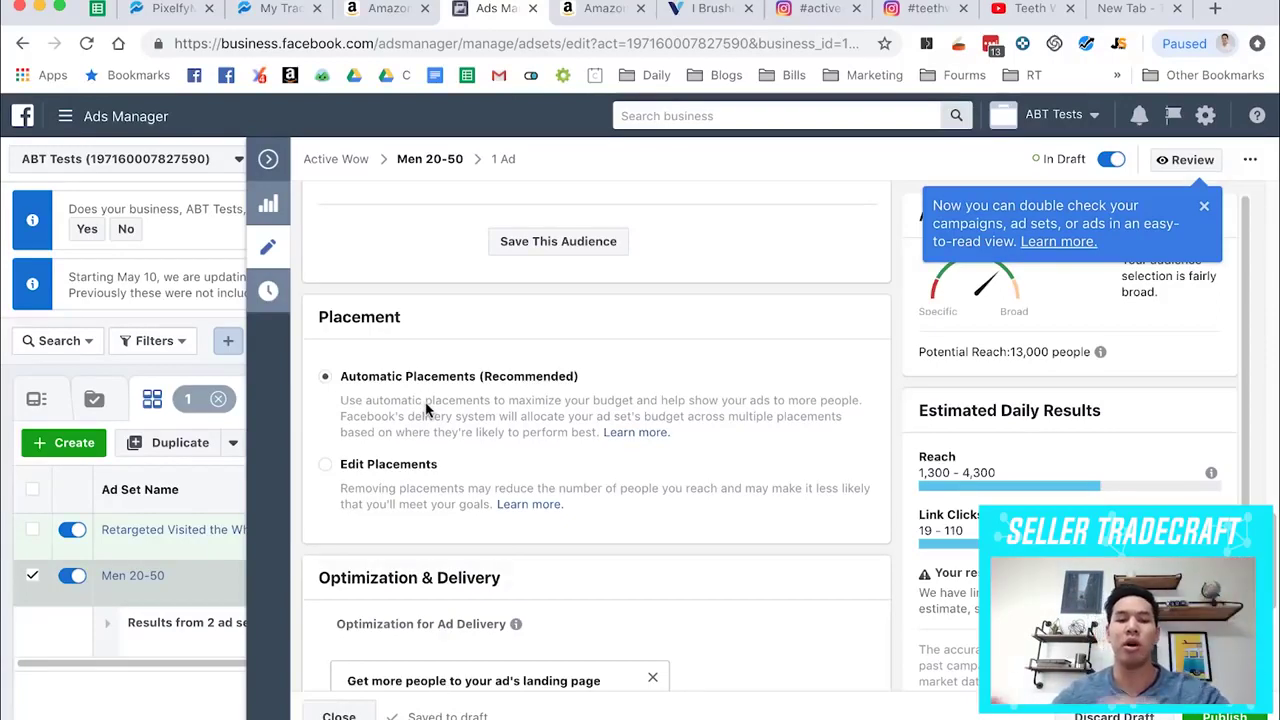
pyautogui.click(406, 470)
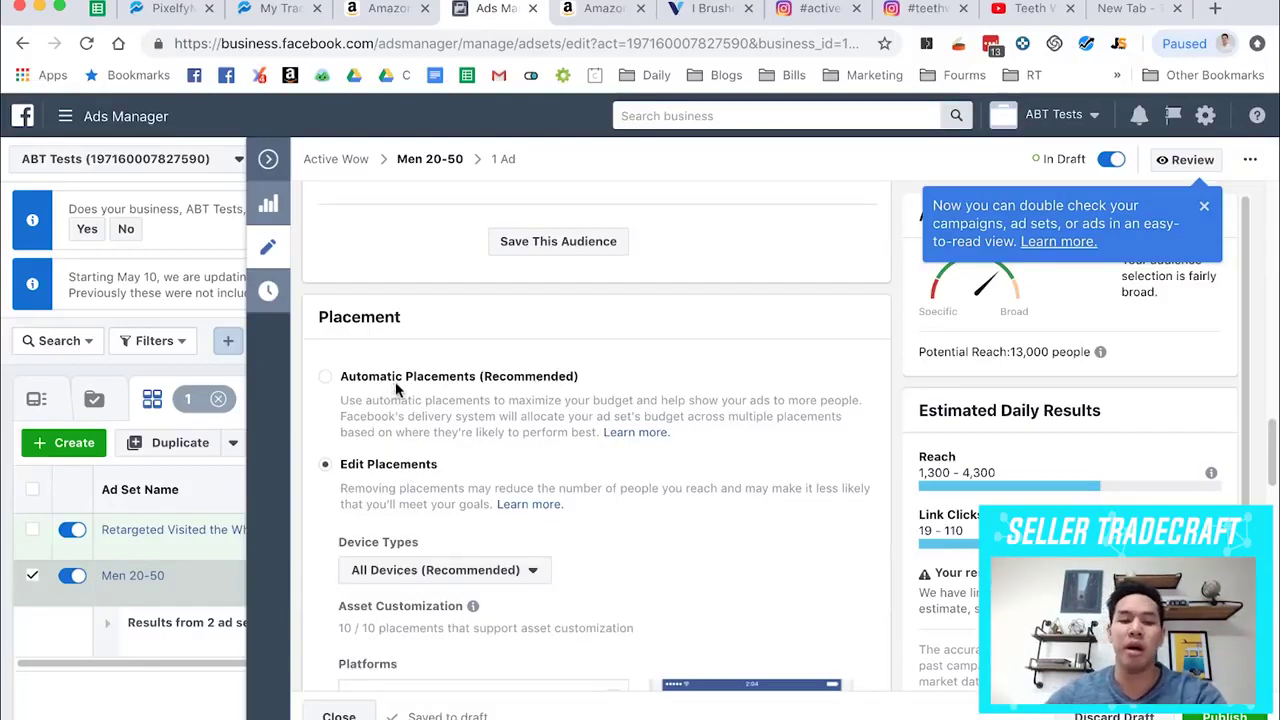
# Examine the placements offered for Facebook, Instagram, Audience Network and Messenger, along with the device type setting.
pyautogui.scroll(-1, 402, 382)
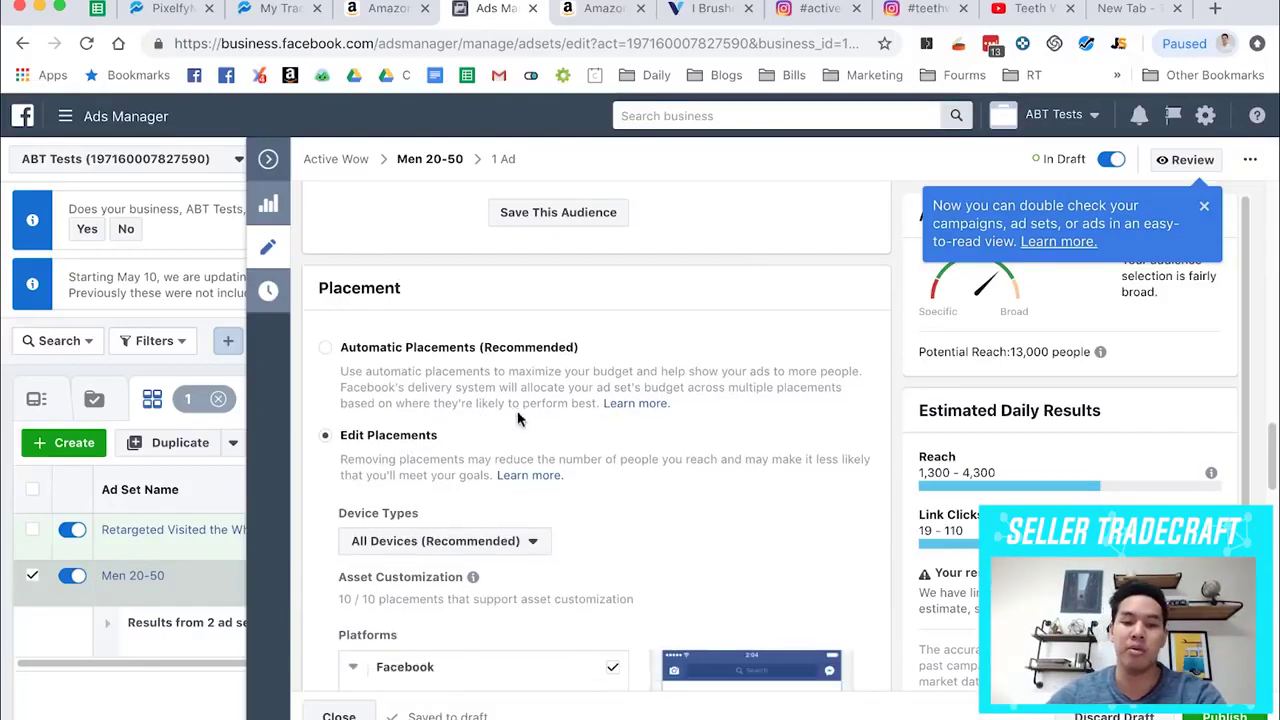
pyautogui.scroll(-4, 518, 420)
pyautogui.scroll(-3, 527, 445)
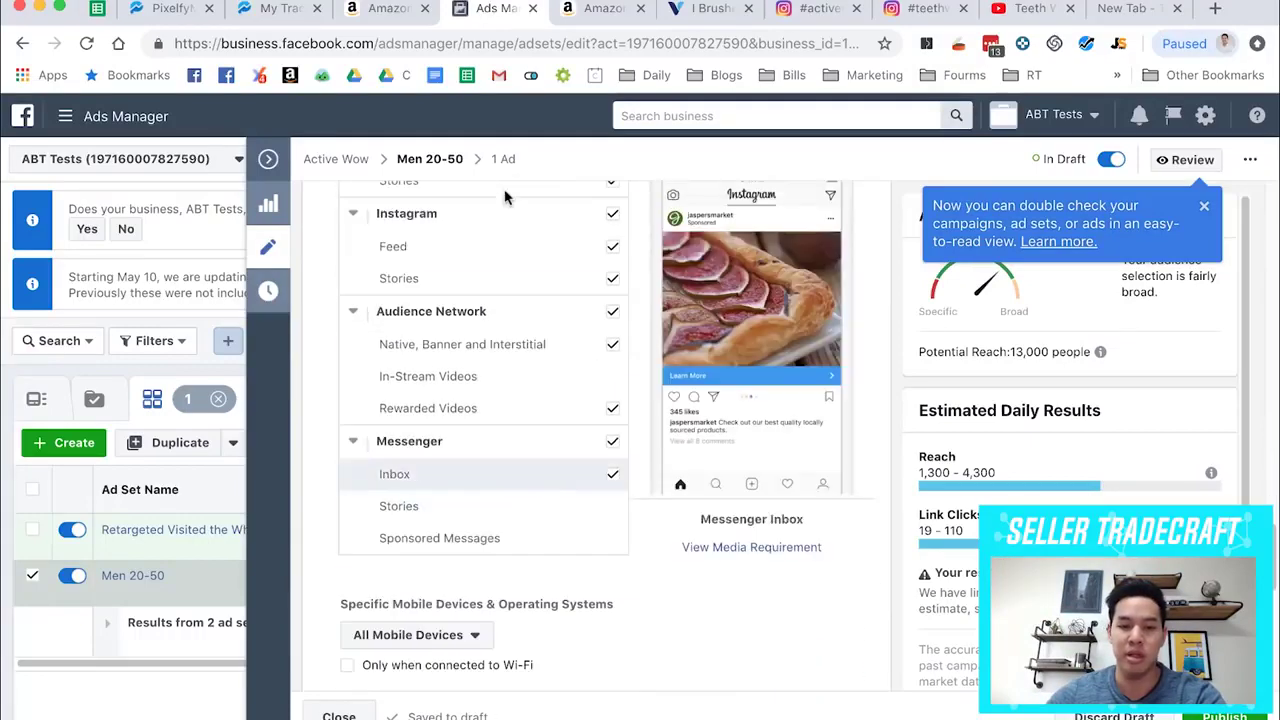
pyautogui.scroll(4, 566, 400)
pyautogui.scroll(2, 507, 335)
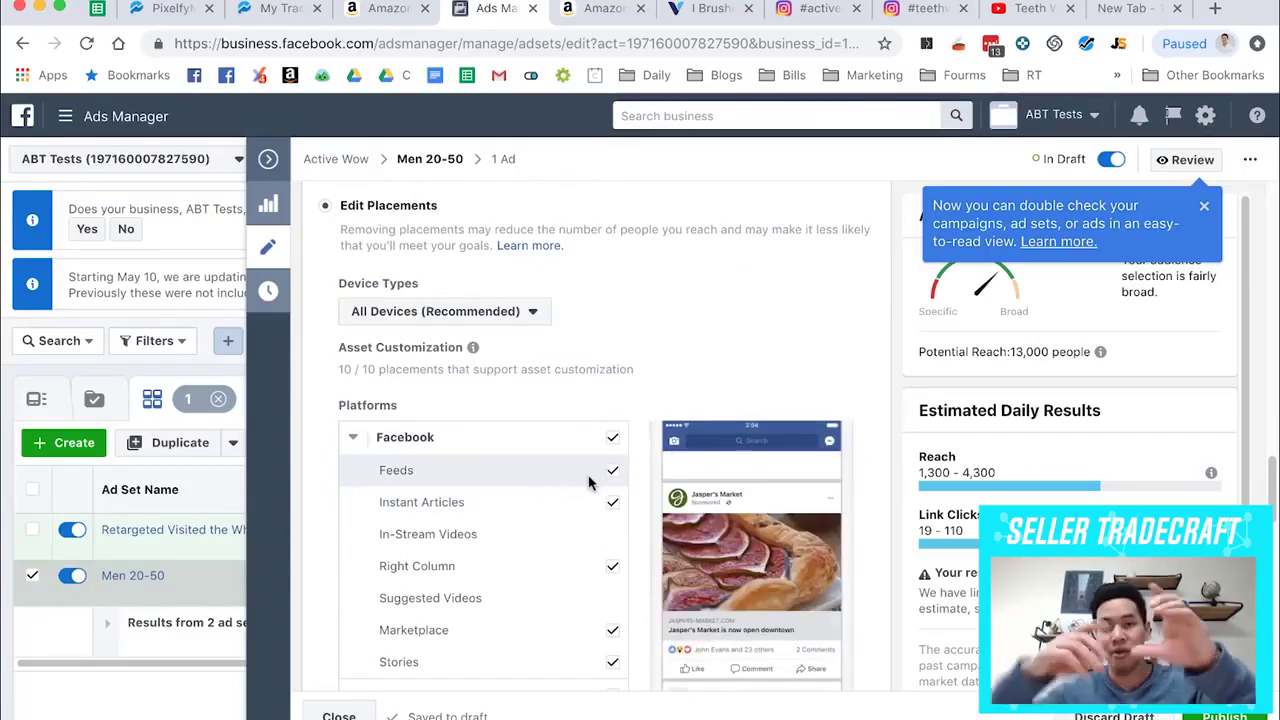
pyautogui.scroll(-4, 588, 483)
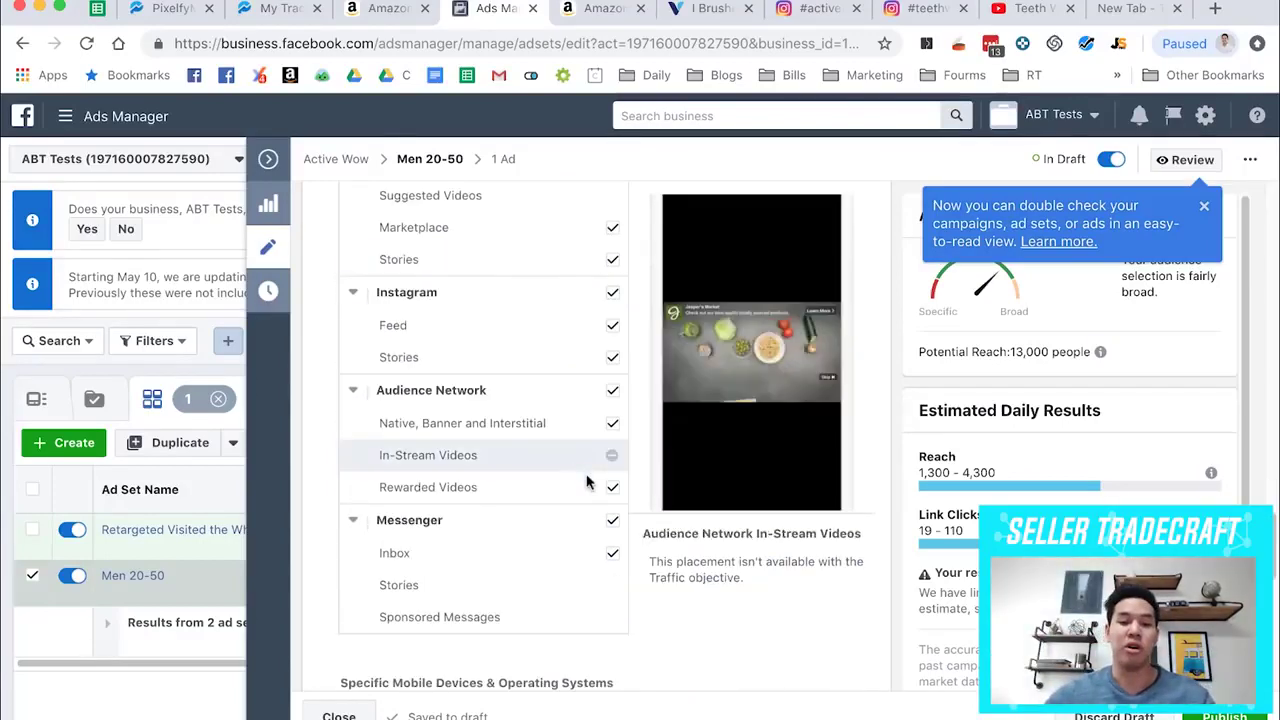
pyautogui.scroll(3, 615, 333)
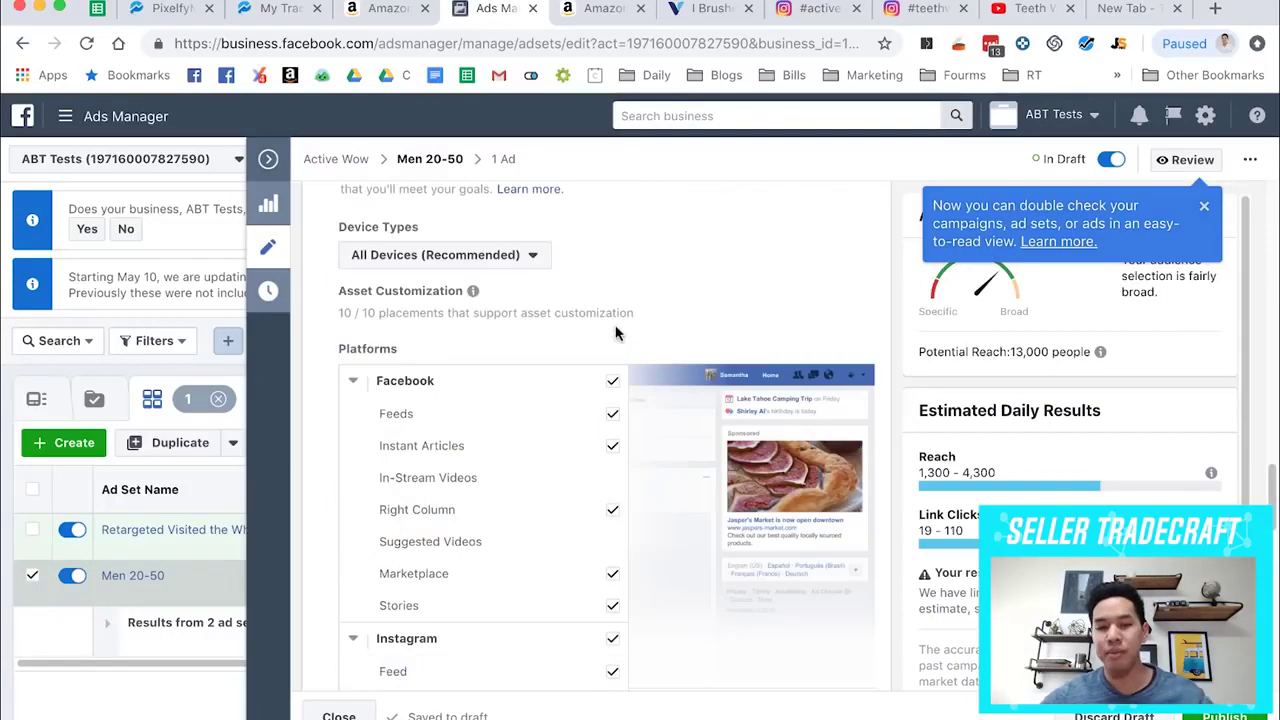
pyautogui.scroll(1, 632, 264)
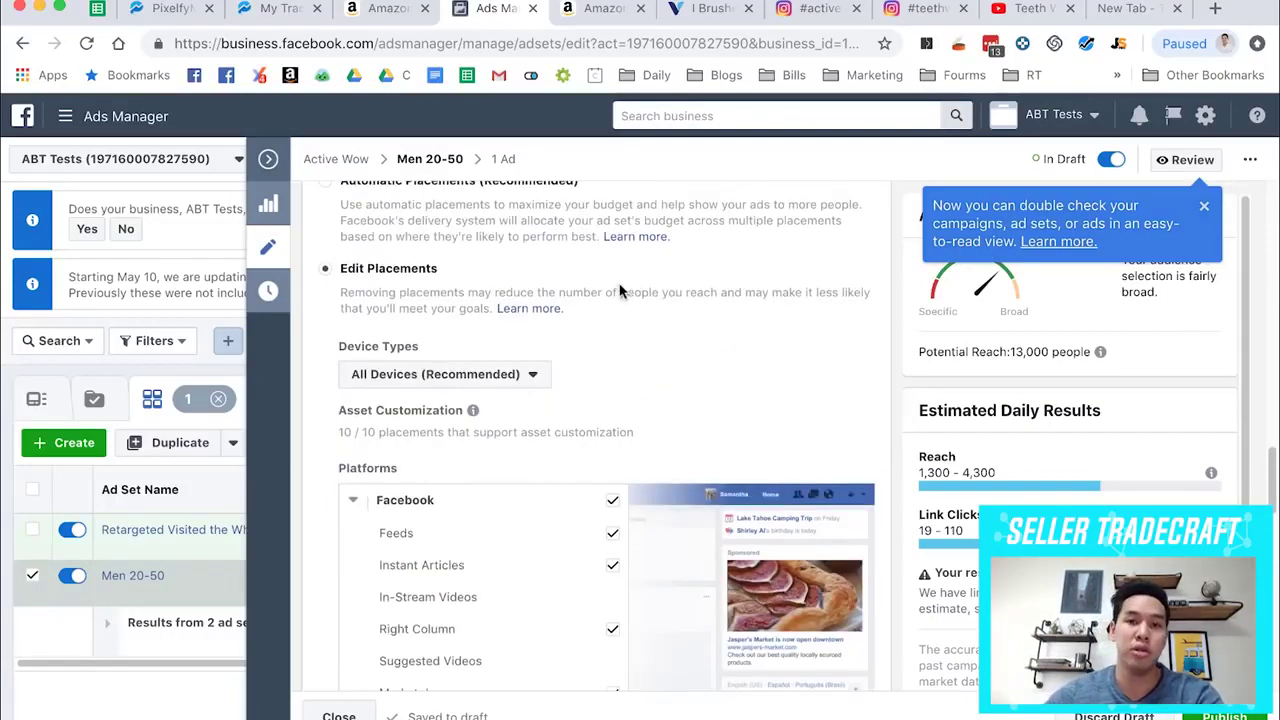
# Restrict the ad set's placements to mobile devices and keep only Feeds selected under the Facebook platform.
pyautogui.click(502, 376)
pyautogui.click(418, 431)
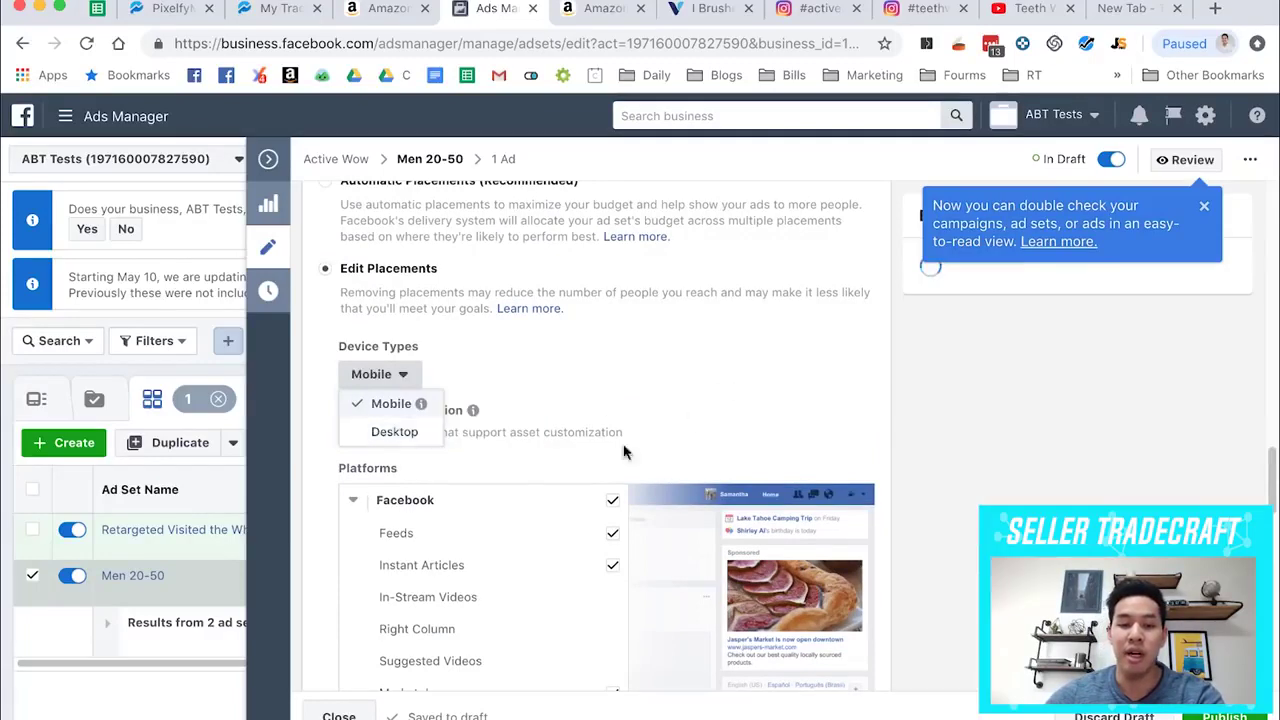
pyautogui.scroll(-4, 711, 391)
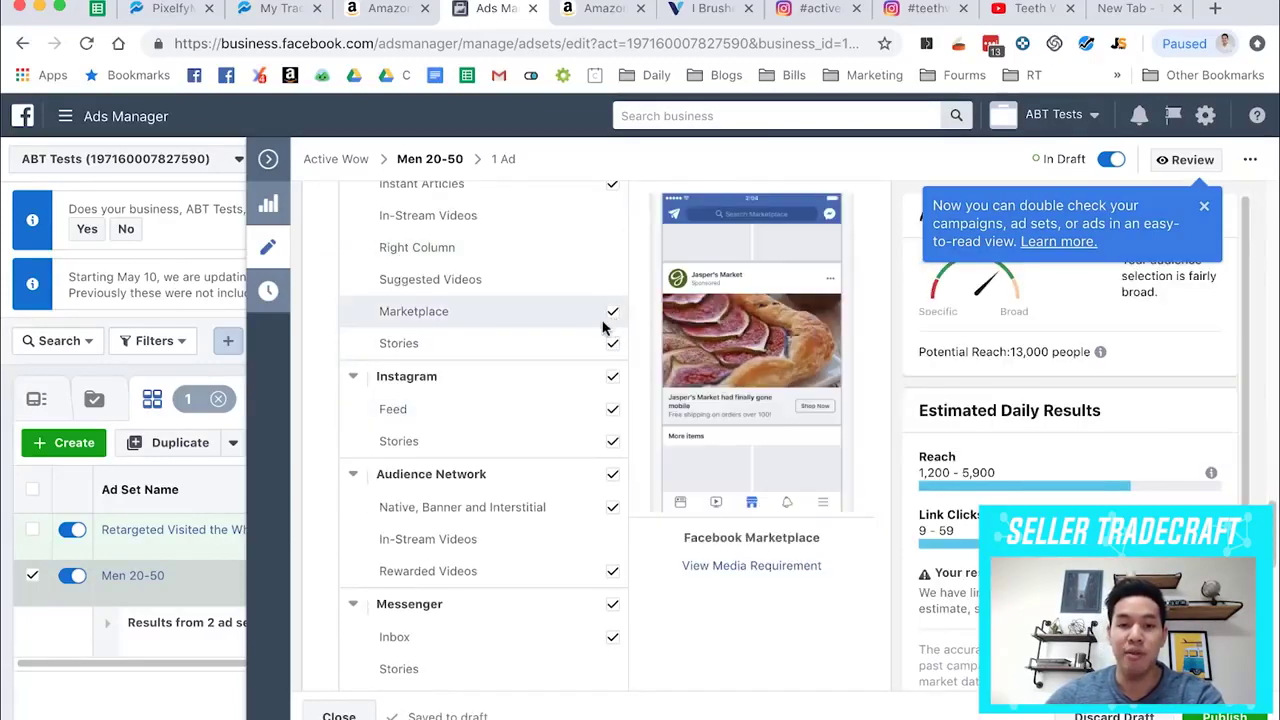
pyautogui.scroll(2, 612, 320)
pyautogui.click(613, 312)
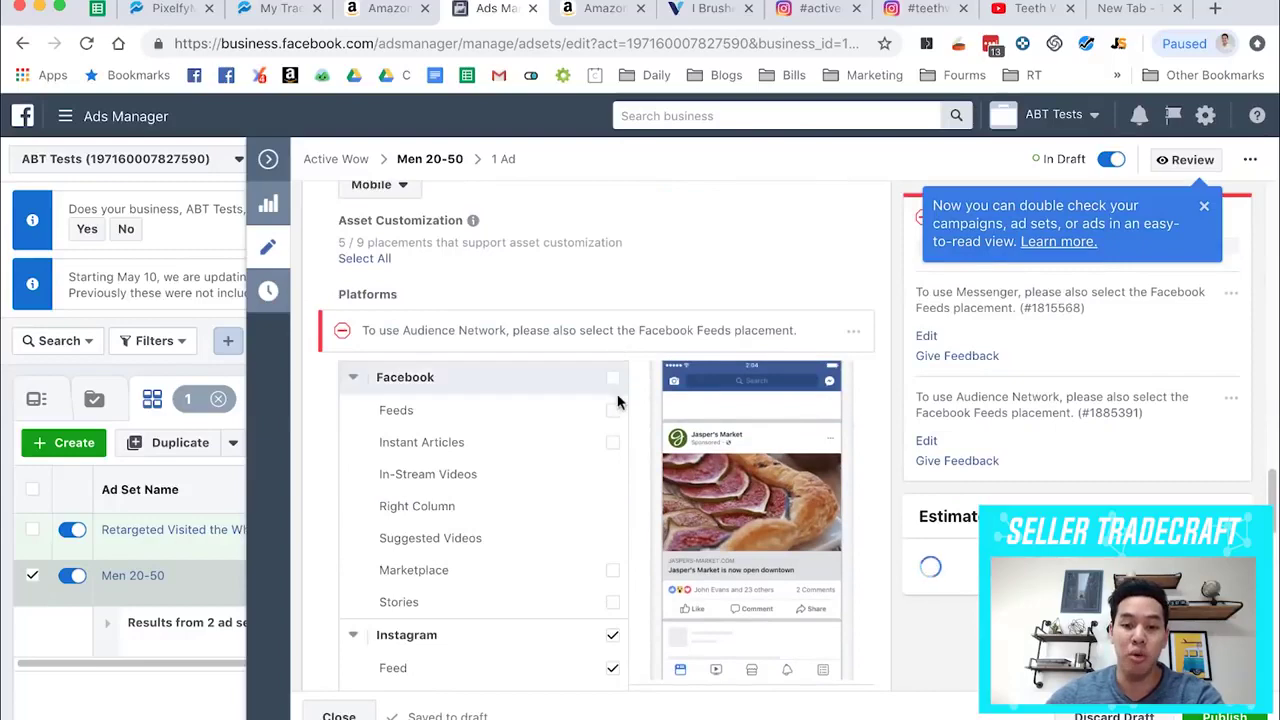
pyautogui.click(610, 451)
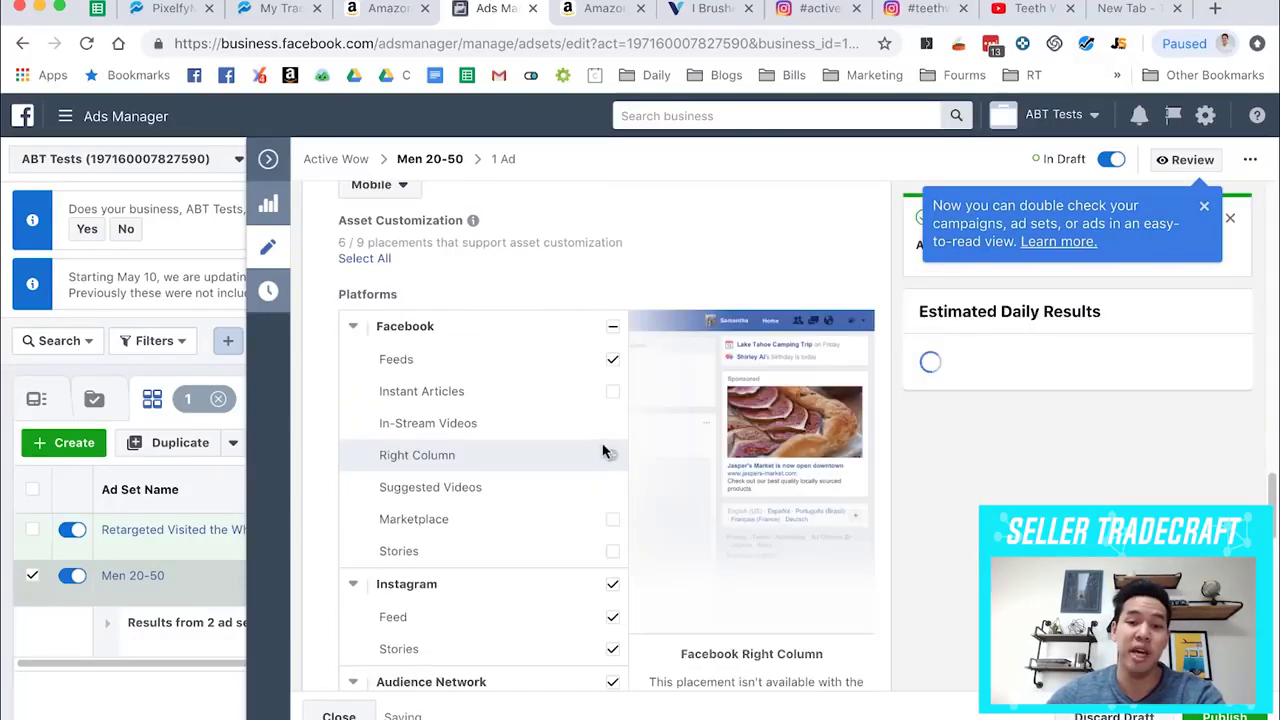
# Remove the Instagram, Audience Network and Messenger platforms from the ad set's placements.
pyautogui.click(613, 586)
pyautogui.scroll(-2, 615, 582)
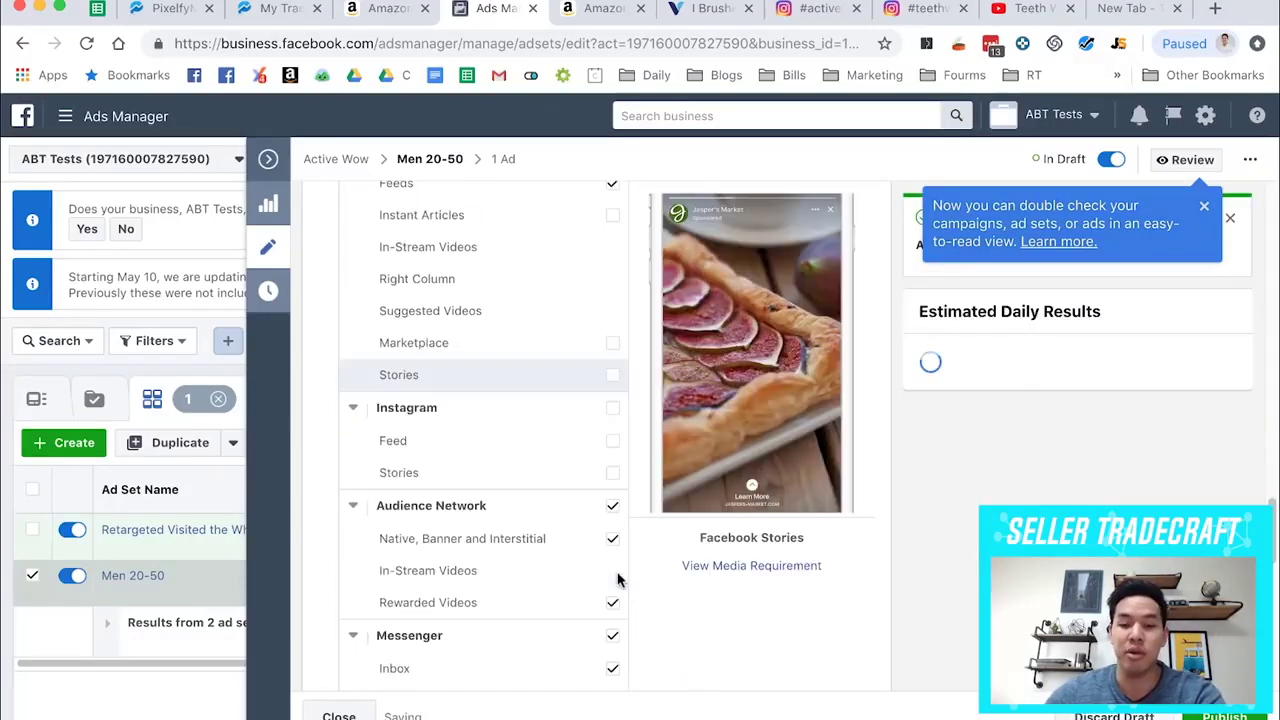
pyautogui.click(616, 638)
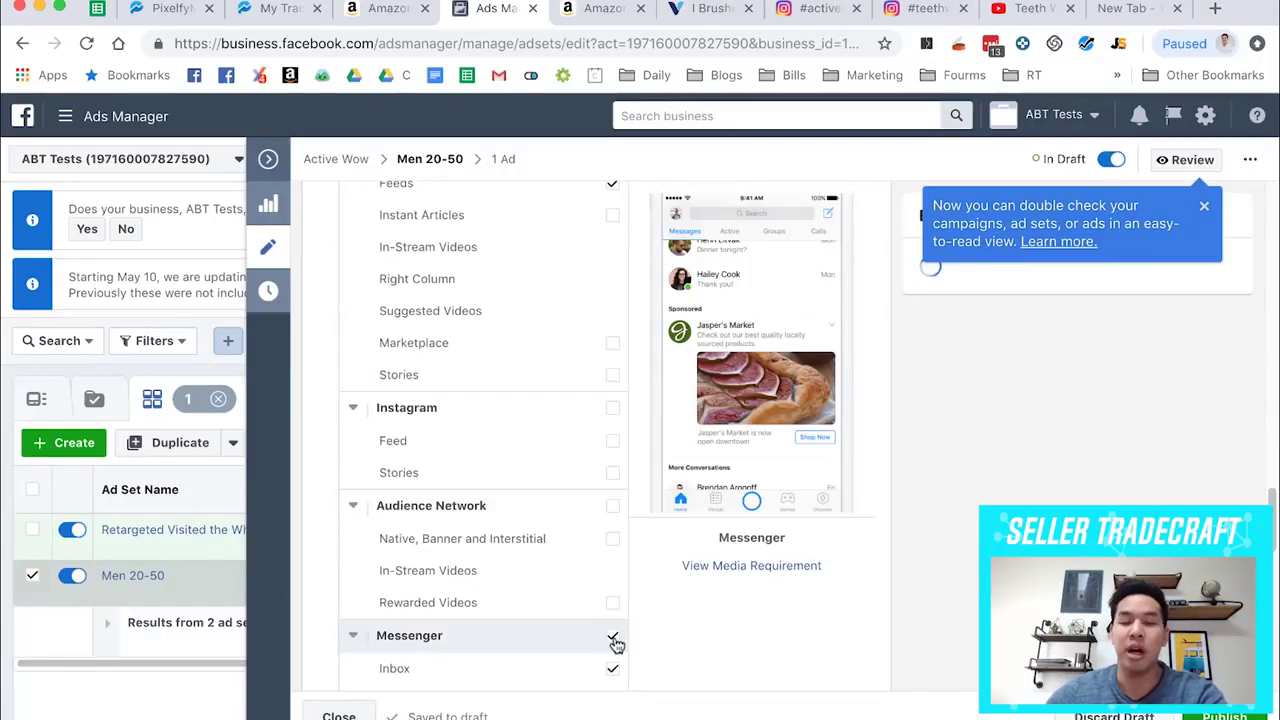
pyautogui.scroll(-2, 623, 487)
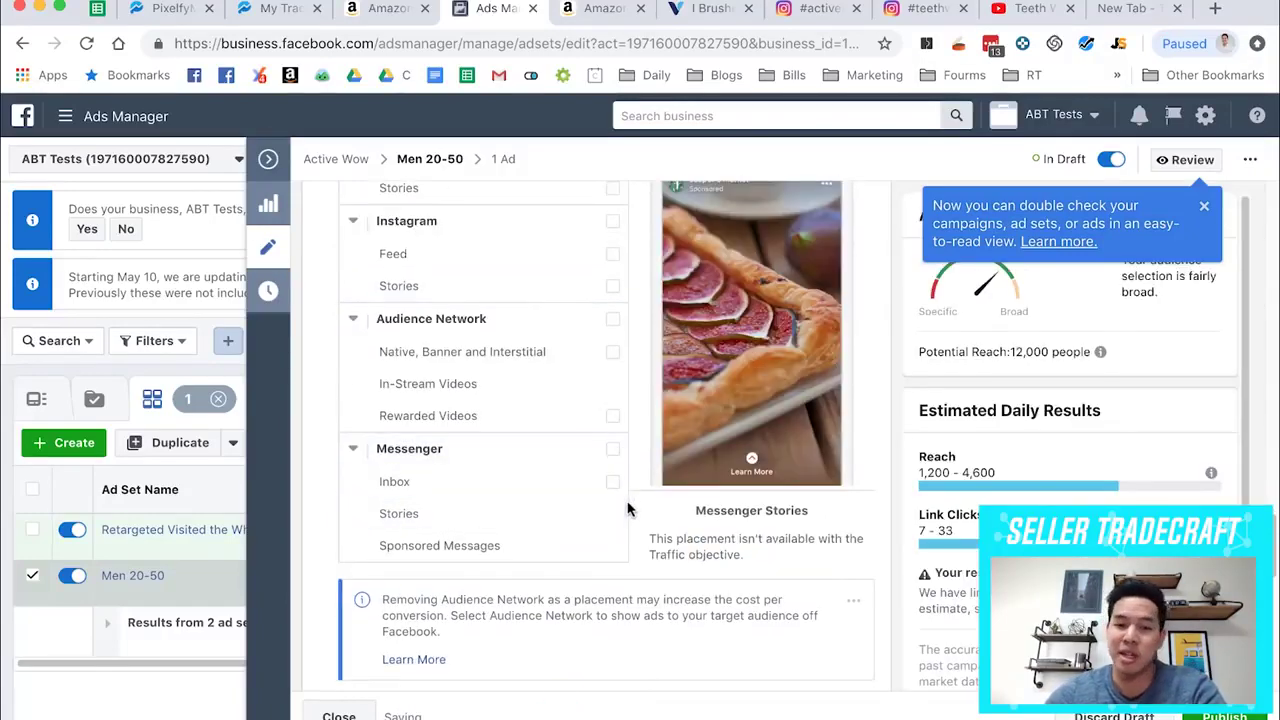
# Leave the ad set editor, rename the ad set "Men 20-50 - White Teeth" and save the name to draft.
pyautogui.scroll(-8, 628, 510)
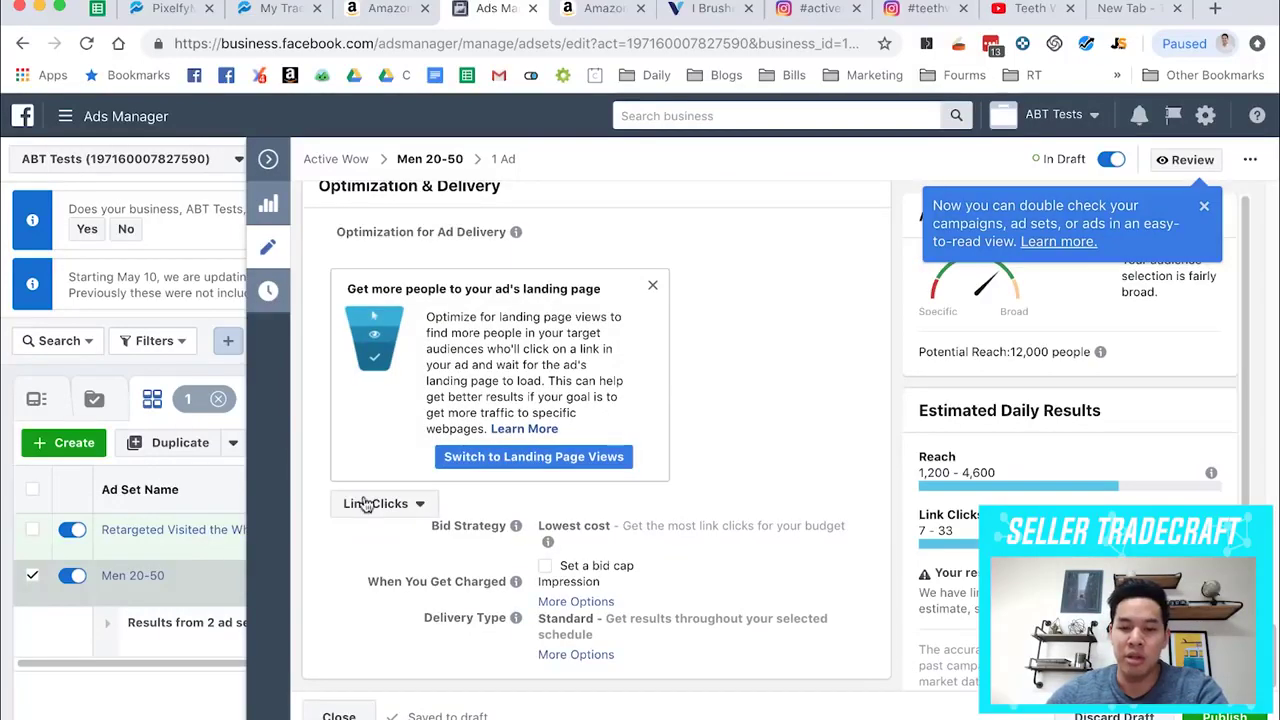
pyautogui.click(268, 159)
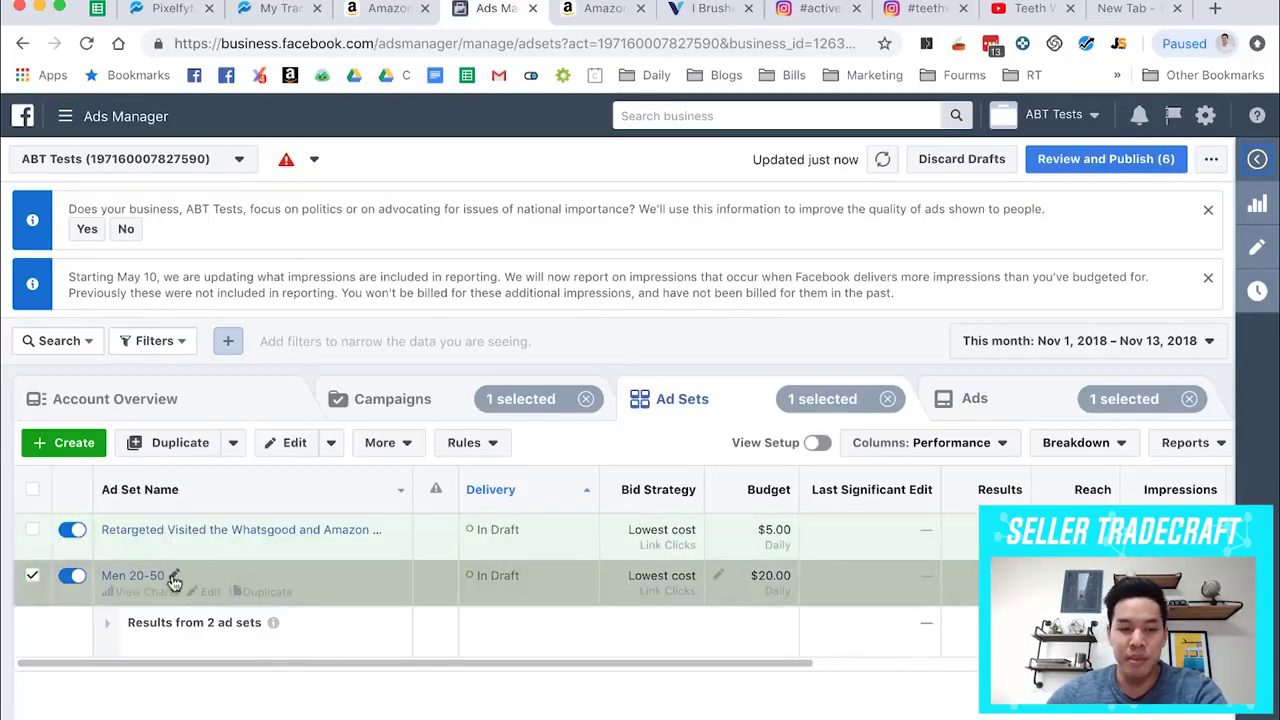
pyautogui.click(173, 580)
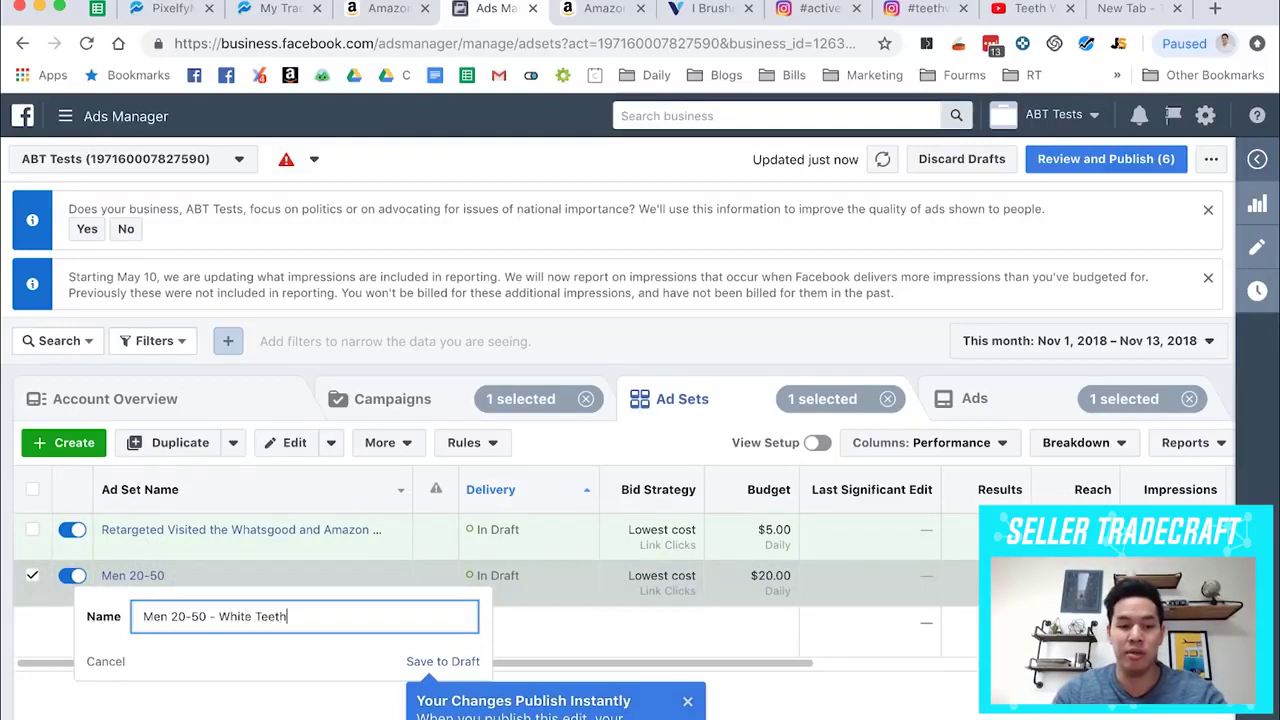
pyautogui.write('- White Teeth')
pyautogui.click(443, 661)
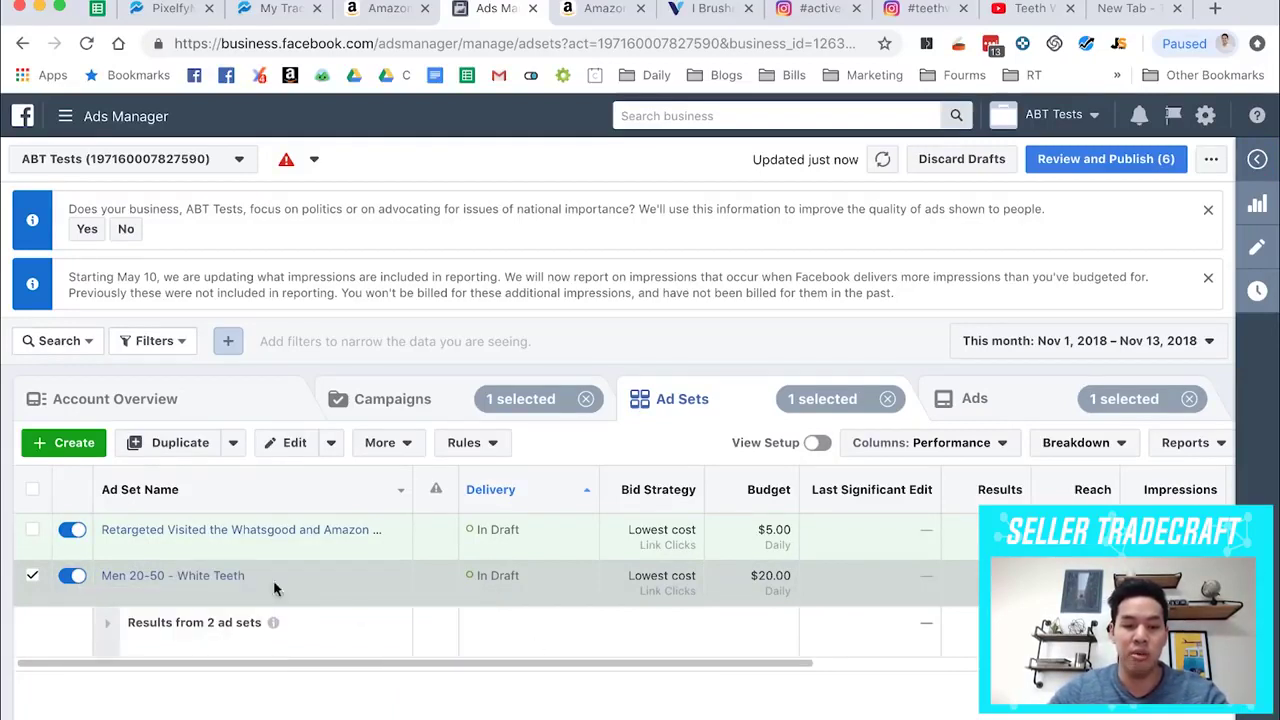
# Duplicate the "Men 20-50 - White Teeth" ad set once into the existing Active Wow campaign.
pyautogui.click(270, 592)
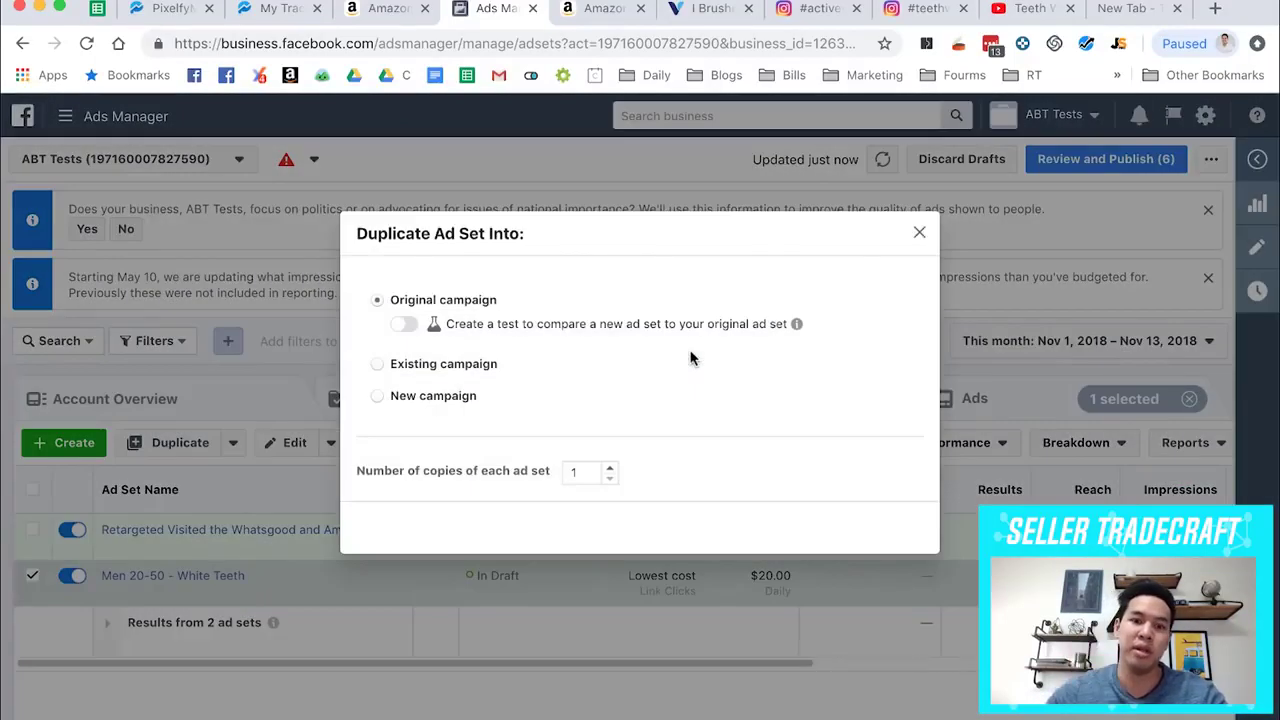
pyautogui.scroll(-3, 571, 509)
pyautogui.scroll(3, 500, 352)
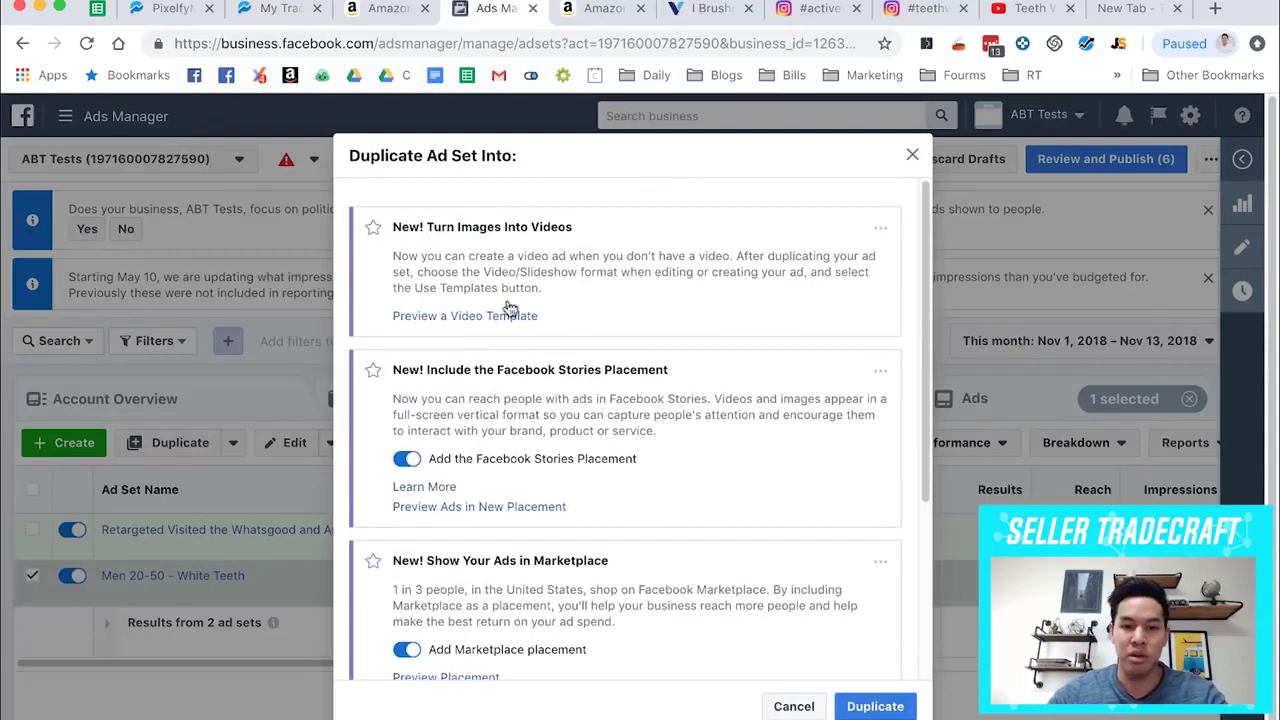
pyautogui.scroll(-5, 534, 486)
pyautogui.click(586, 540)
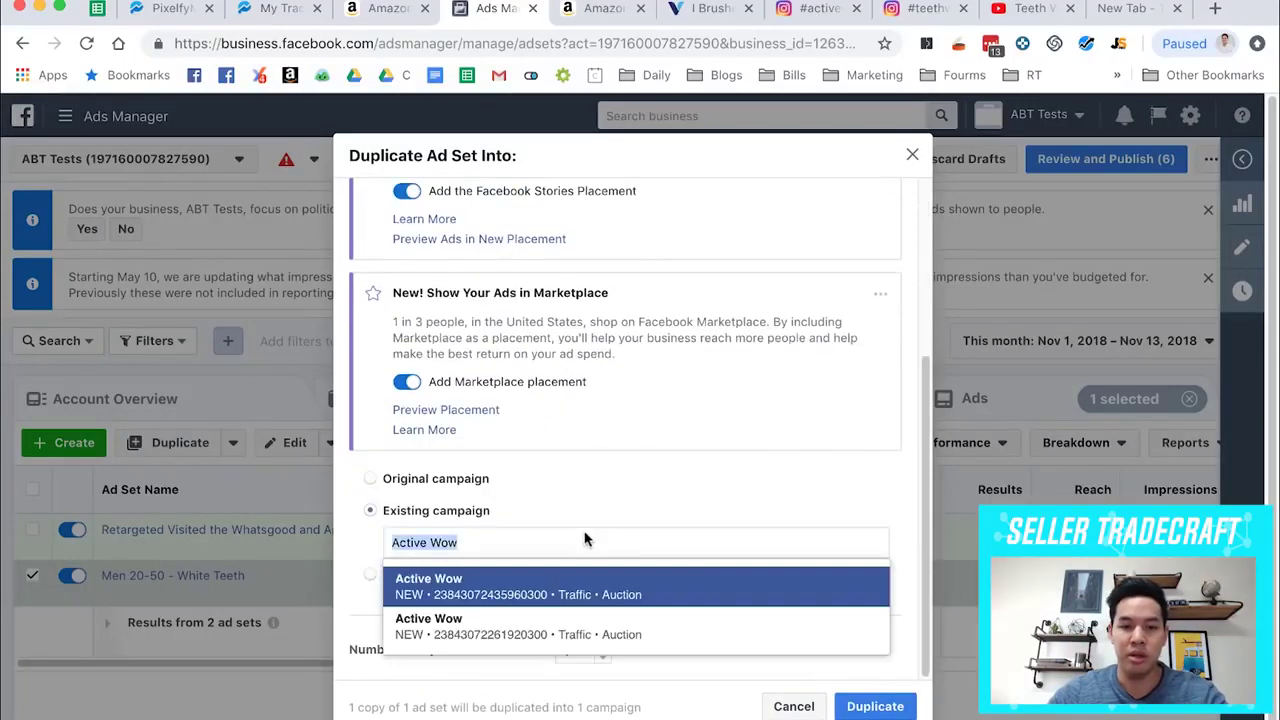
pyautogui.click(634, 590)
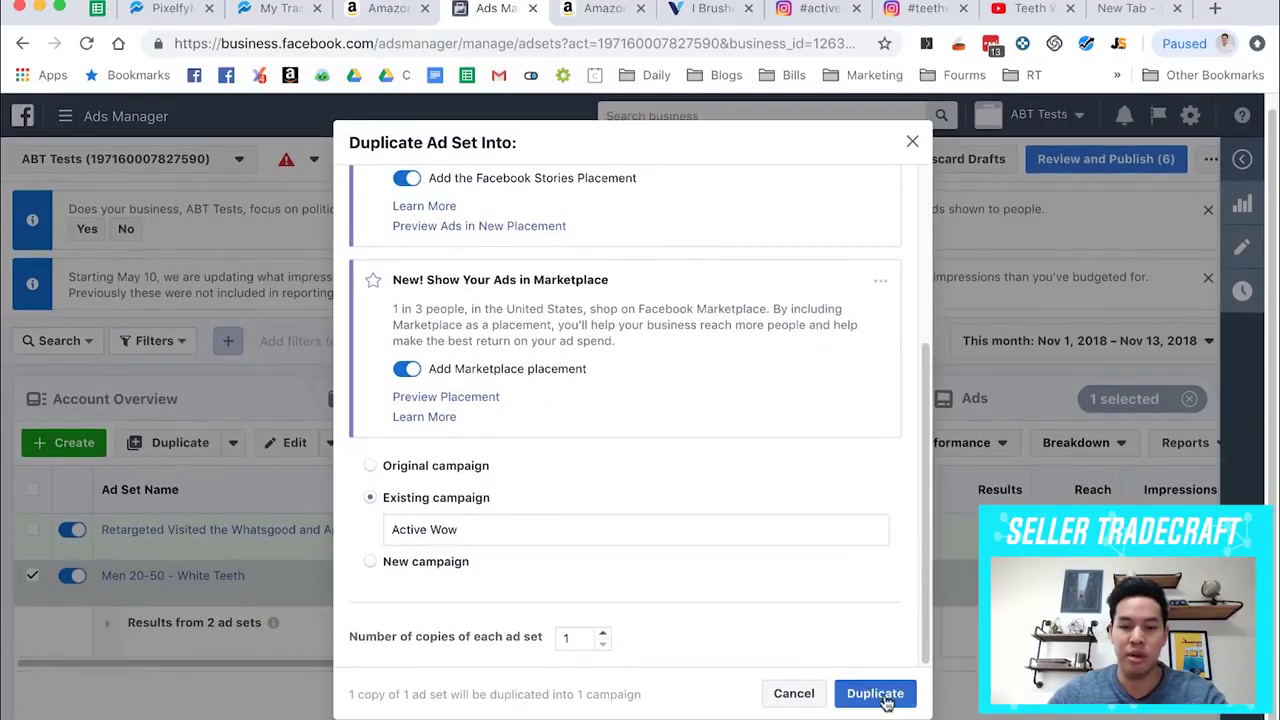
pyautogui.click(885, 700)
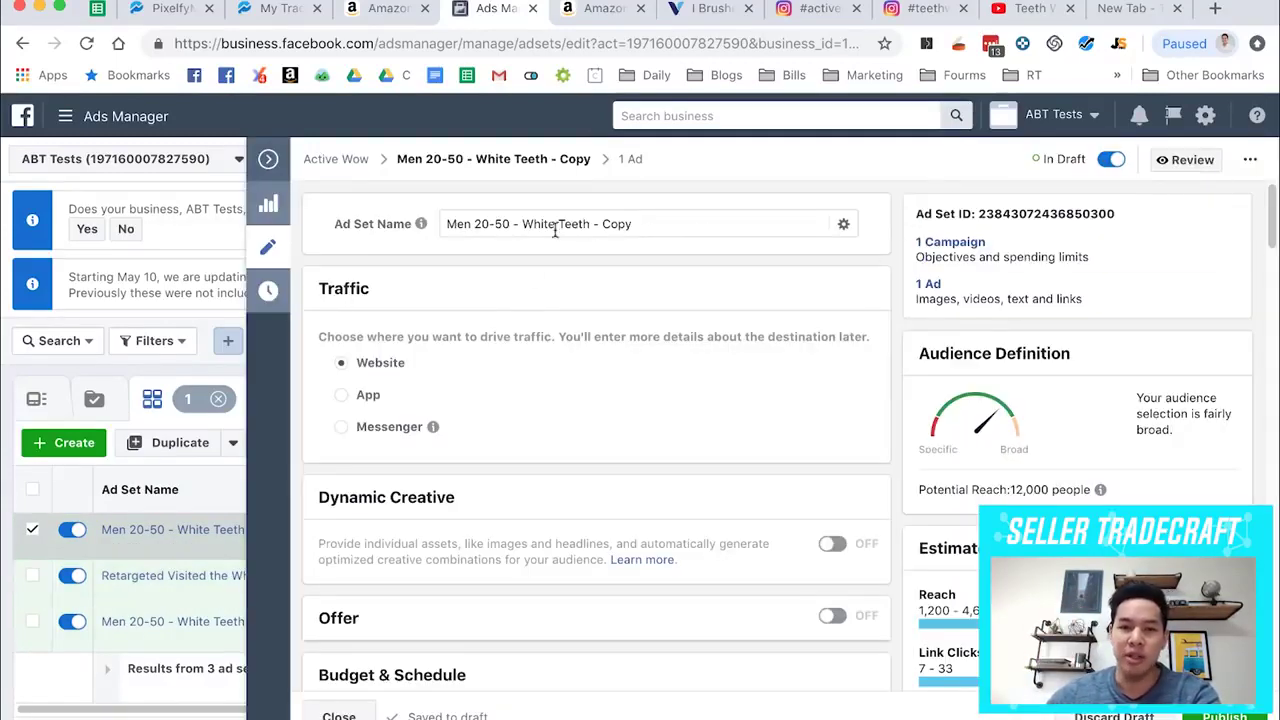
# Rename the duplicated ad set as "Men 20-50 - Teeth Cleaning".
pyautogui.moveTo(524, 224); pyautogui.dragTo(597, 226)
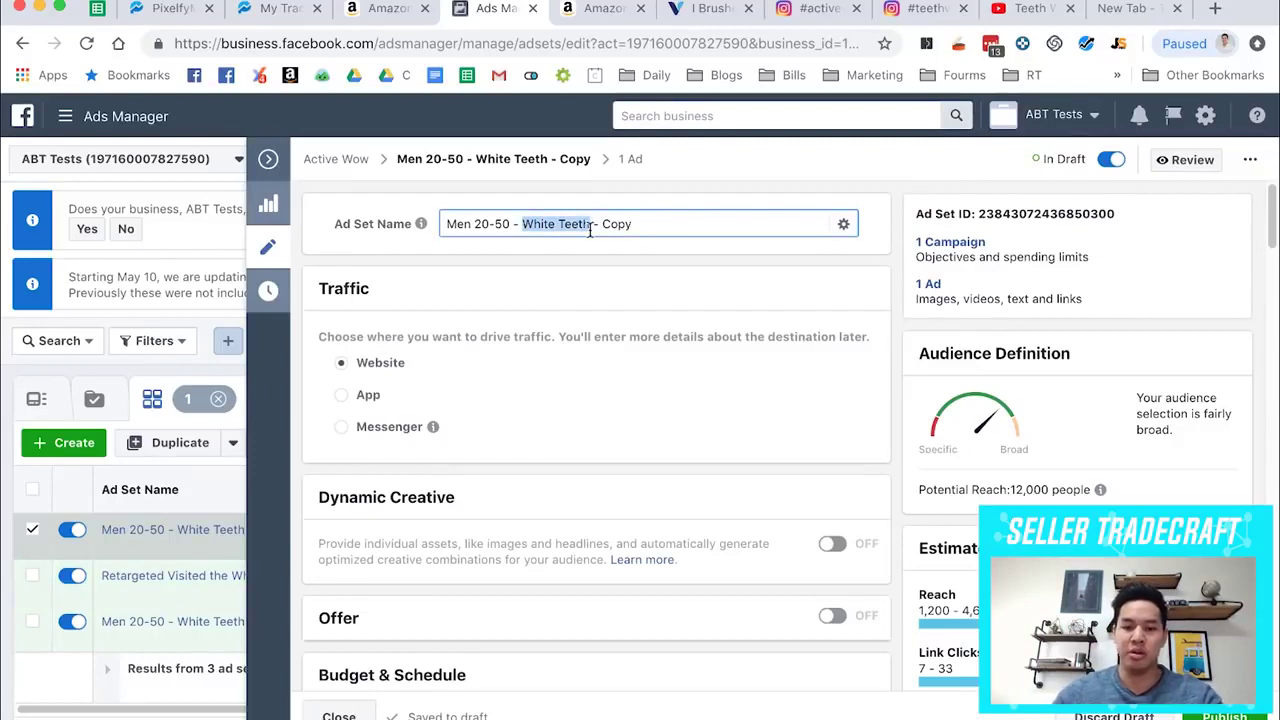
pyautogui.write('Teeth')
pyautogui.write(' Cleaning')
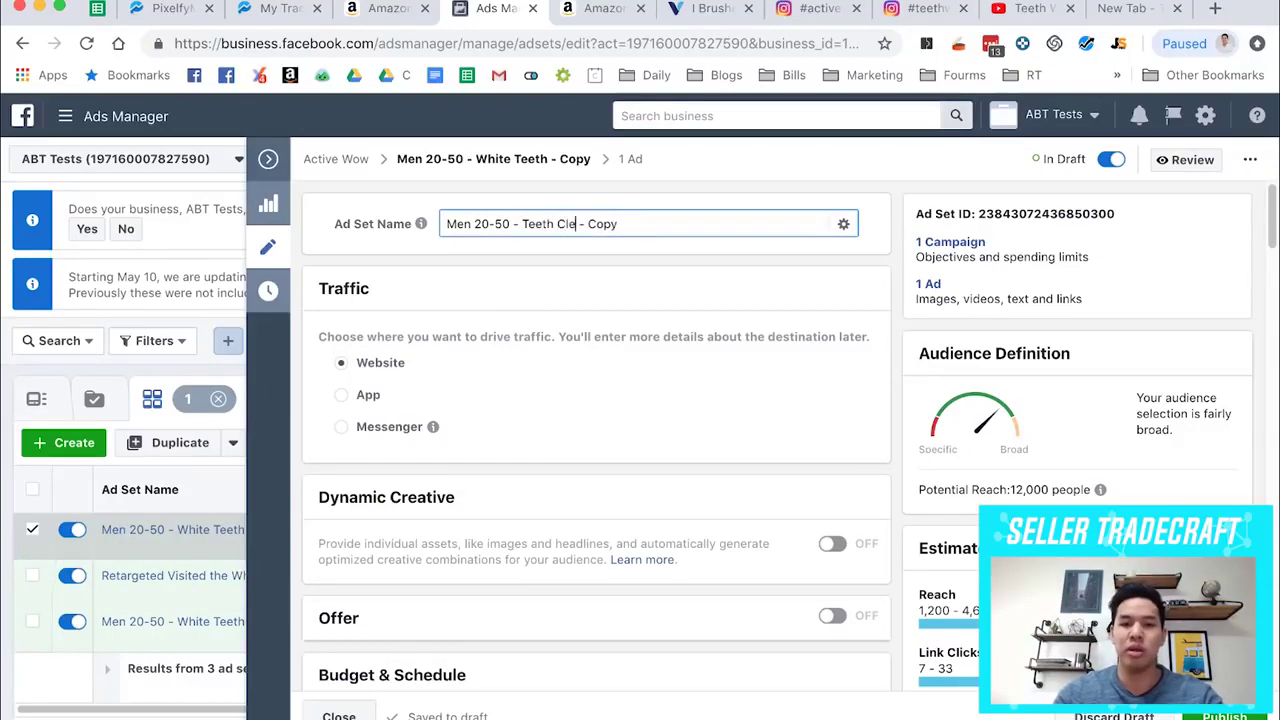
pyautogui.click(580, 246)
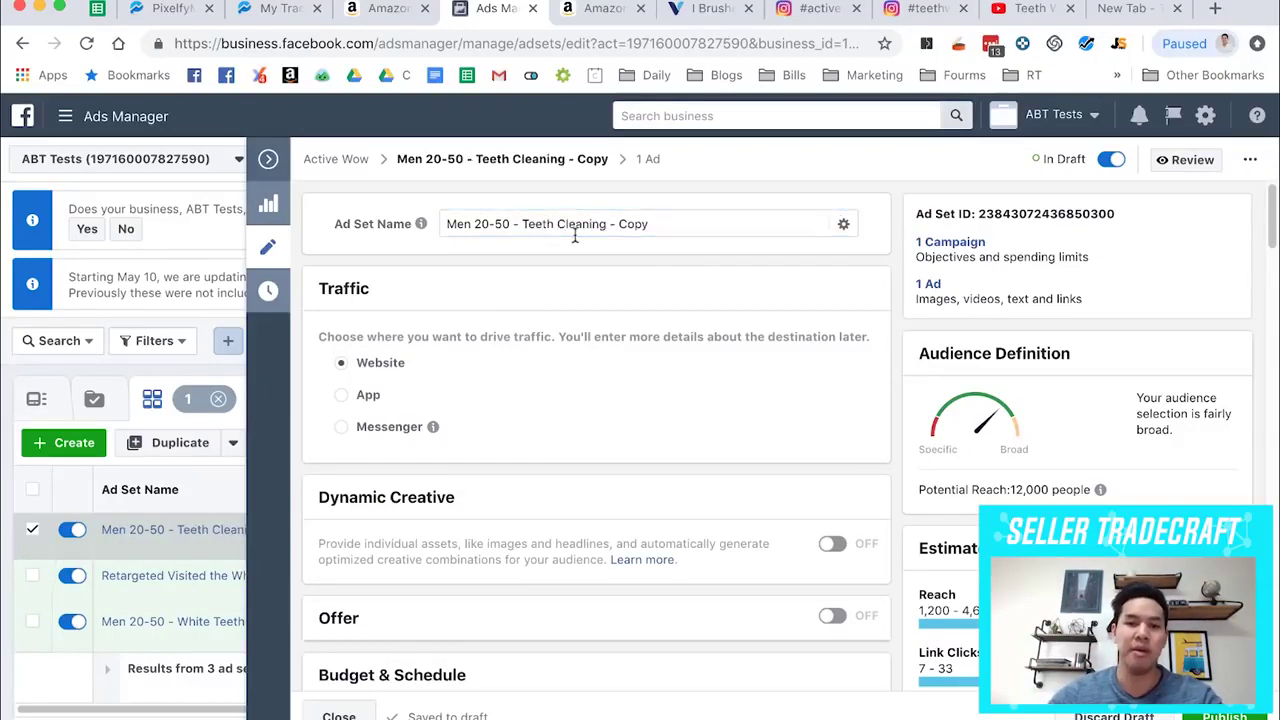
pyautogui.click(612, 224)
pyautogui.moveTo(624, 228); pyautogui.dragTo(734, 243)
pyautogui.press('BackSpace')
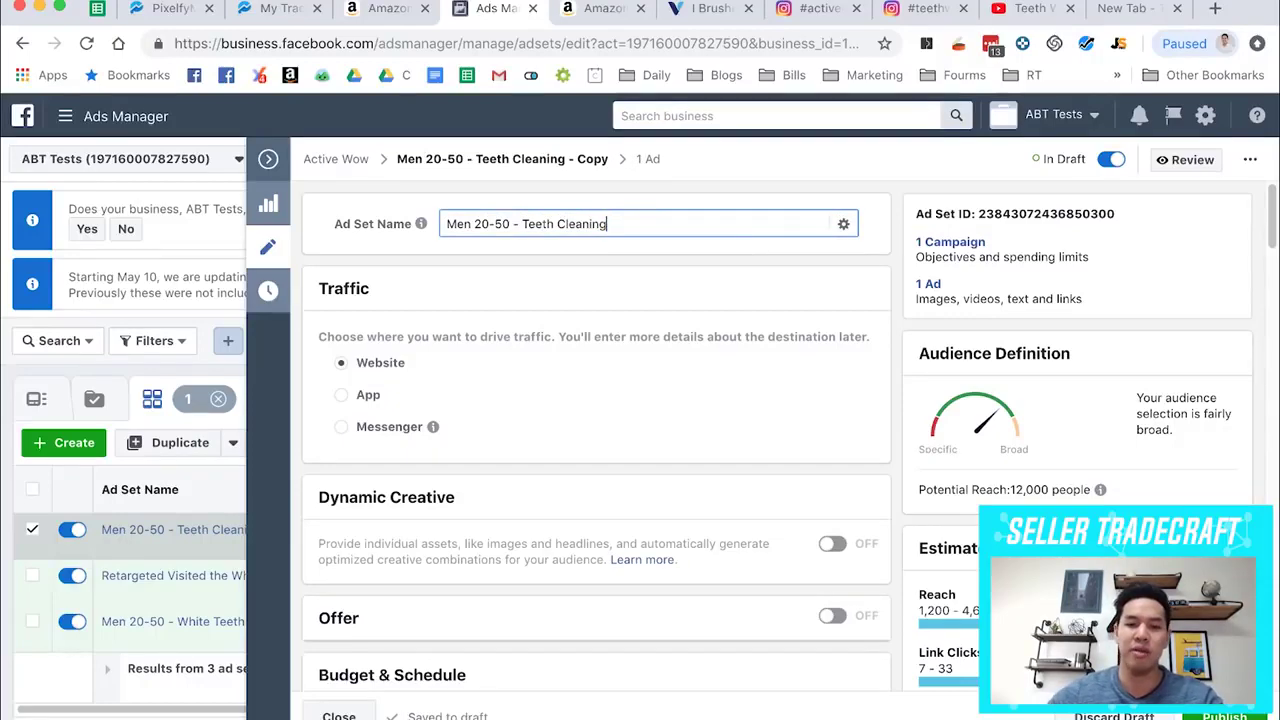
# Set the daily budget of the duplicated ad set to $5.00.
pyautogui.scroll(-4, 600, 386)
pyautogui.scroll(-4, 520, 397)
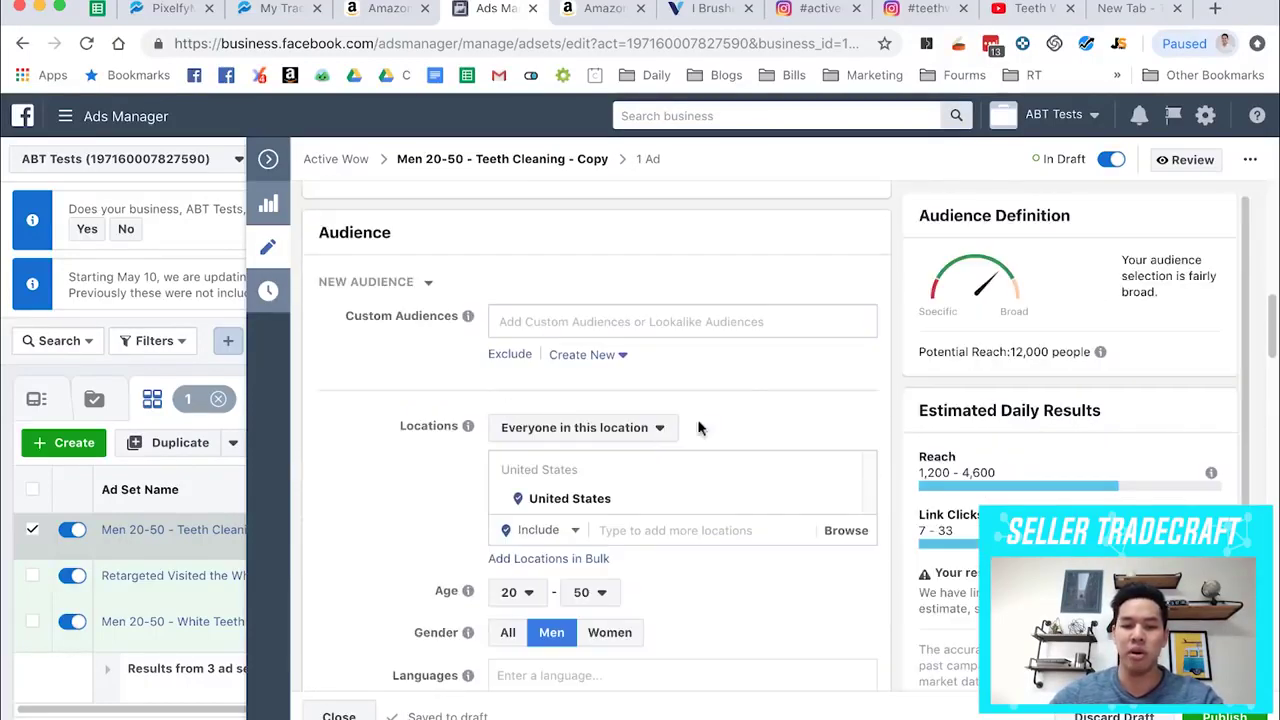
pyautogui.scroll(7, 789, 346)
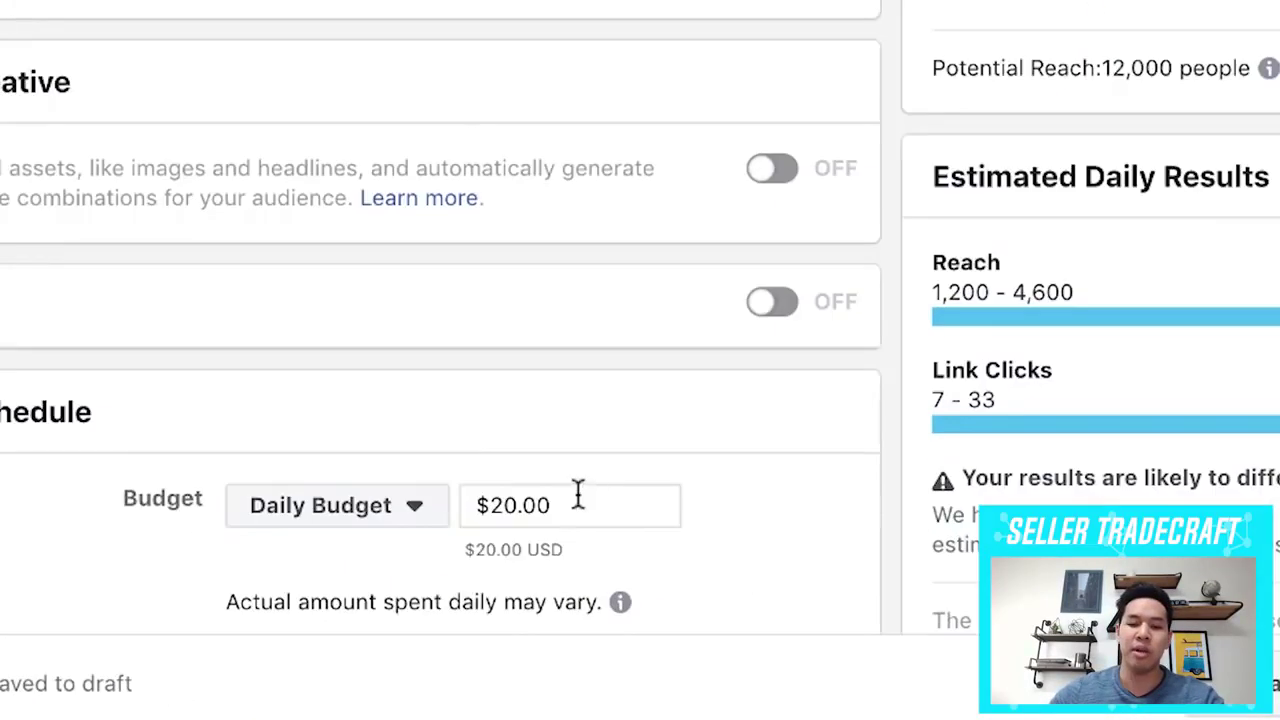
pyautogui.tripleClick(707, 622)
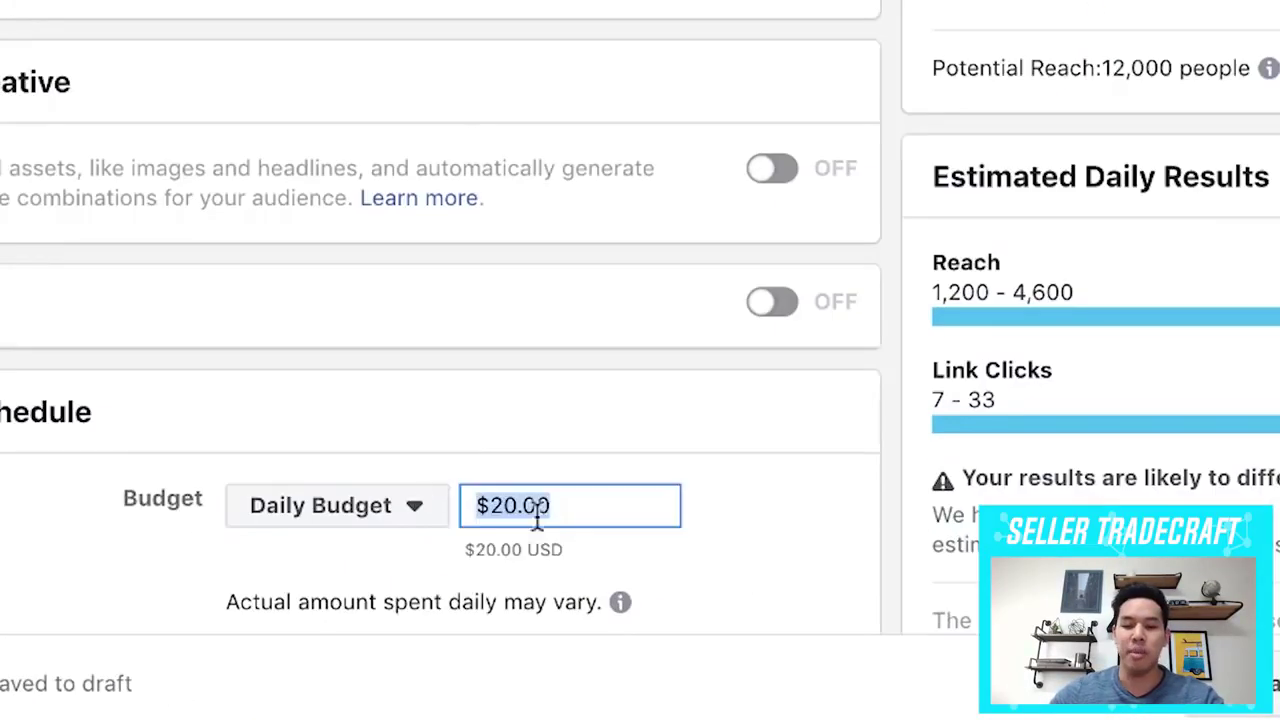
pyautogui.write('5')
pyautogui.click(551, 113)
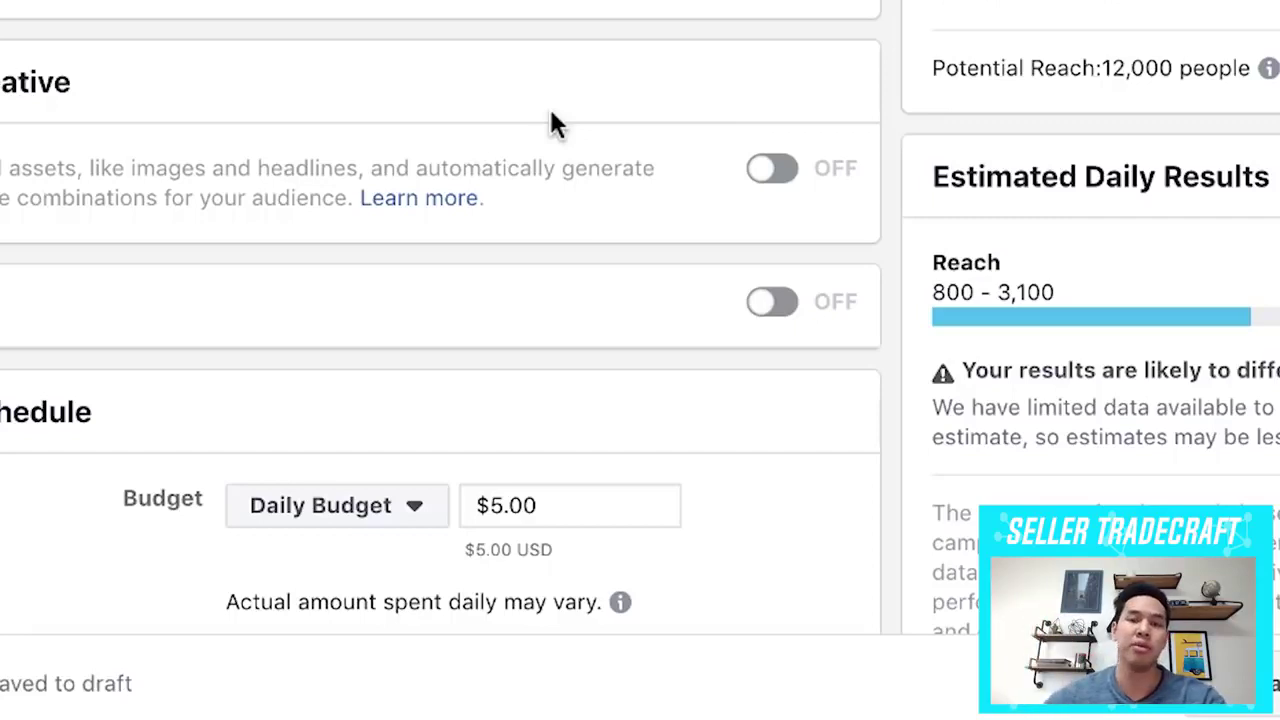
# Remove the White Teeth interest from the detailed targeting of the "Men 20-50 - Teeth Cleaning" ad set.
pyautogui.scroll(-3, 551, 113)
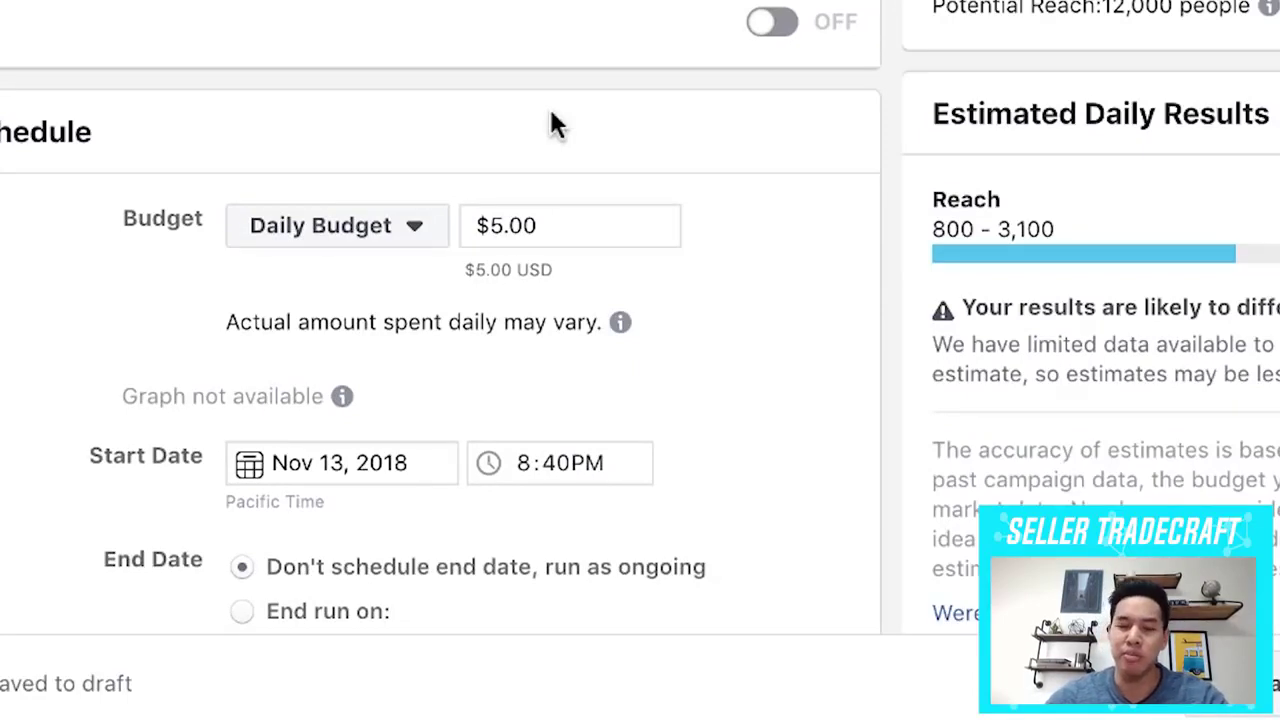
pyautogui.scroll(-12, 551, 113)
pyautogui.scroll(-8, 600, 252)
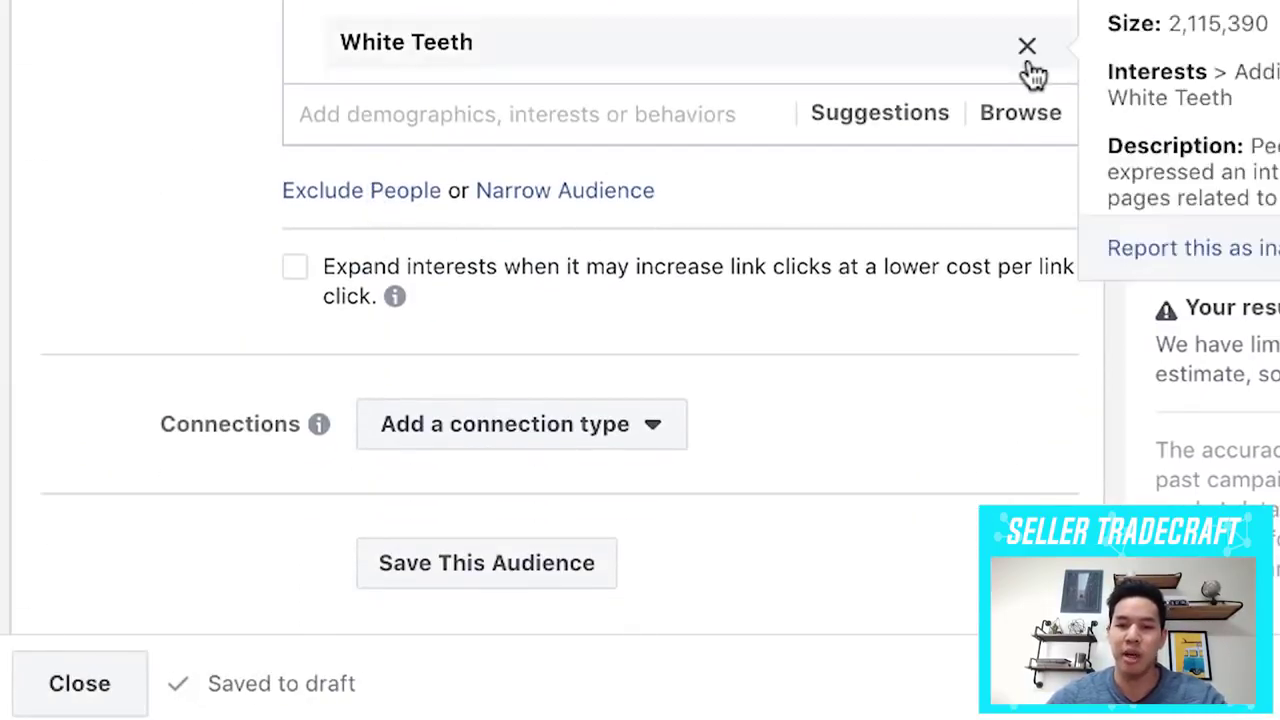
pyautogui.click(1028, 46)
# Search the detailed targeting for "teeth clean" and add the Teeth cleaning interest to the ad set's audience.
pyautogui.scroll(2, 483, 298)
pyautogui.click(484, 300)
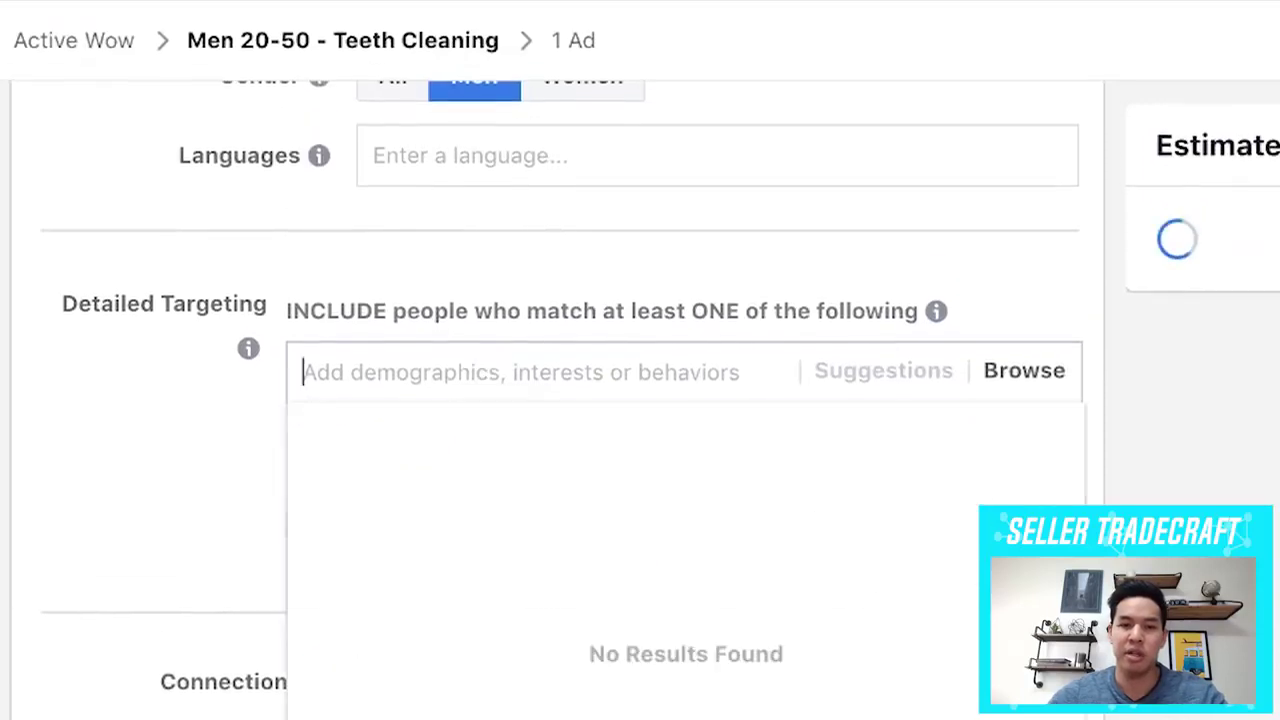
pyautogui.write('teeth')
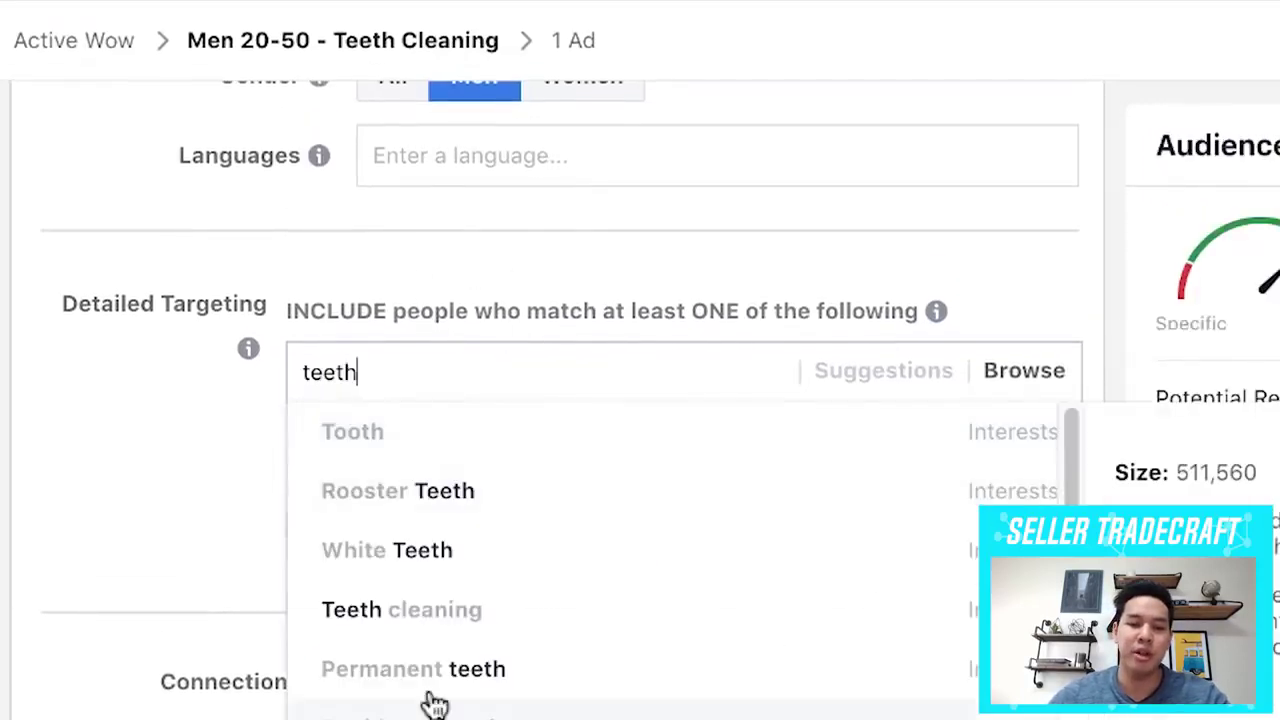
pyautogui.write(' cea')
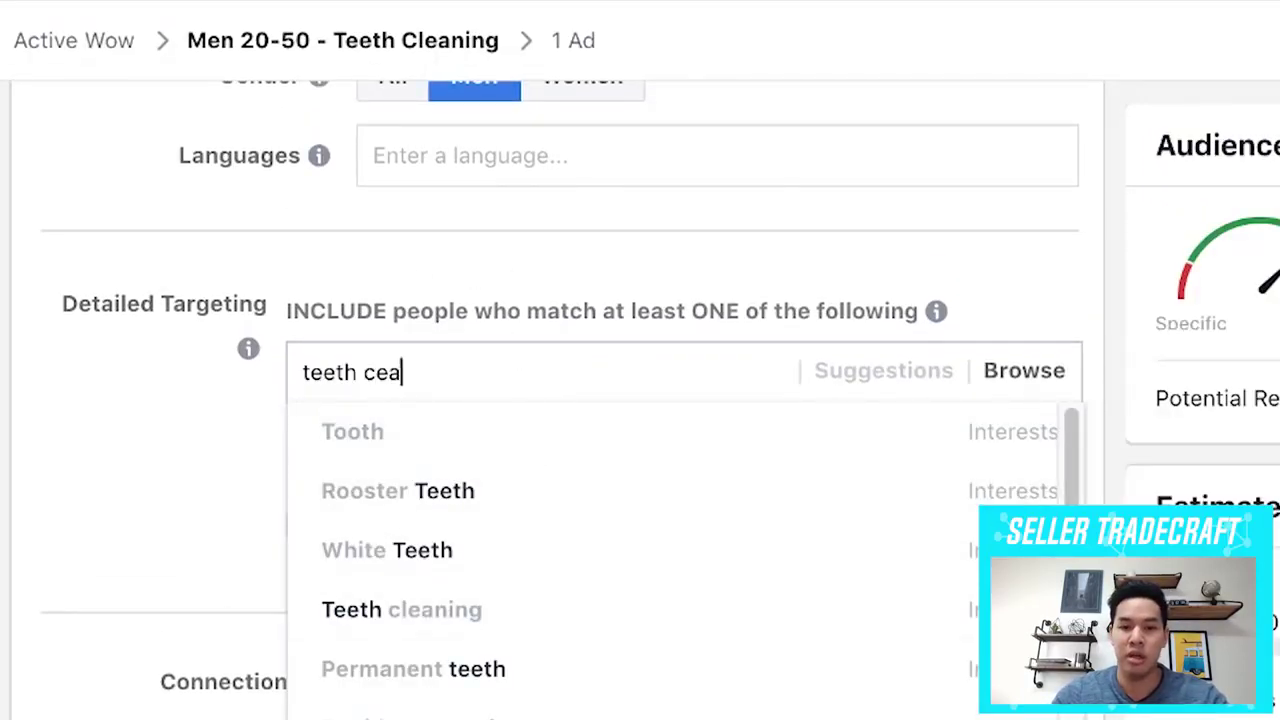
pyautogui.press('BackSpace')
pyautogui.press('BackSpace')
pyautogui.write('lean')
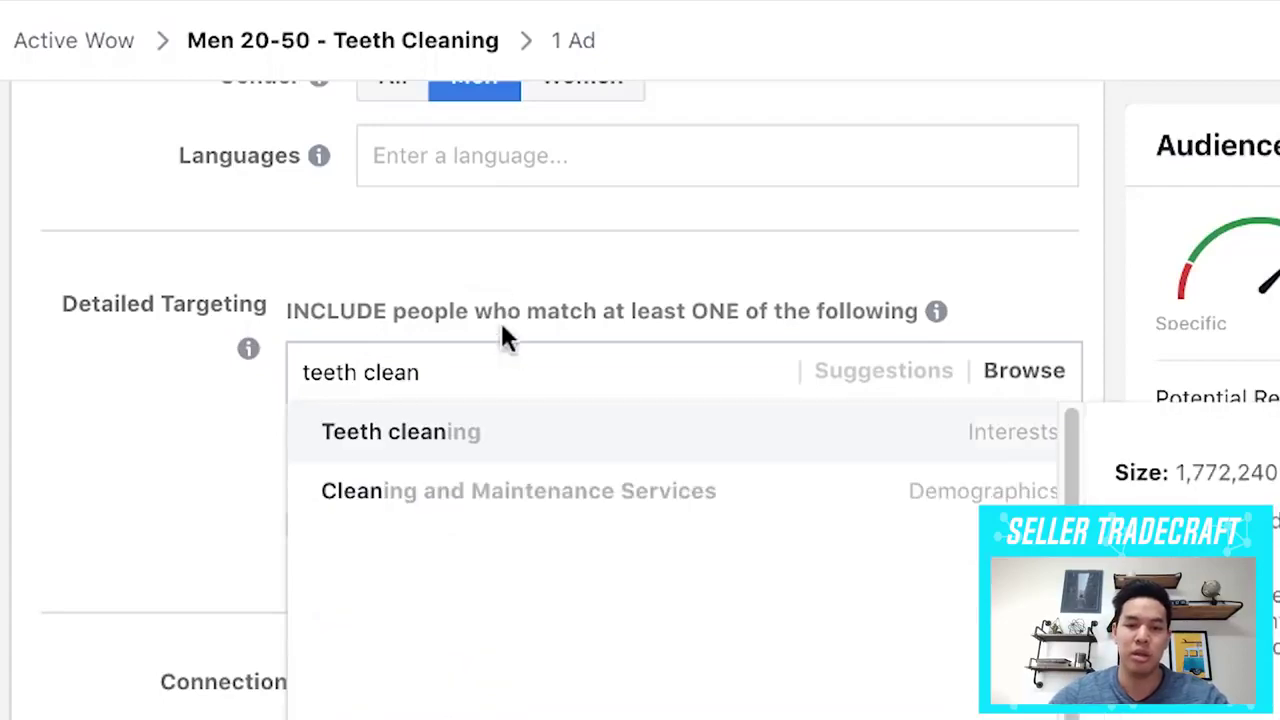
pyautogui.click(497, 443)
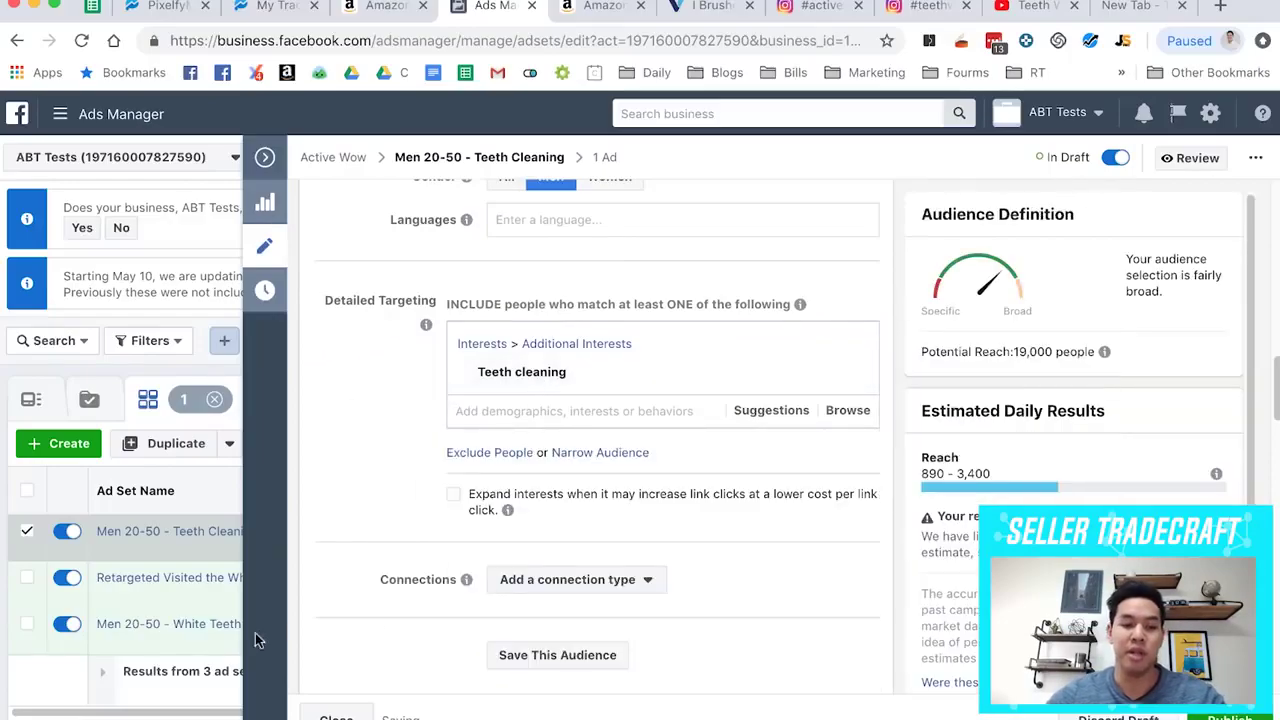
# Leave the ad set editor and deselect the "Men 20-50 - Teeth Cleaning" ad set in the list.
pyautogui.moveTo(206, 640)
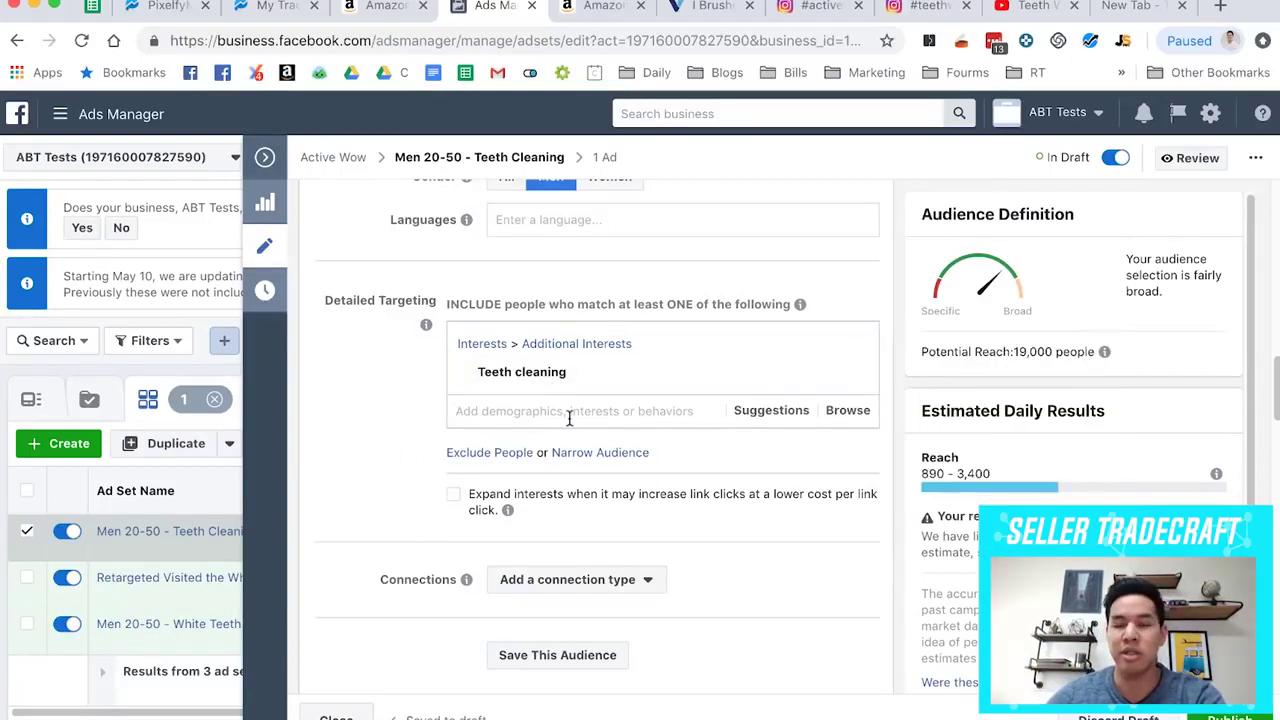
pyautogui.click(265, 157)
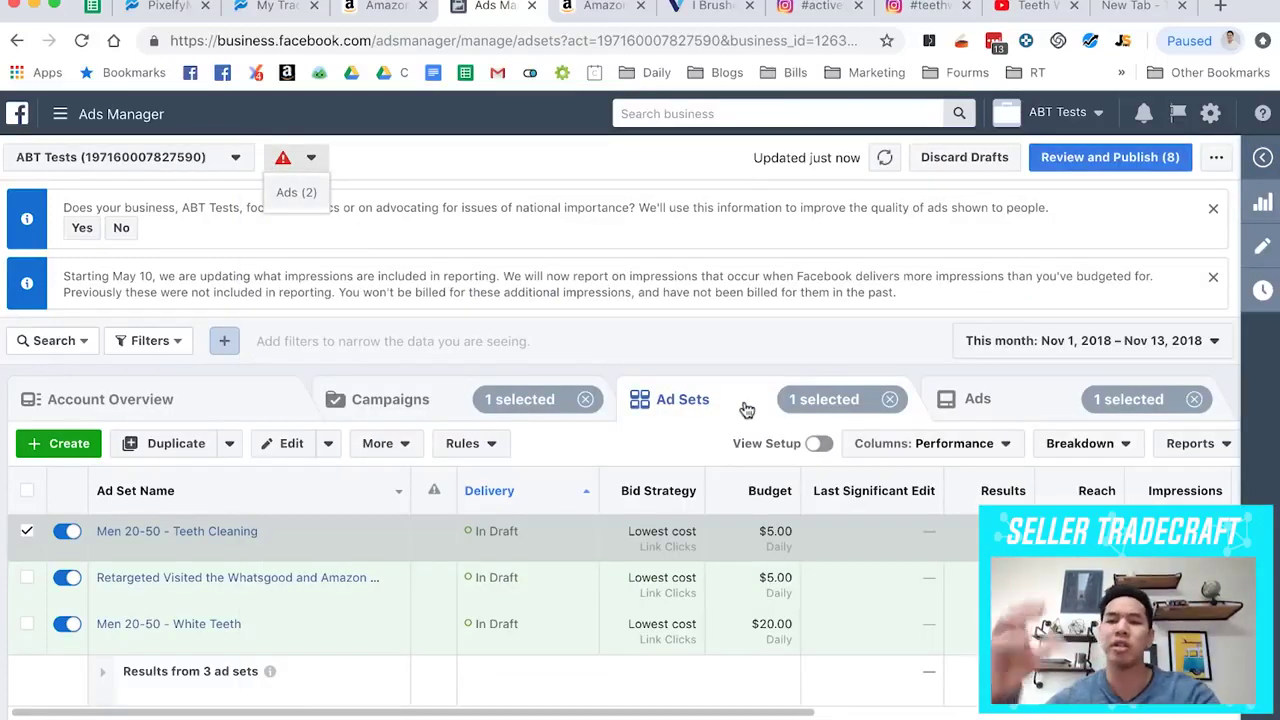
pyautogui.click(28, 533)
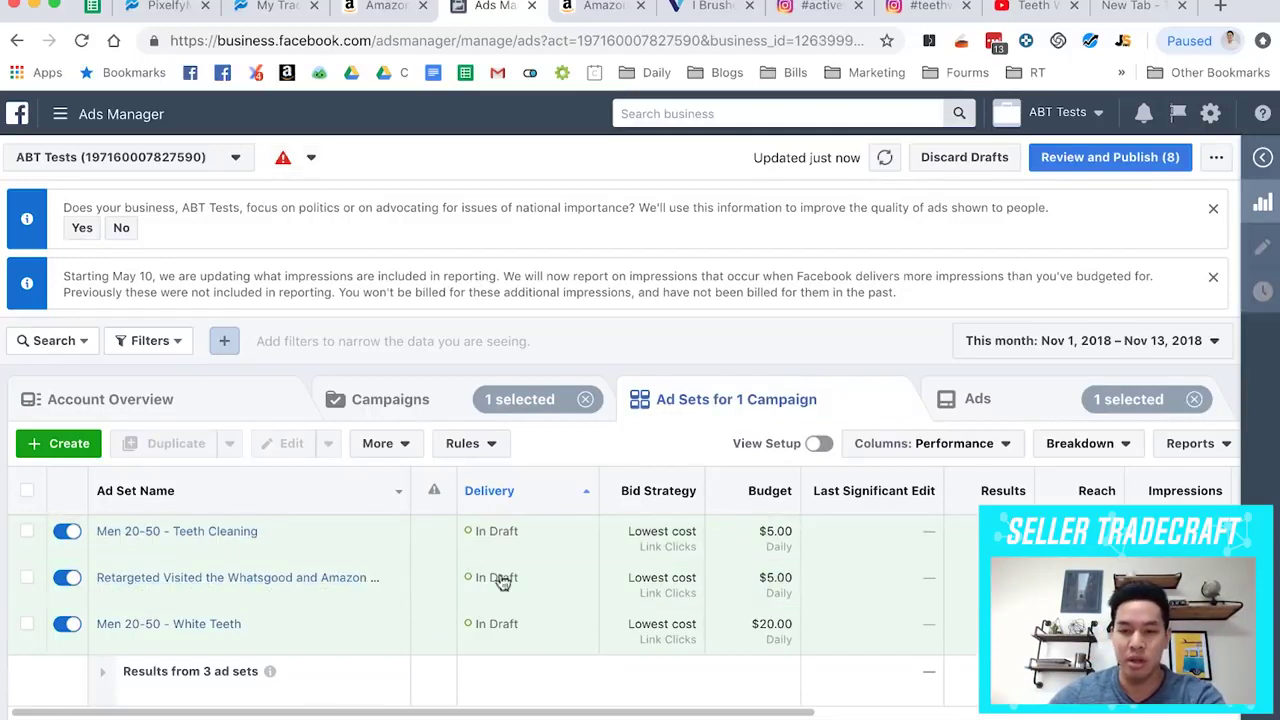
# Show the campaign's ads and open Picture Ad #1 of the retargeting ad set for editing.
pyautogui.click(975, 400)
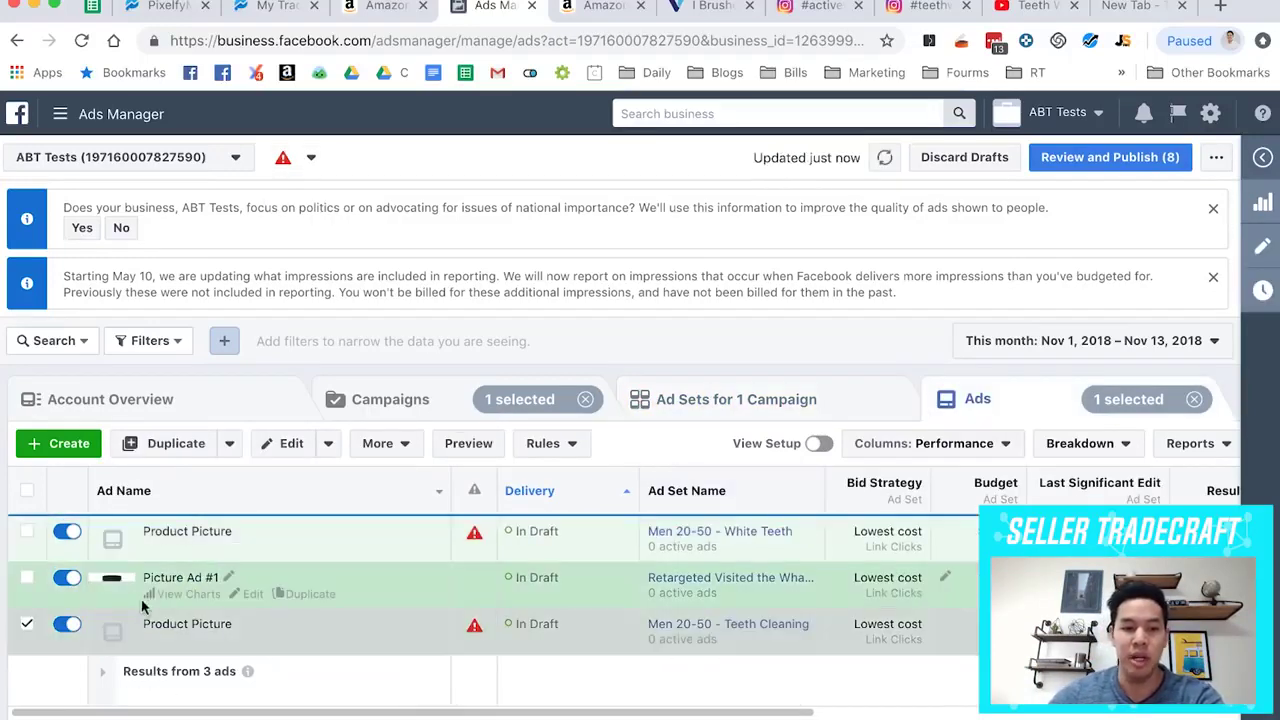
pyautogui.moveTo(145, 578); pyautogui.dragTo(216, 578)
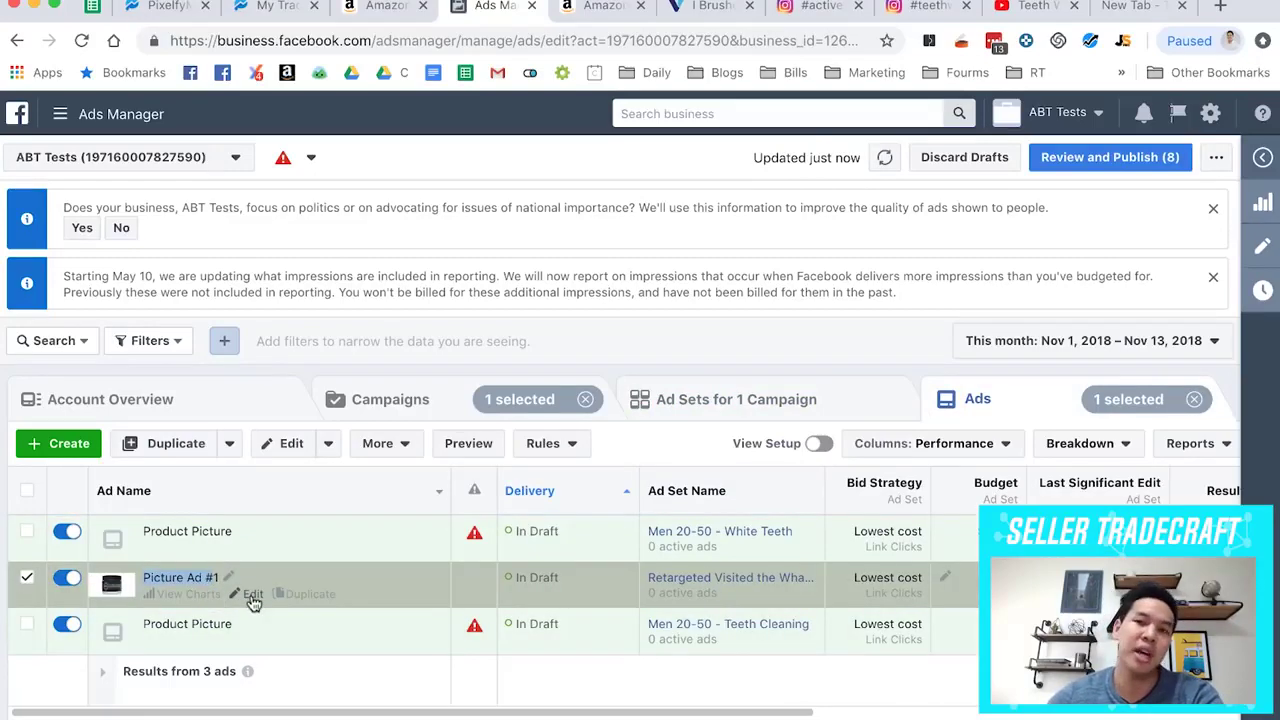
pyautogui.click(252, 597)
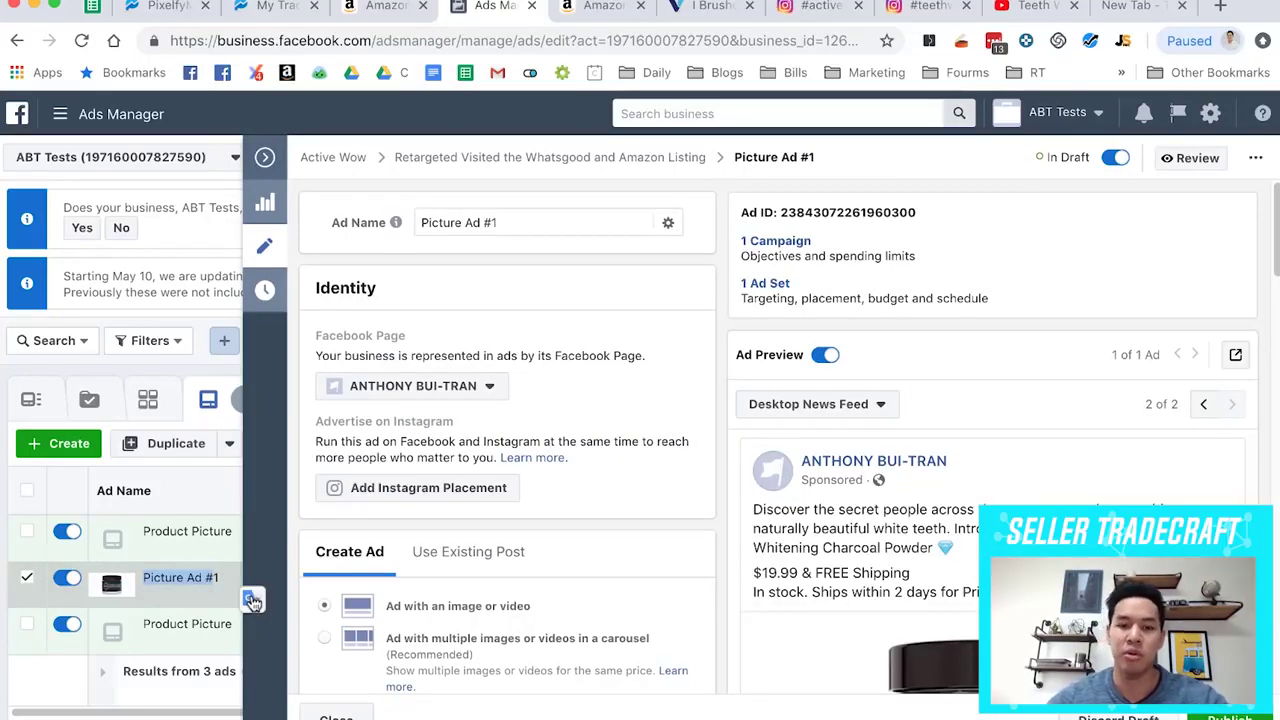
# Examine Picture Ad #1's format, image, link type, ad text and preview, and select its Pixelfy website URL.
pyautogui.scroll(-3, 857, 515)
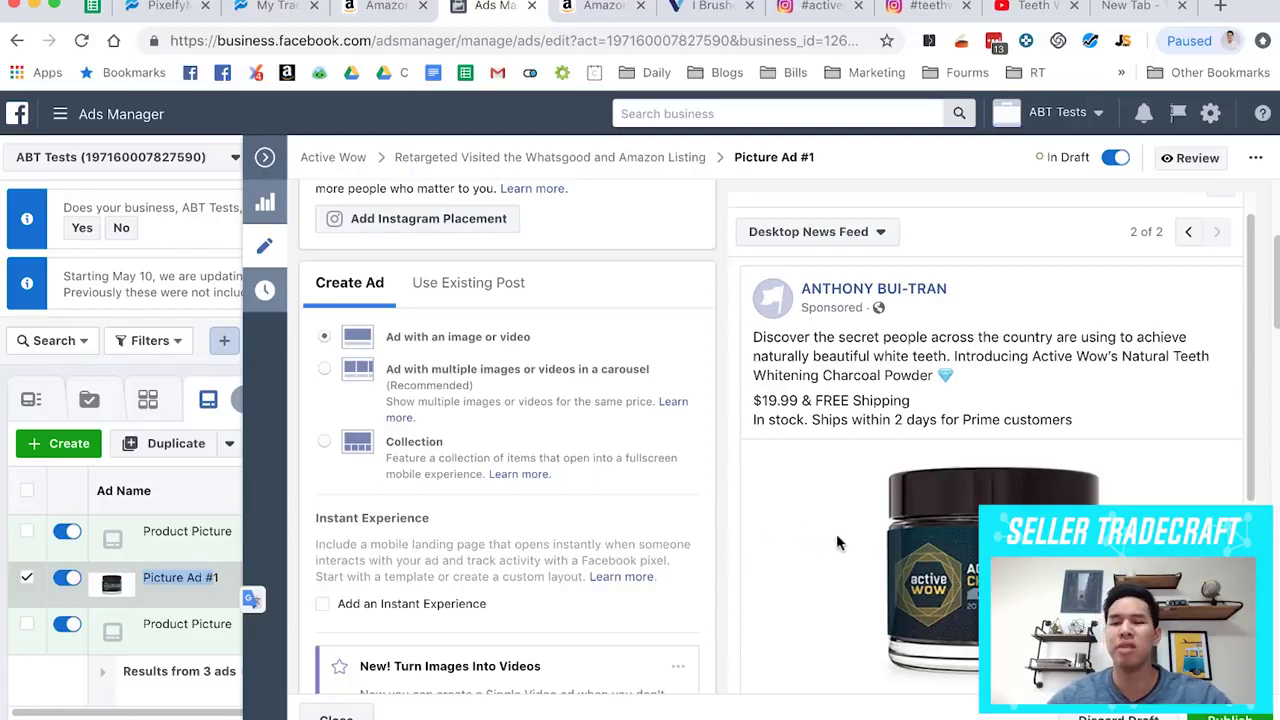
pyautogui.scroll(-2, 665, 527)
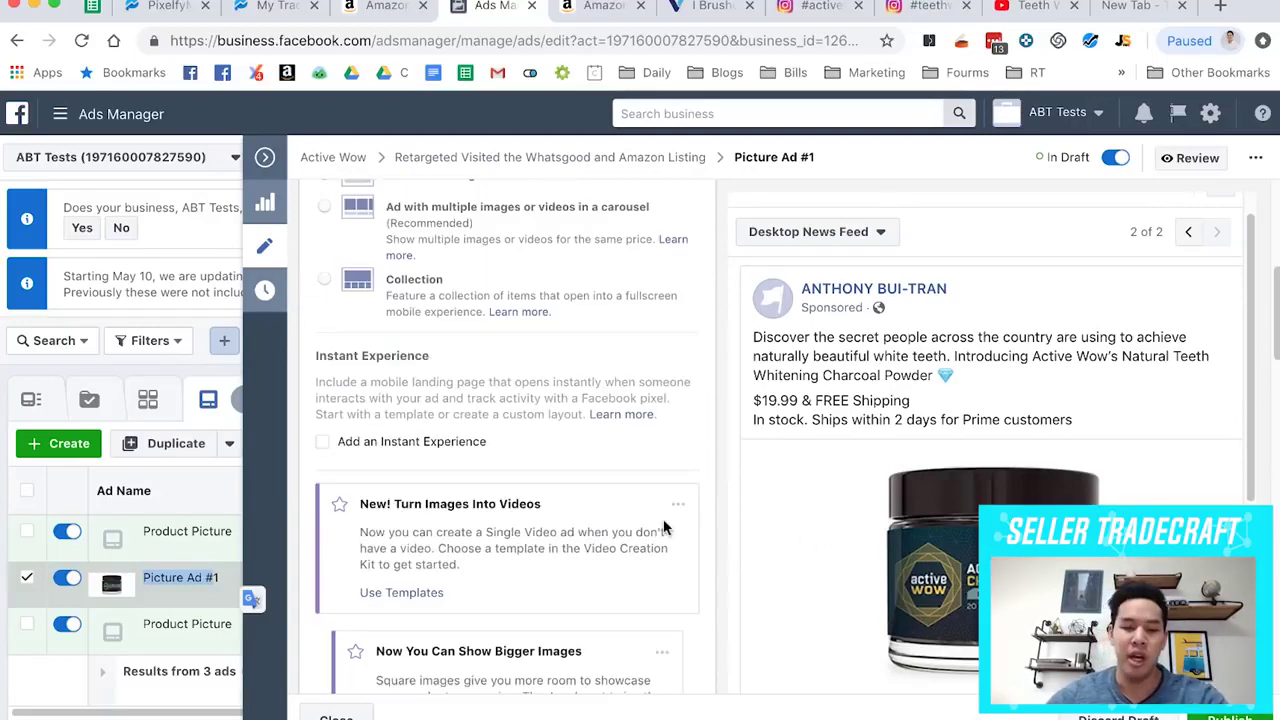
pyautogui.tripleClick(430, 540)
pyautogui.click(514, 564)
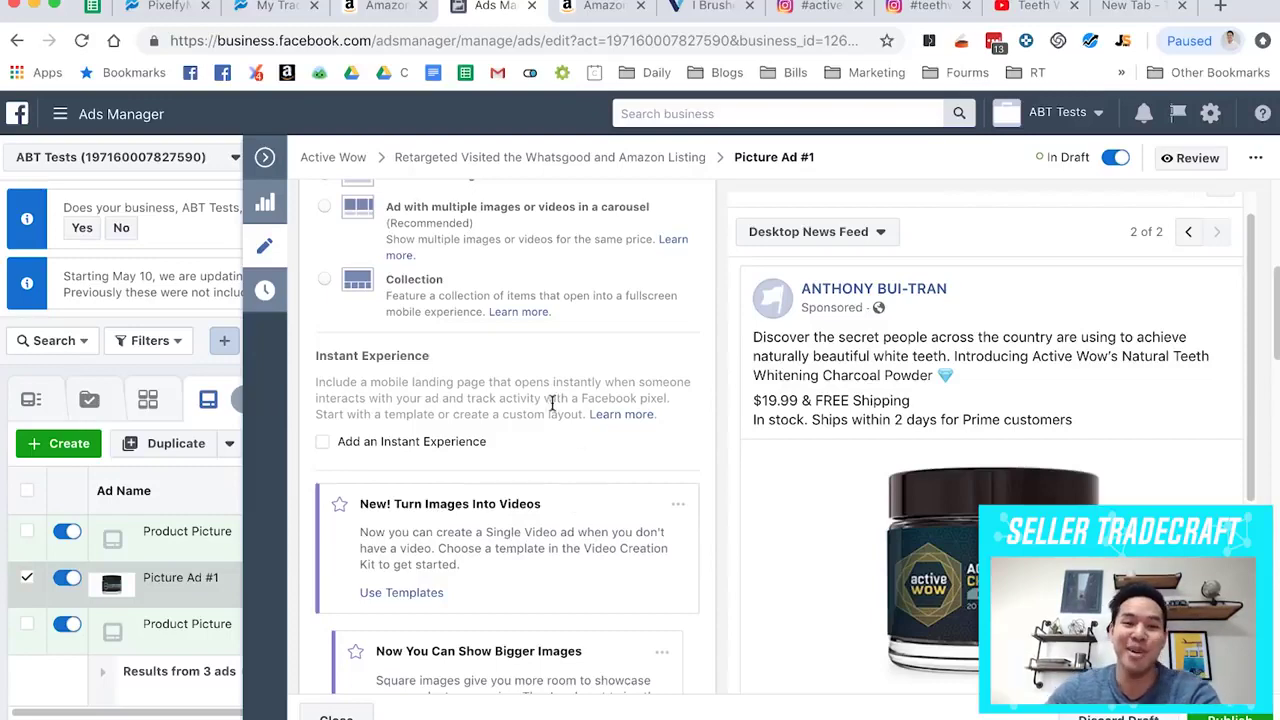
pyautogui.scroll(3, 380, 420)
pyautogui.scroll(-3, 422, 350)
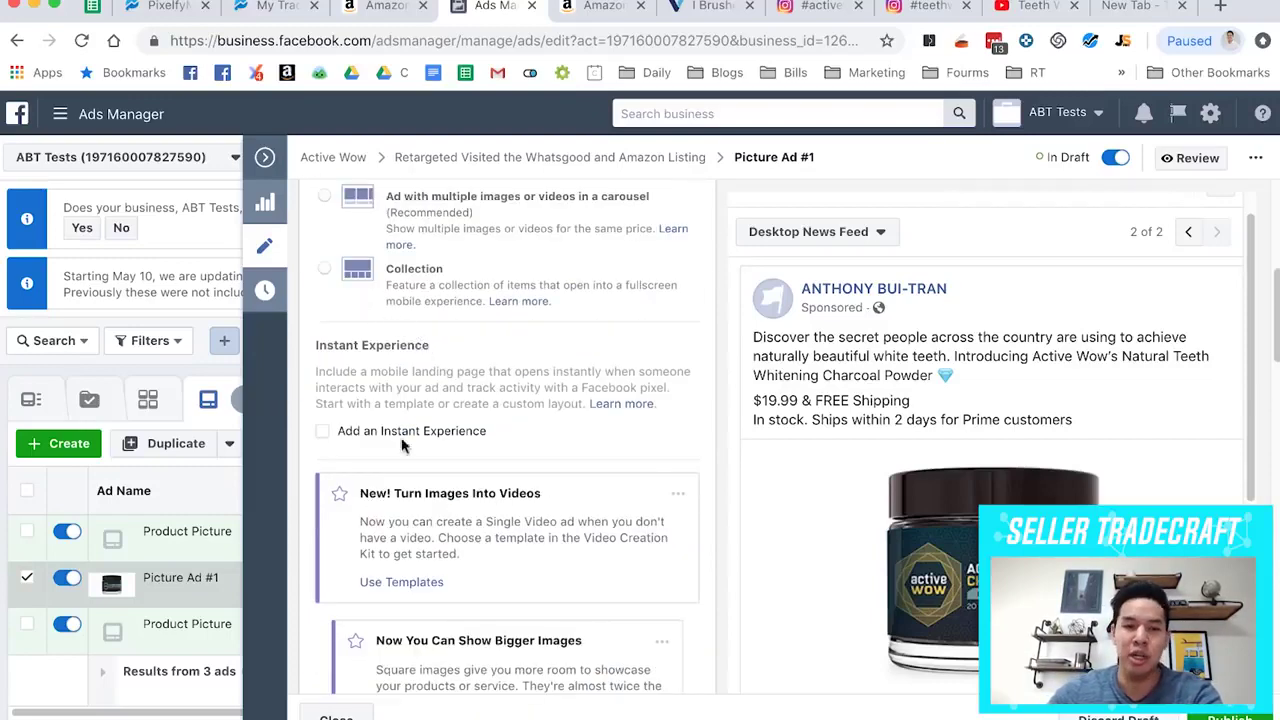
pyautogui.scroll(3, 400, 360)
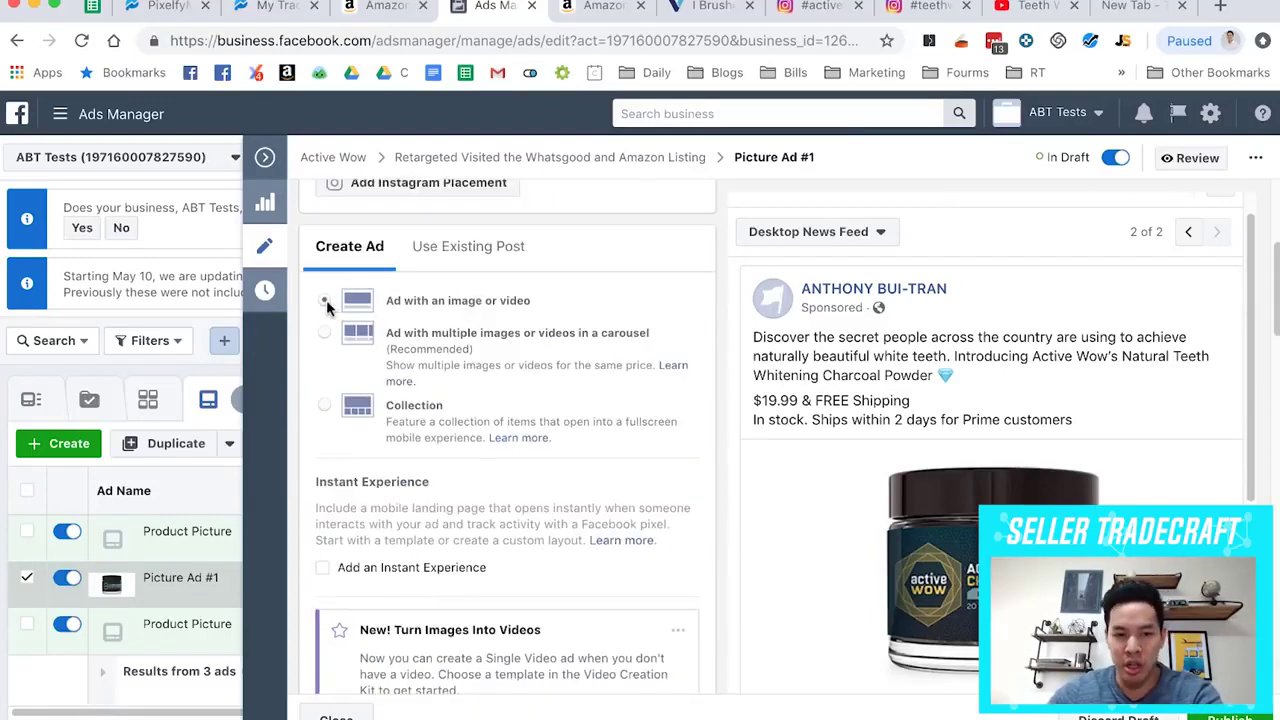
pyautogui.scroll(-5, 395, 500)
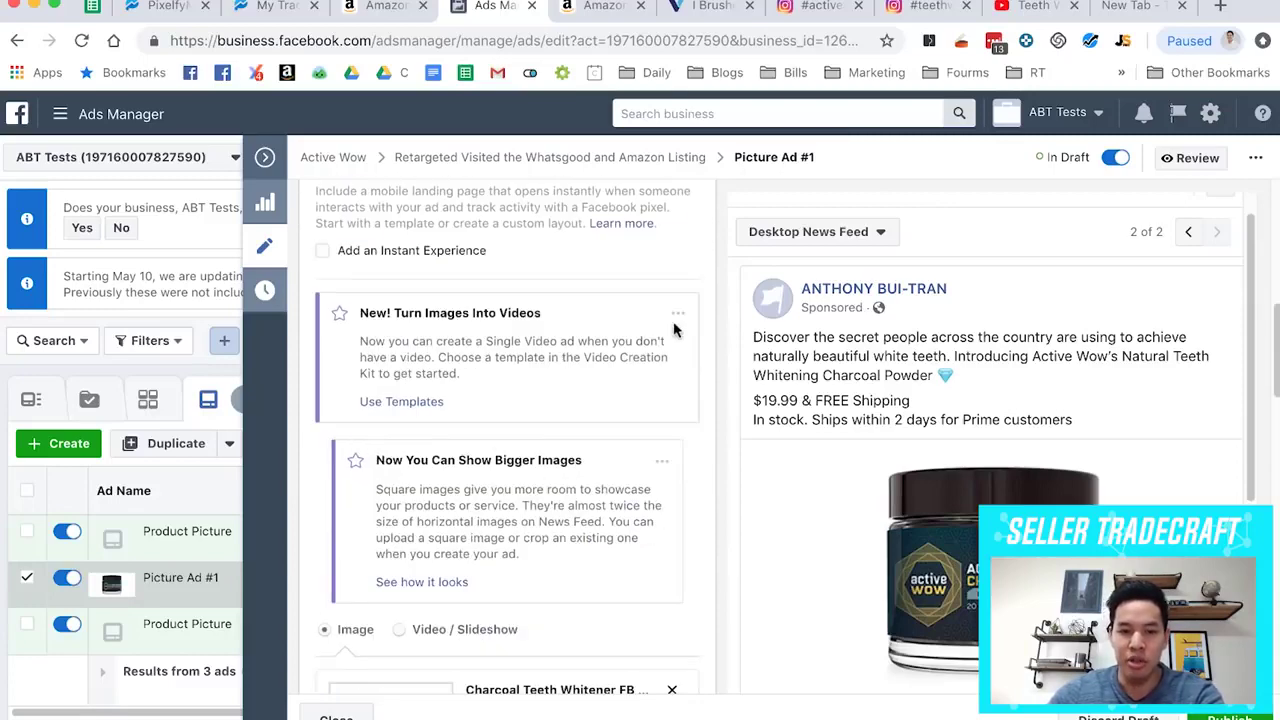
pyautogui.scroll(-5, 560, 510)
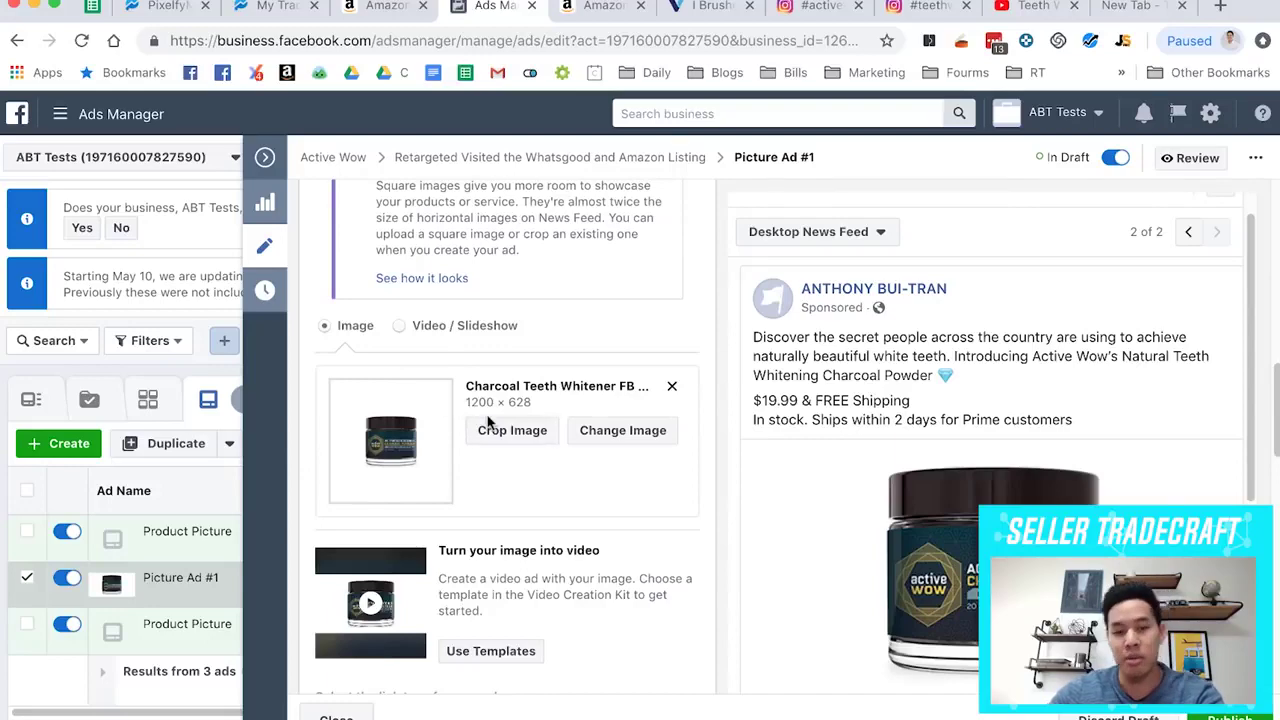
pyautogui.scroll(-5, 445, 421)
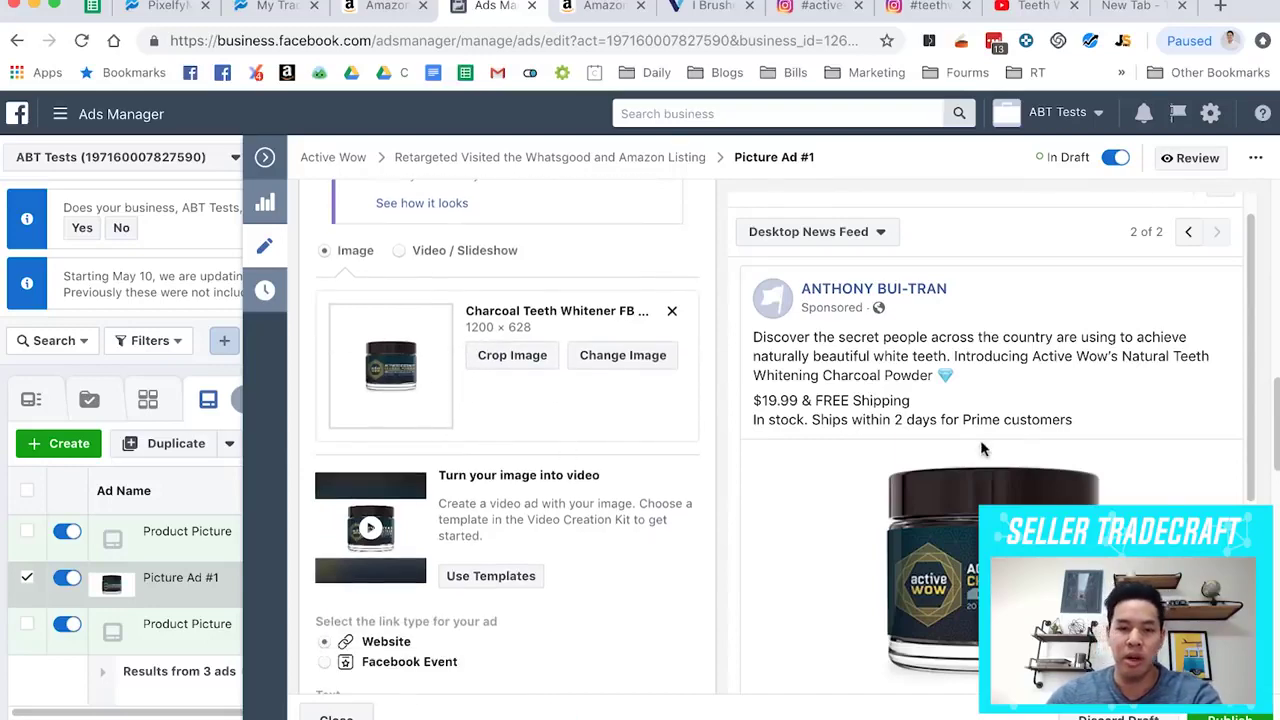
pyautogui.scroll(-1, 565, 478)
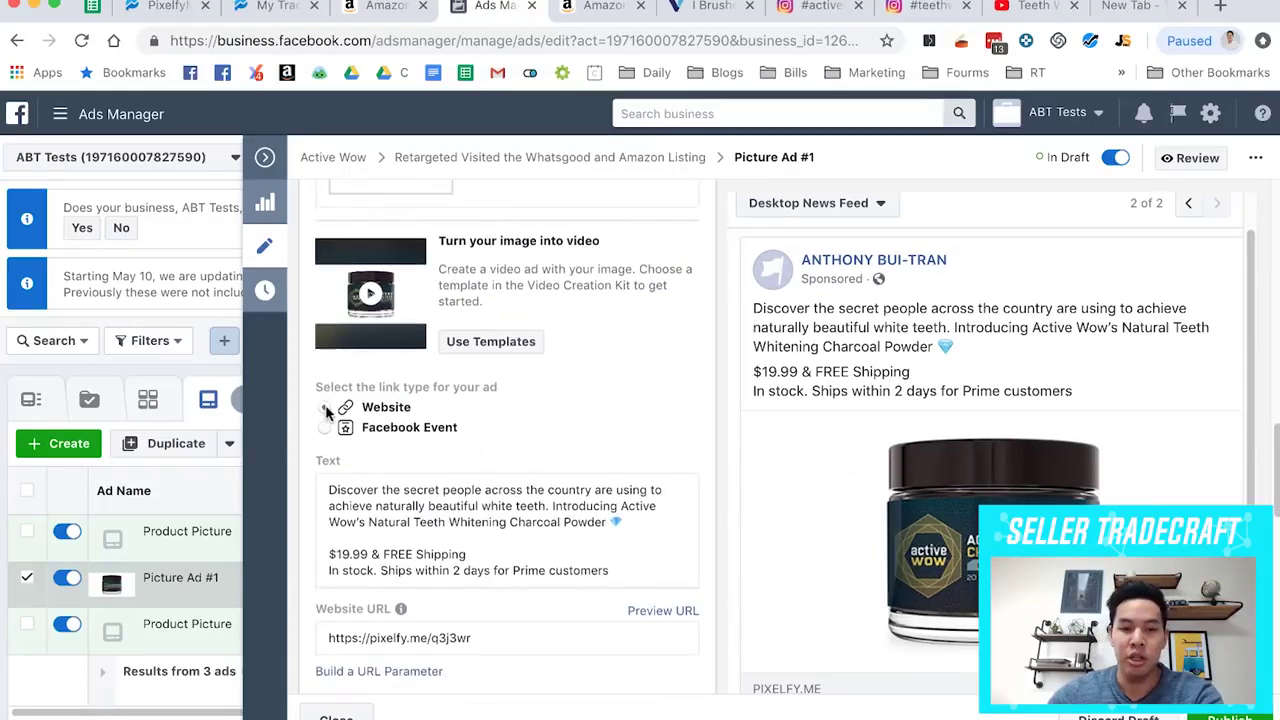
pyautogui.scroll(-1, 500, 580)
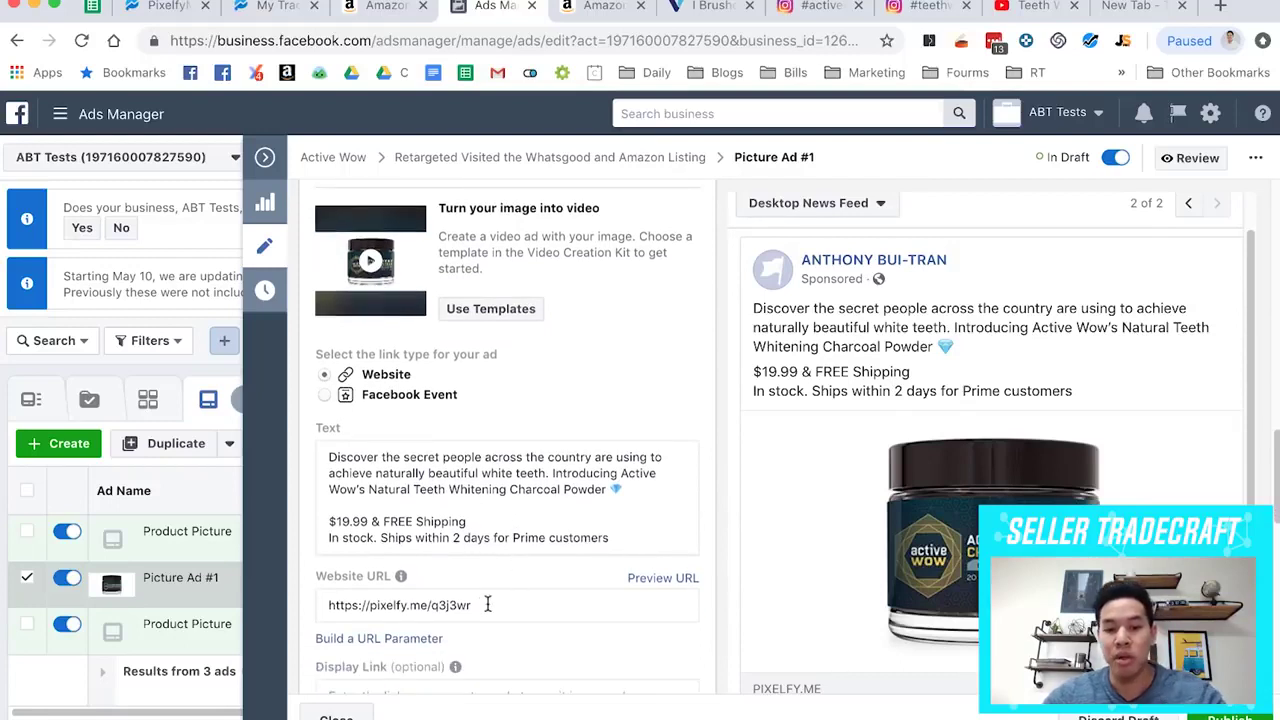
pyautogui.moveTo(486, 603); pyautogui.dragTo(209, 597)
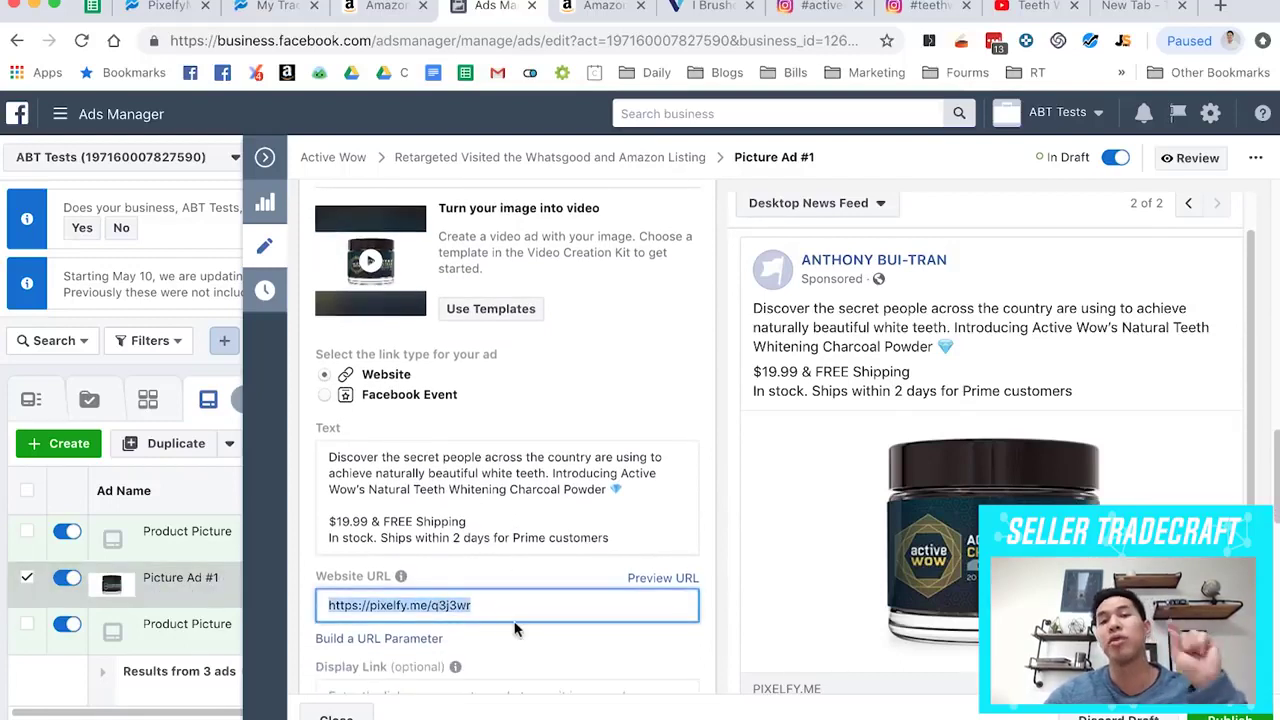